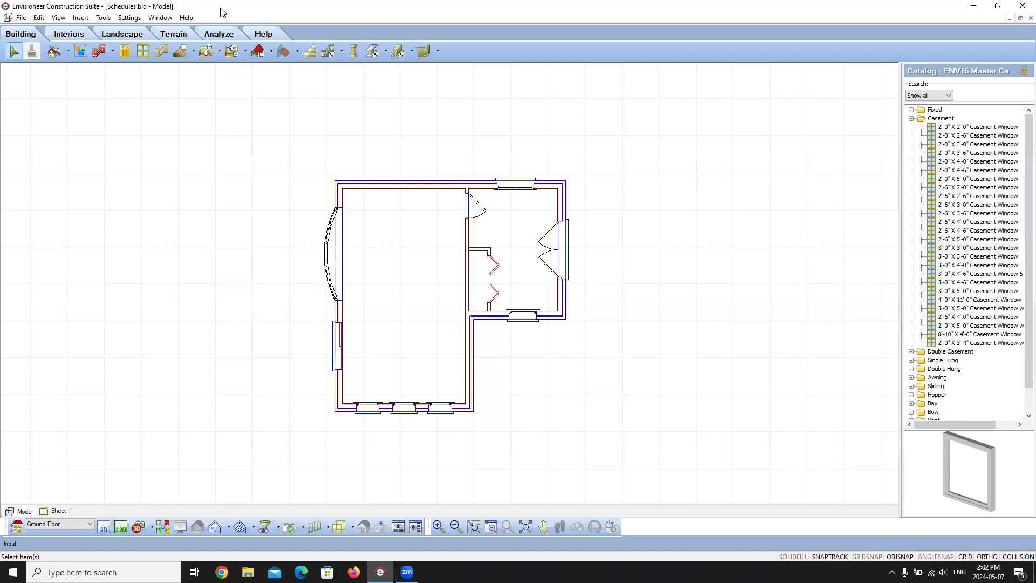
- Start a window schedule for the ground floor and title it GROUND FLOOR WINDOW SCHEDULE
click(102, 19)
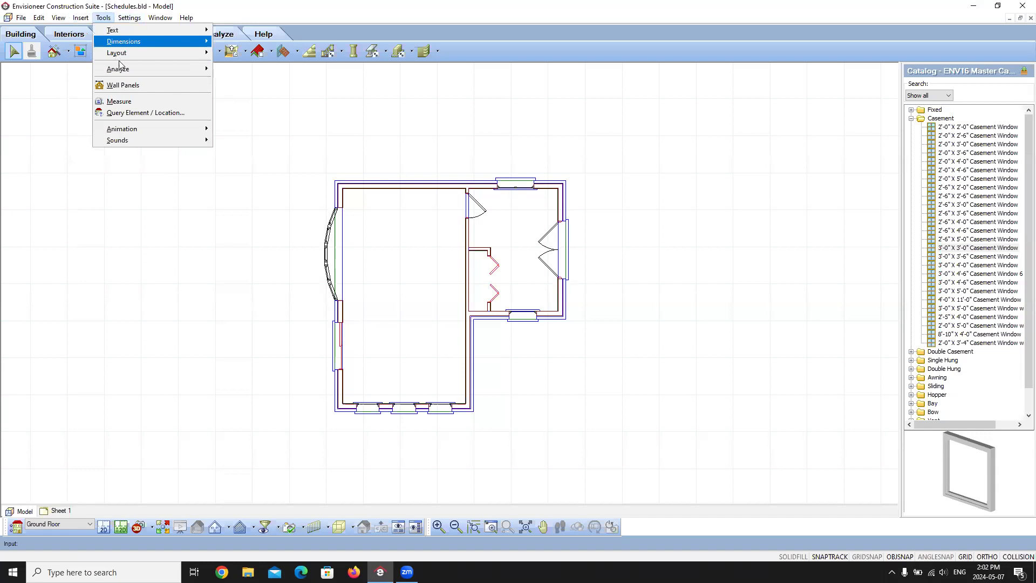
mouse_move(116, 76)
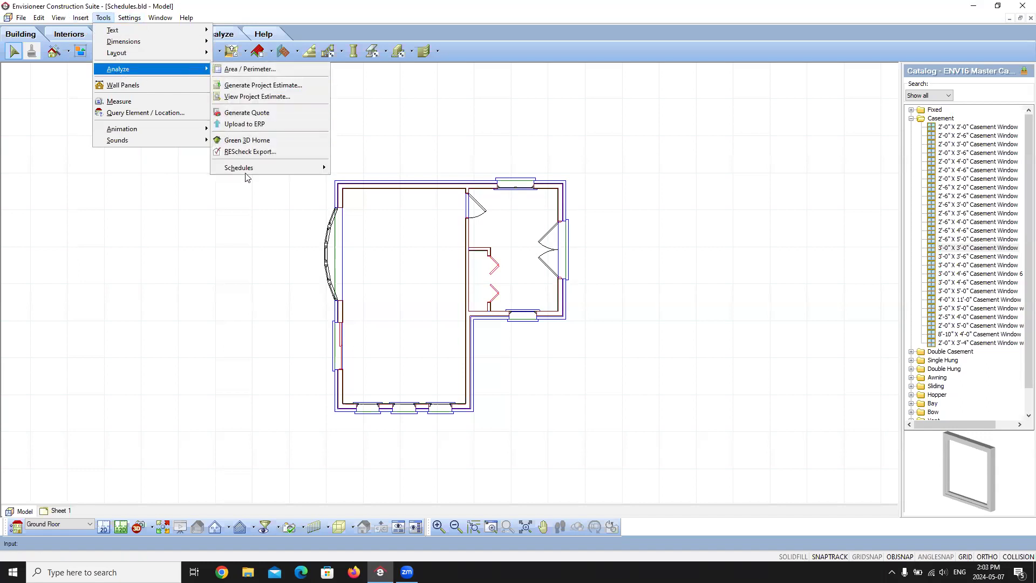
mouse_move(246, 173)
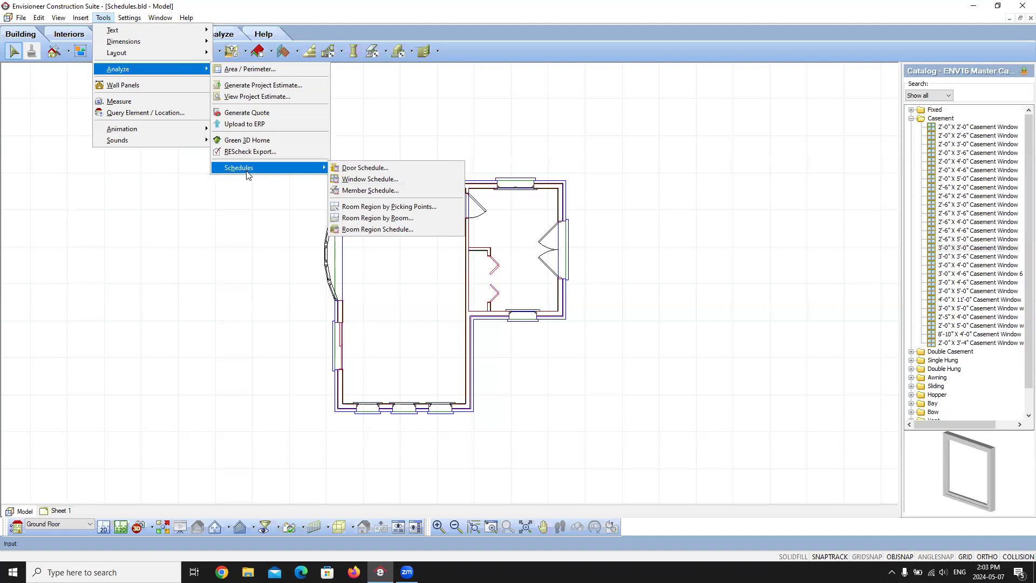
click(366, 179)
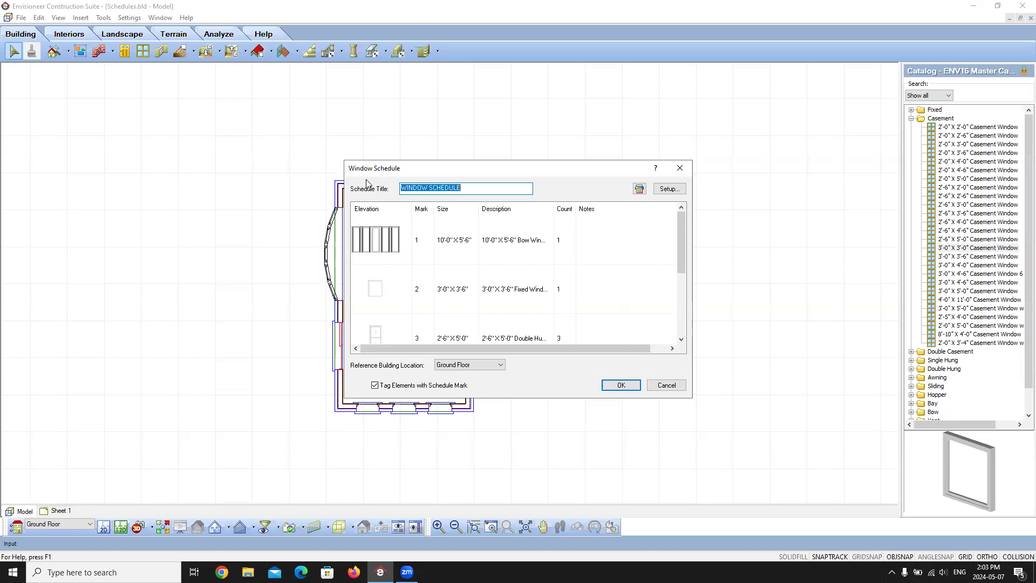
click(403, 187)
text(G)
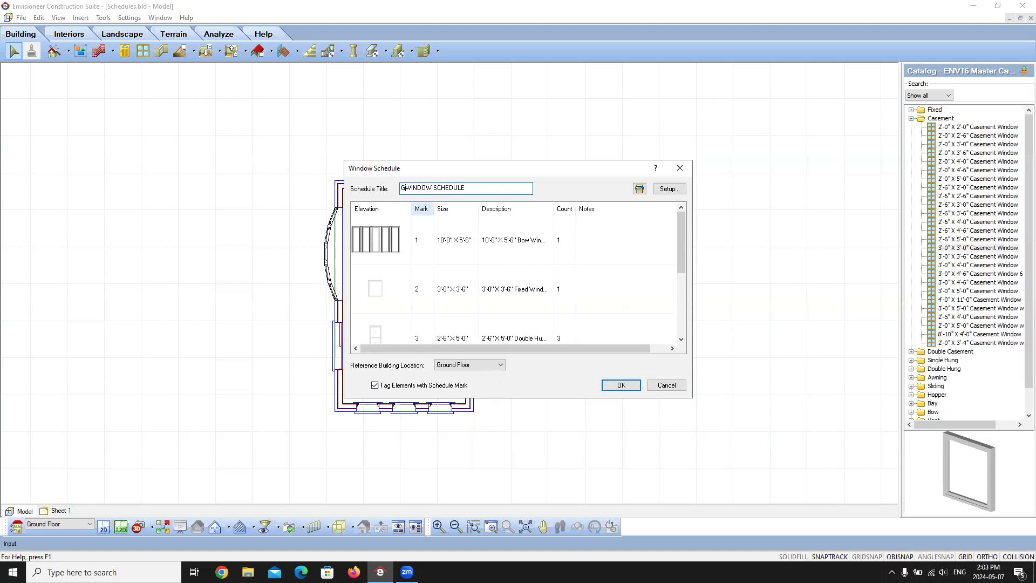
text(ROUND)
text(FLOOR)
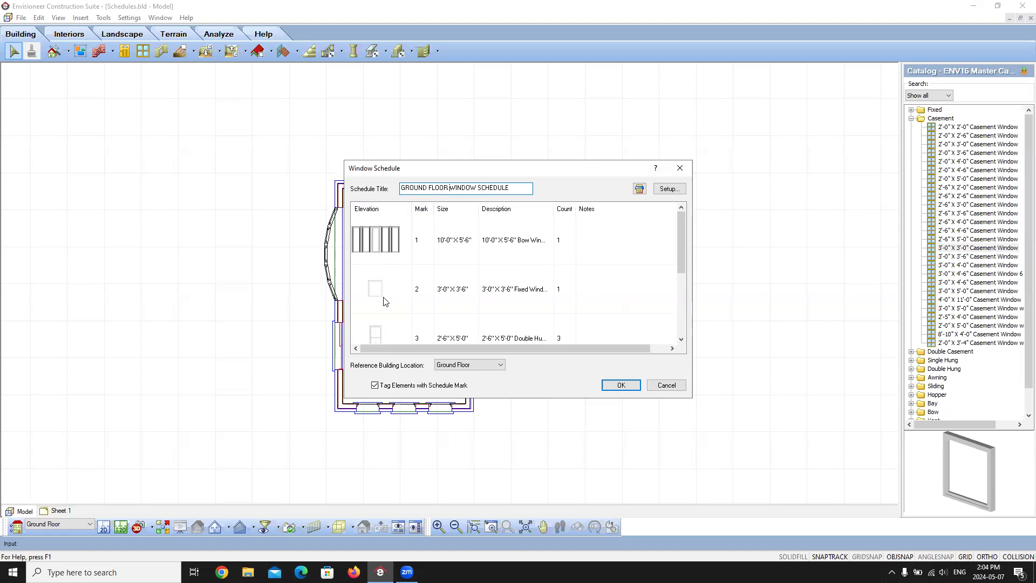
- Look through all the window entries listed in the schedule preview
scroll(682, 240, down, 1)
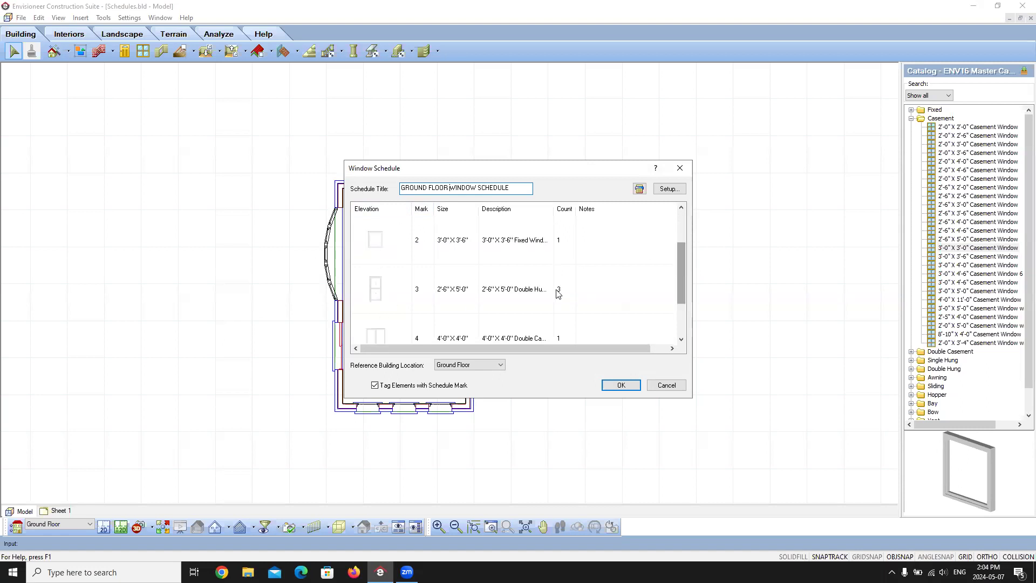
drag(682, 245, 679, 275)
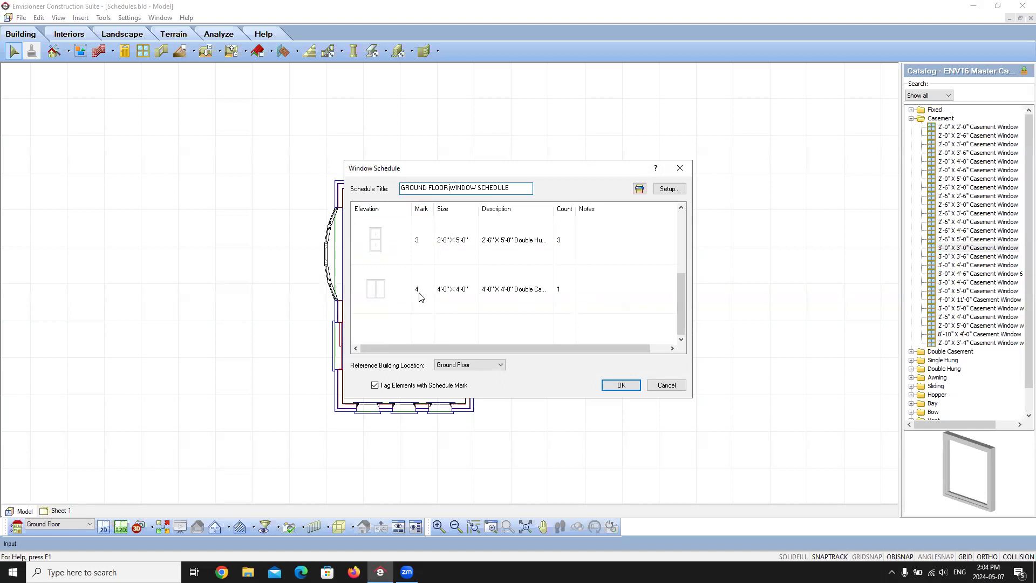
drag(680, 294, 680, 236)
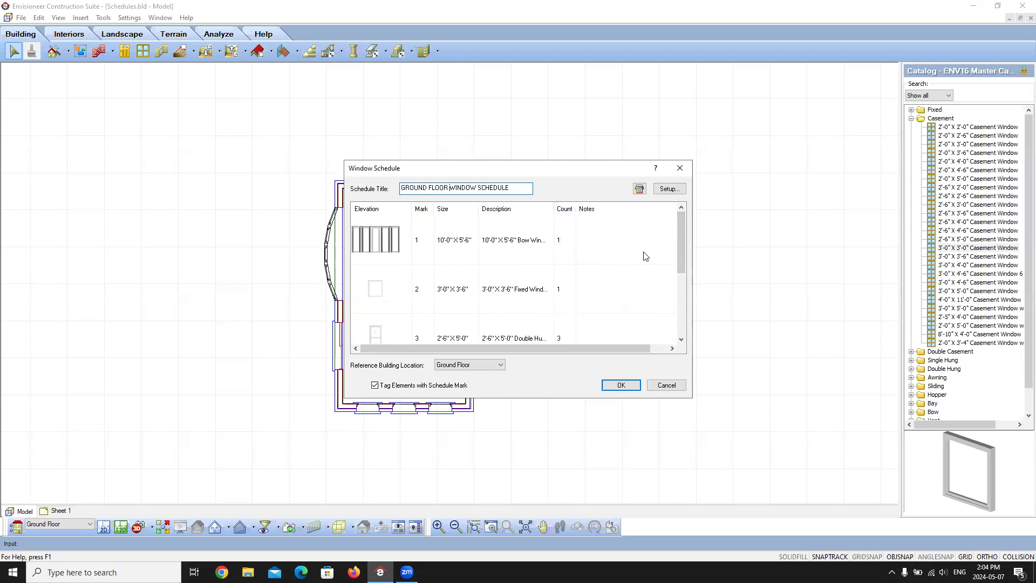
mouse_move(681, 227)
mouse_down()
mouse_move(679, 300)
mouse_move(678, 237)
mouse_up()
- Open the window schedule's setup and examine the line type and weight settings for Border and Division
click(669, 189)
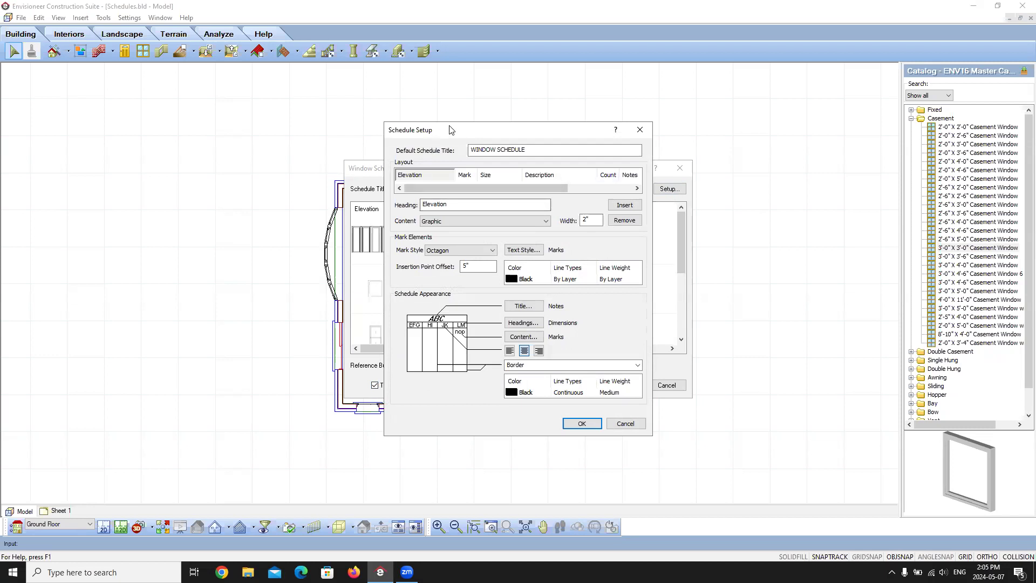
drag(451, 129, 762, 132)
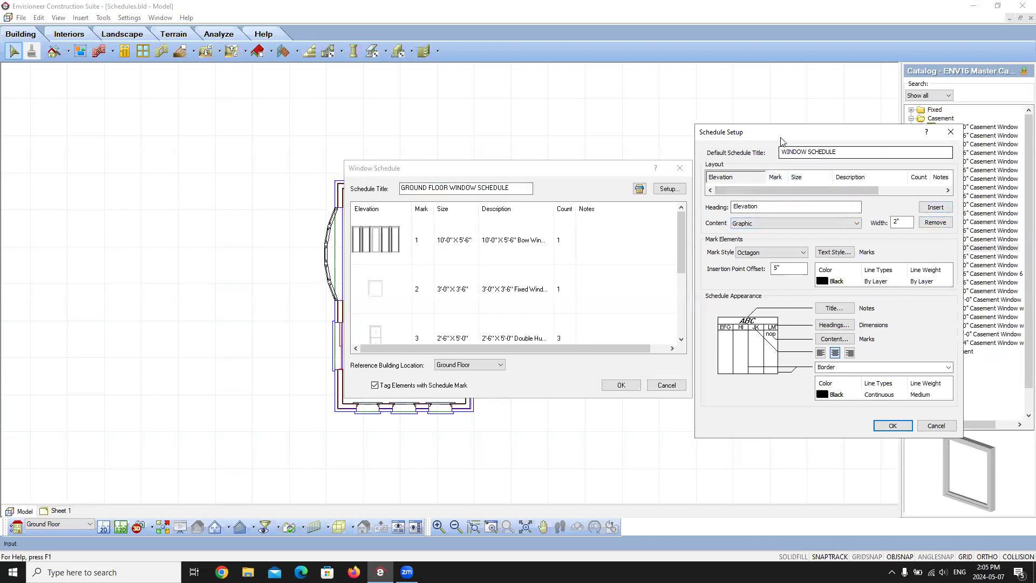
drag(777, 137, 479, 135)
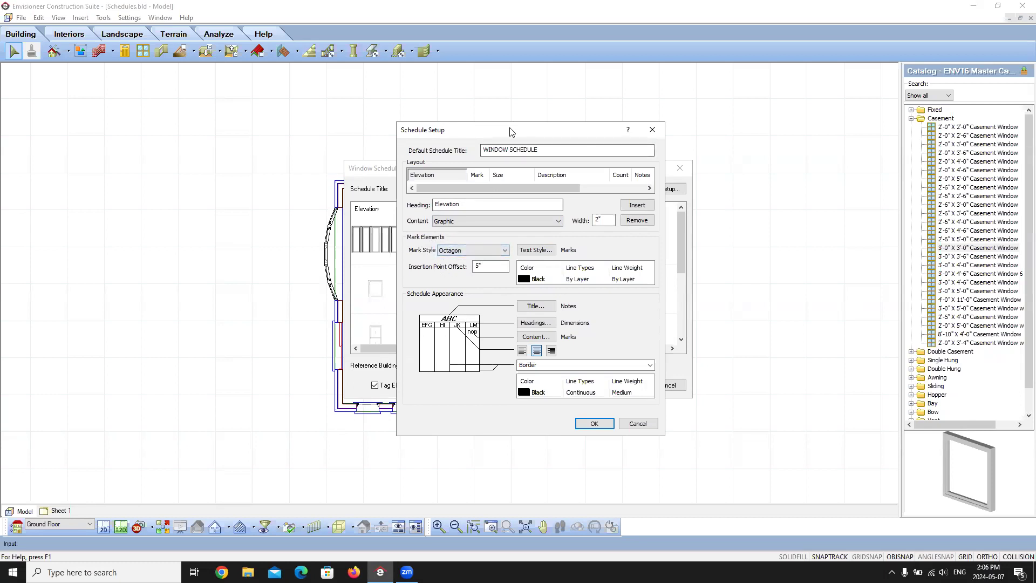
drag(510, 130, 642, 118)
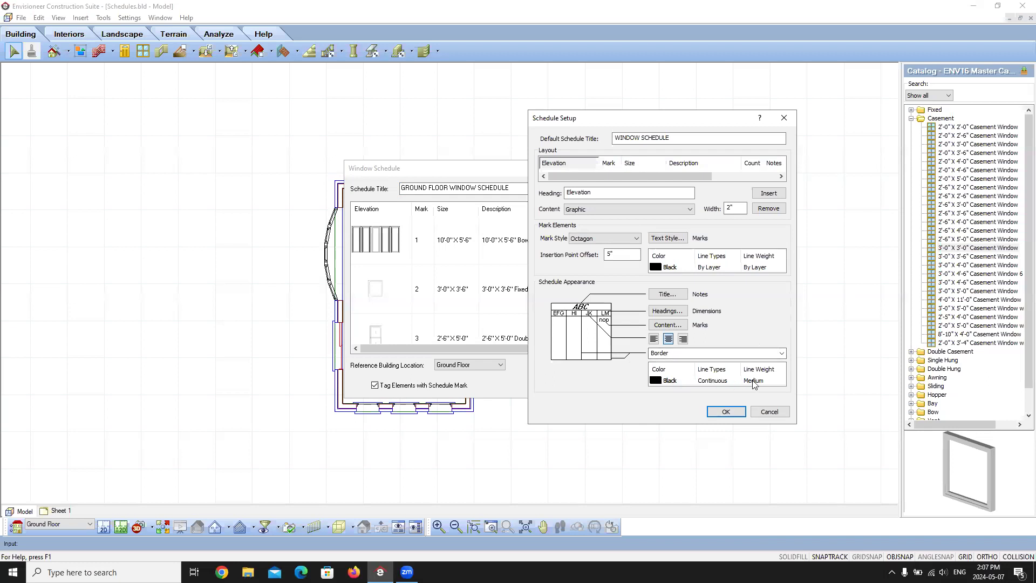
click(781, 353)
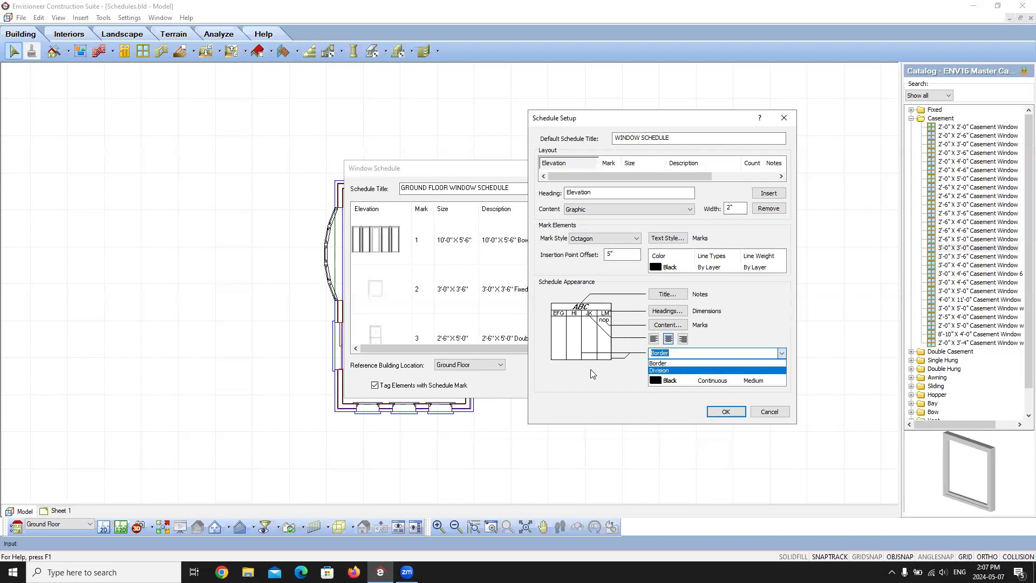
click(662, 371)
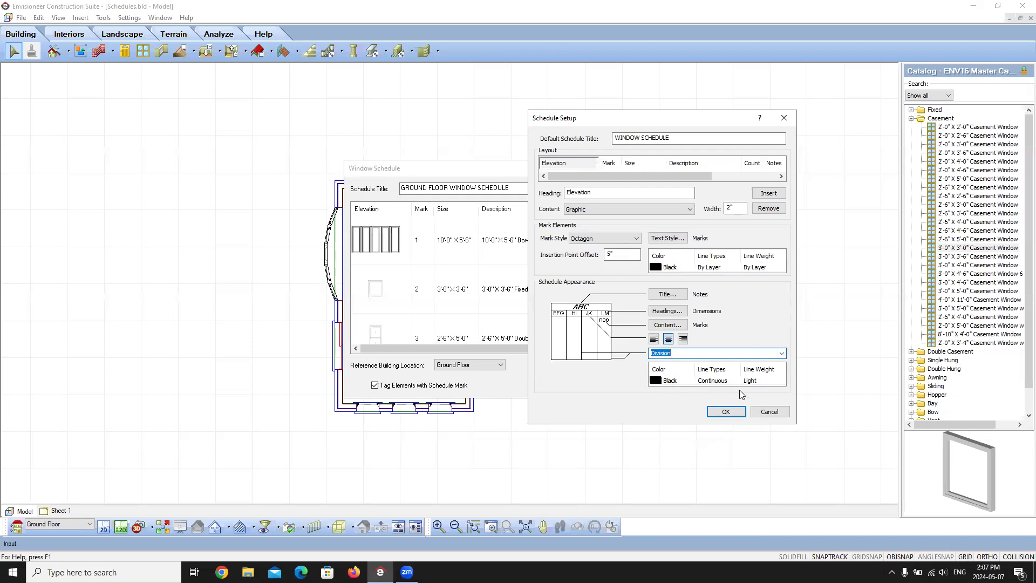
click(781, 353)
click(669, 364)
- Try inserting a blank column before Mark and another before Size in the schedule layout, removing each one
click(609, 163)
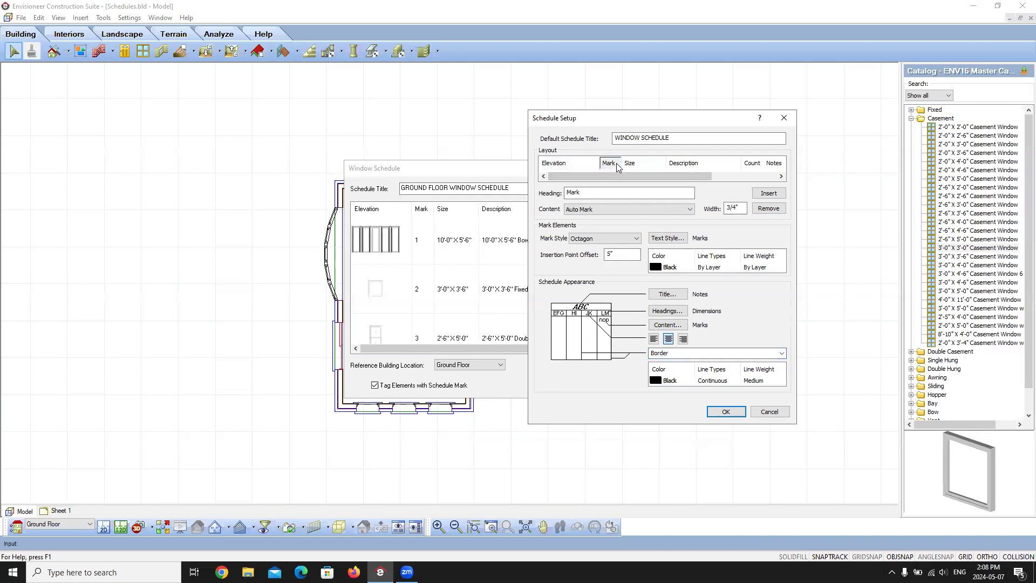
click(769, 194)
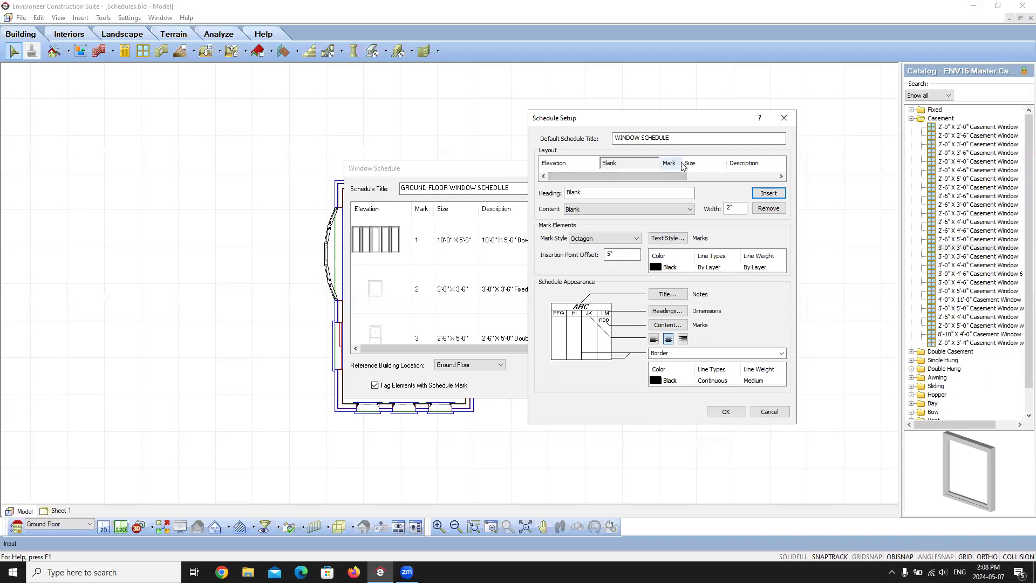
click(768, 208)
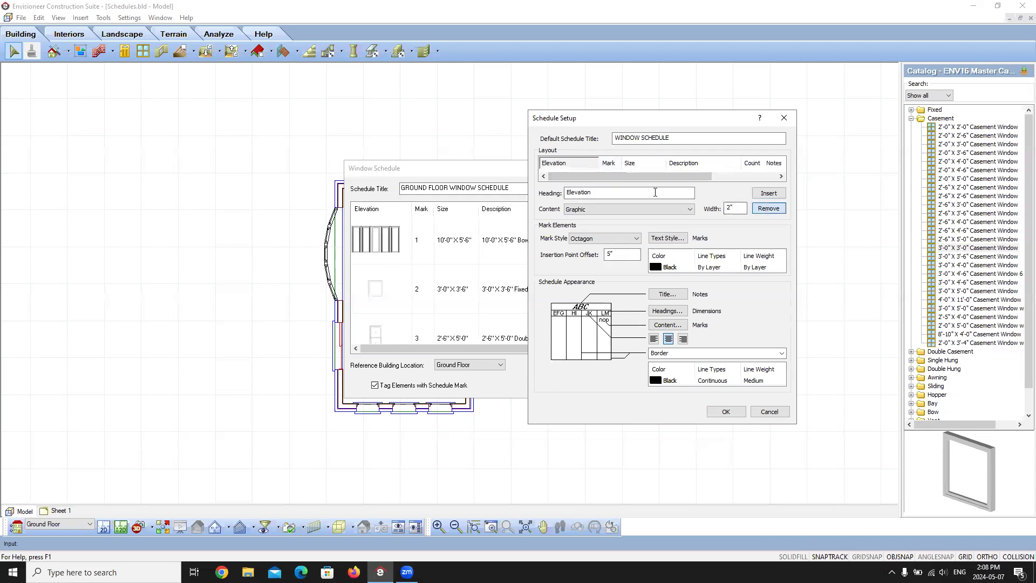
click(634, 164)
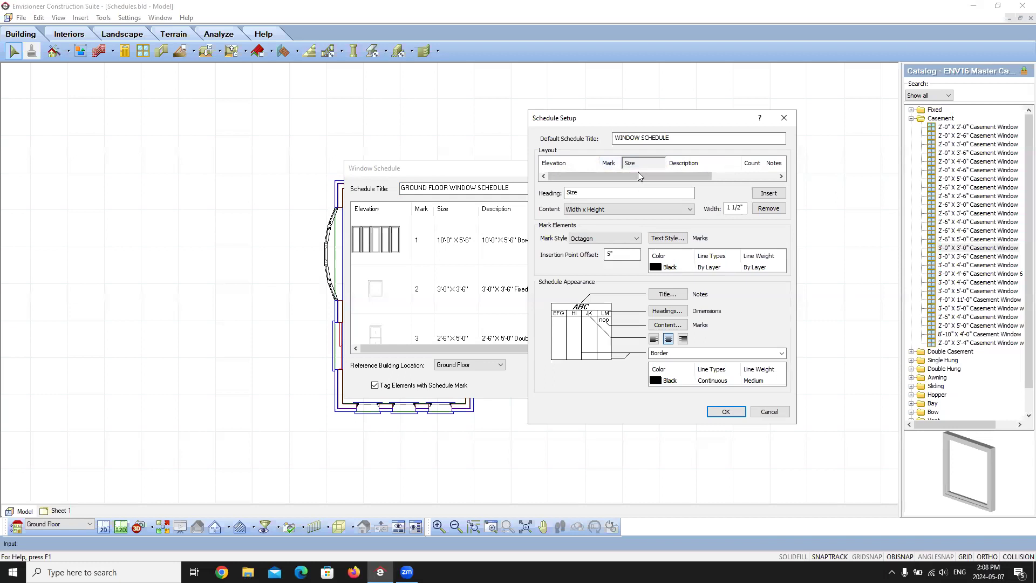
click(761, 194)
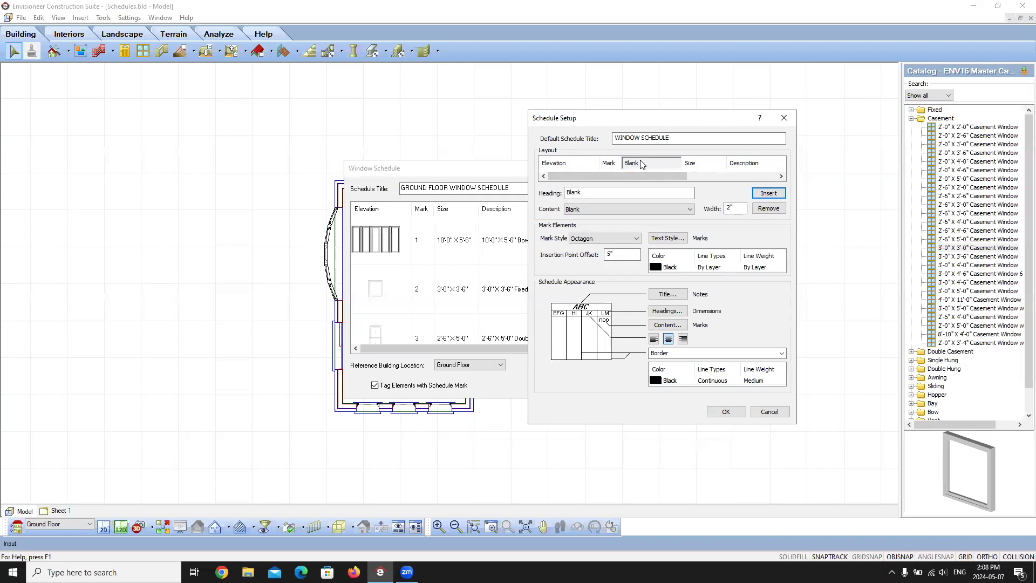
click(768, 209)
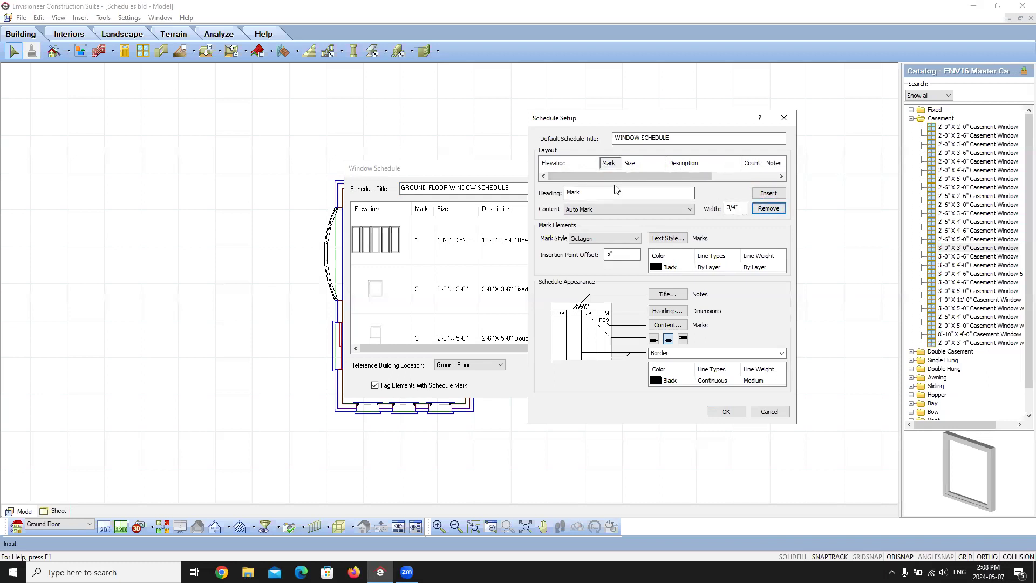
- Accept the schedule setup and place the window schedule in the empty area outside the site boundary, to the upper right of the plan
click(726, 412)
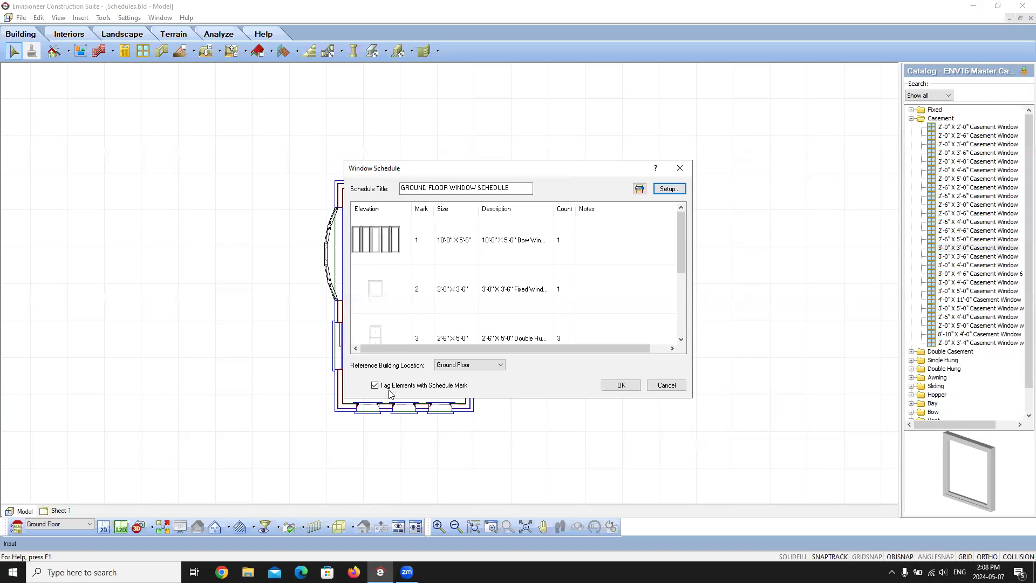
click(630, 386)
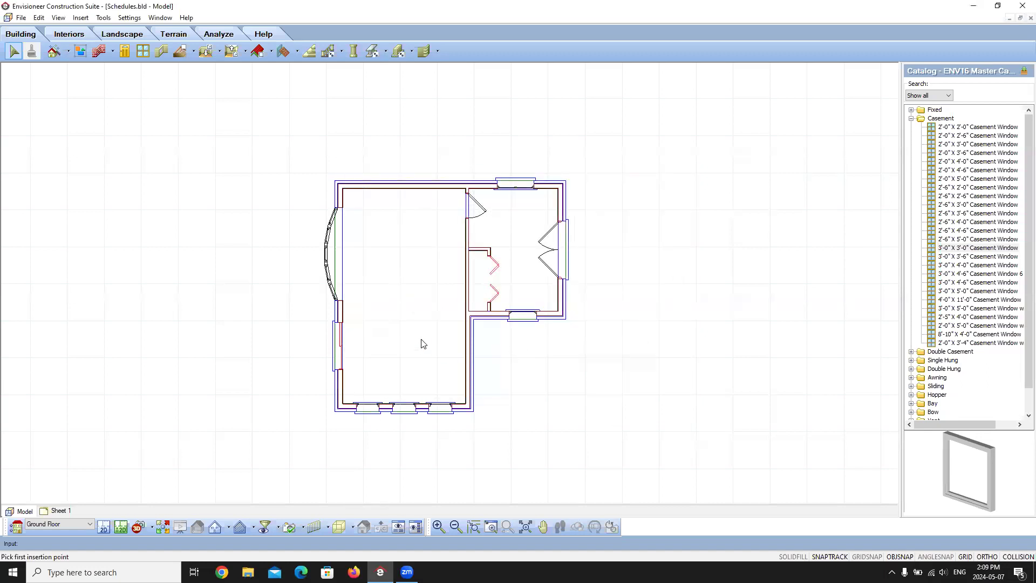
scroll(409, 338, down, 5)
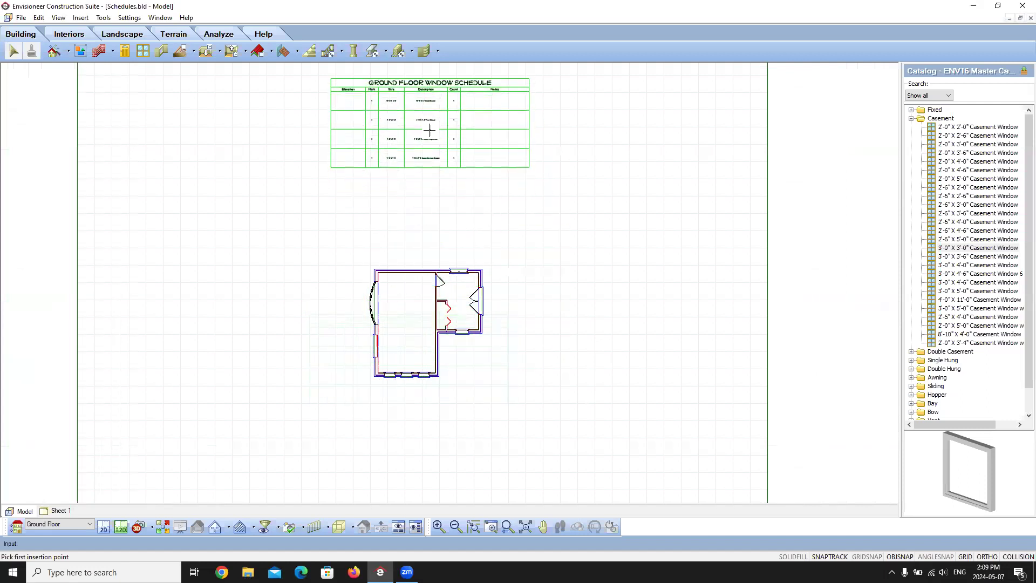
scroll(424, 241, down, 2)
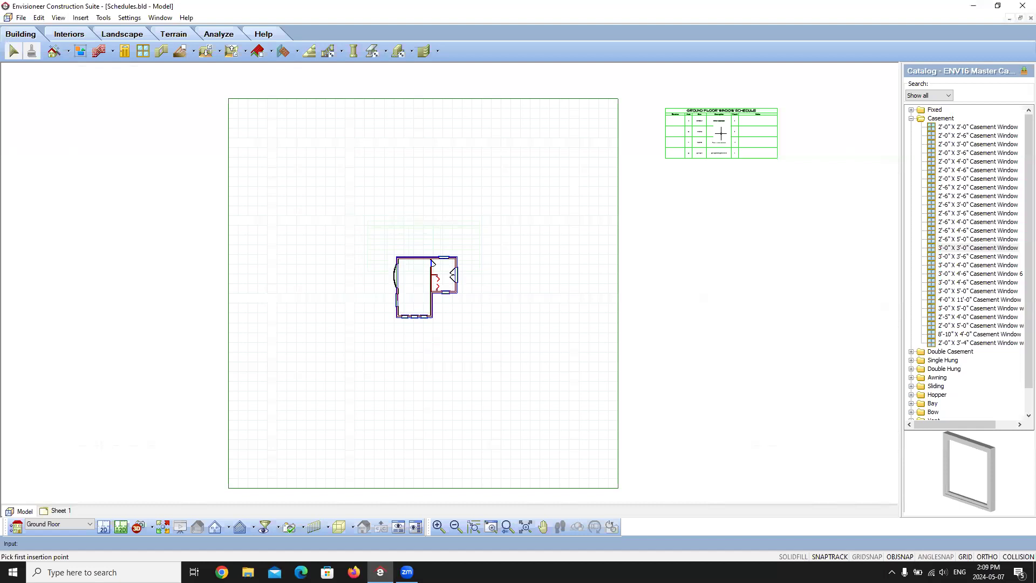
click(719, 133)
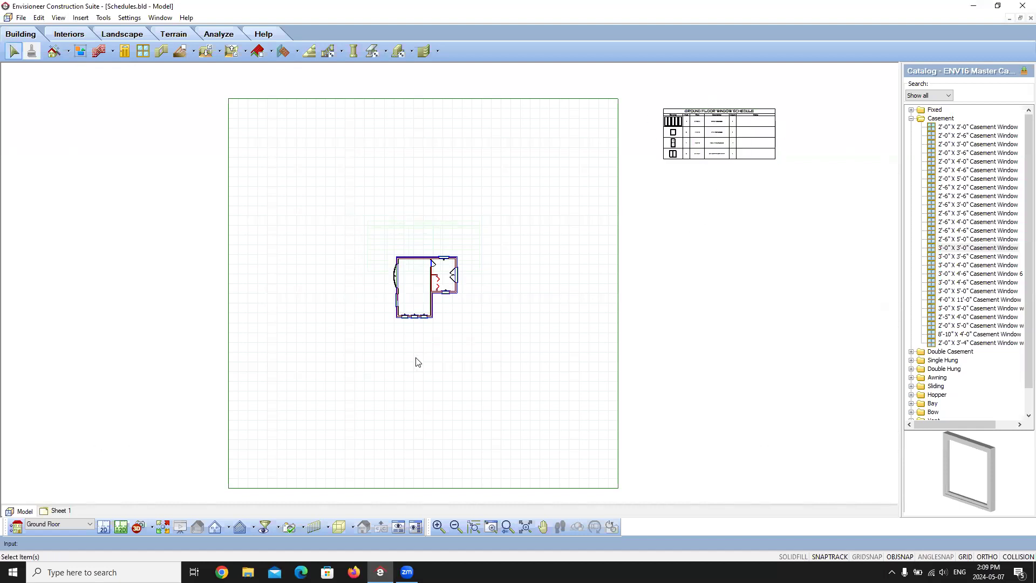
- Examine the schedule mark tags placed at the windows on the ground floor plan
scroll(409, 297, up, 1)
scroll(409, 297, up, 1)
scroll(386, 203, up, 1)
scroll(387, 204, down, 1)
scroll(386, 374, up, 1)
scroll(377, 273, up, 1)
scroll(353, 264, up, 2)
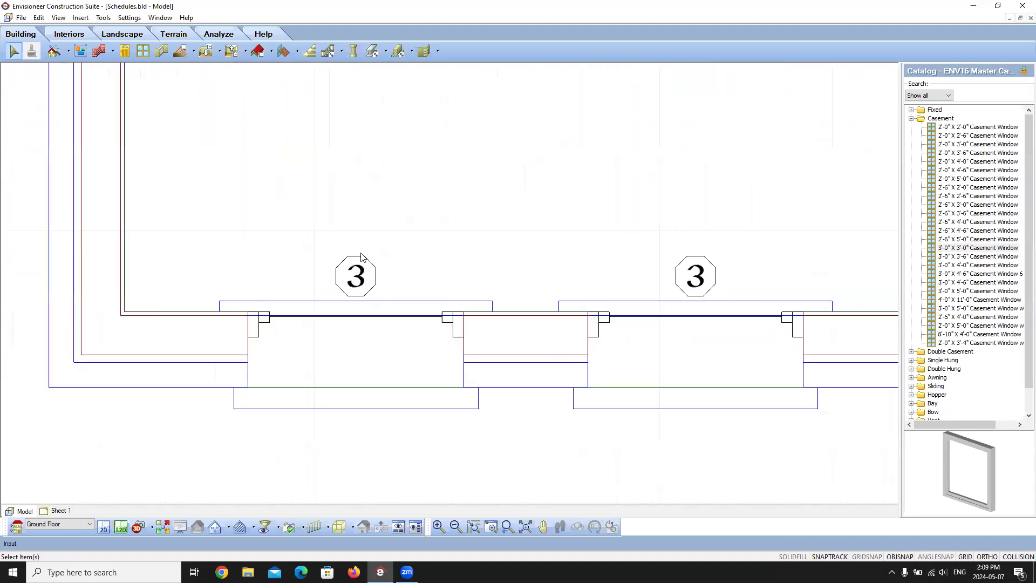
scroll(388, 339, down, 2)
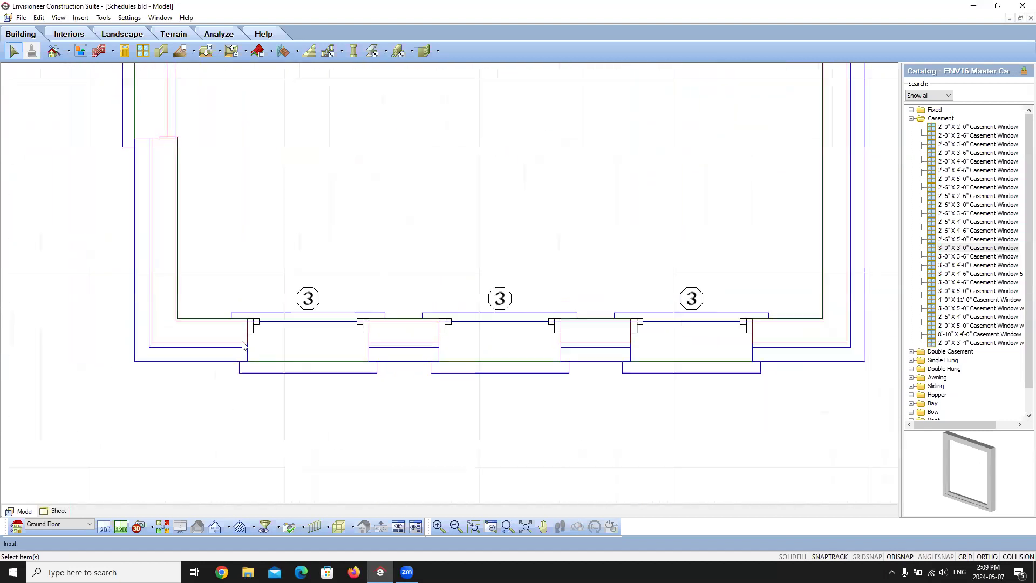
scroll(454, 376, down, 3)
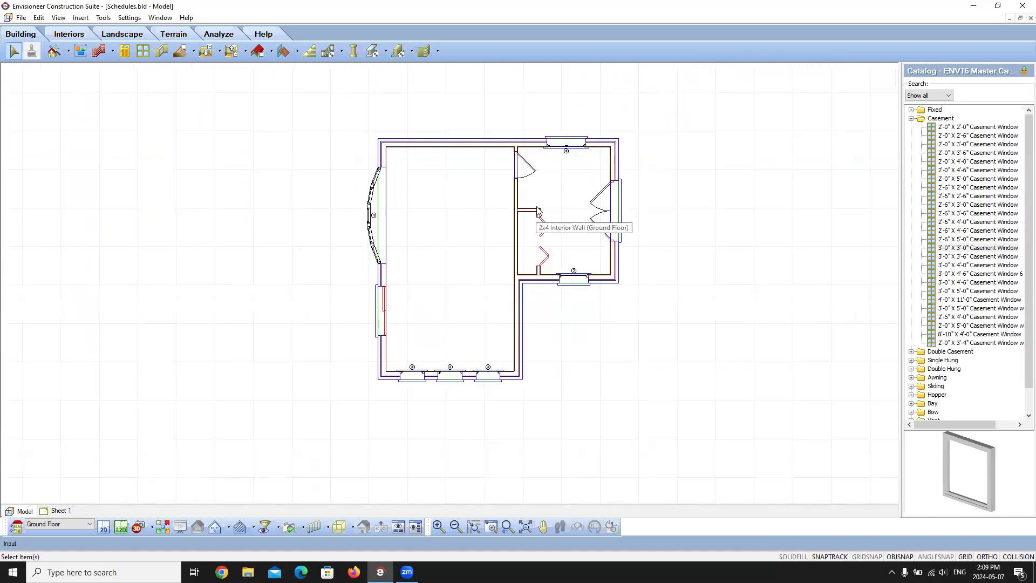
scroll(538, 211, up, 2)
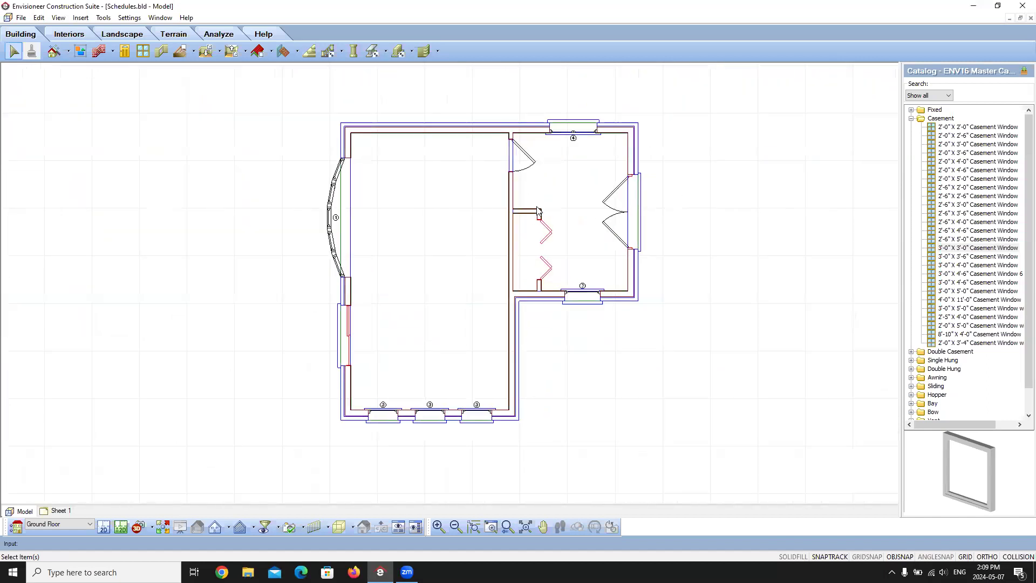
- Inspect the Quantity properties, including the mark, of the 32" six-panel hinged interior door
click(528, 154)
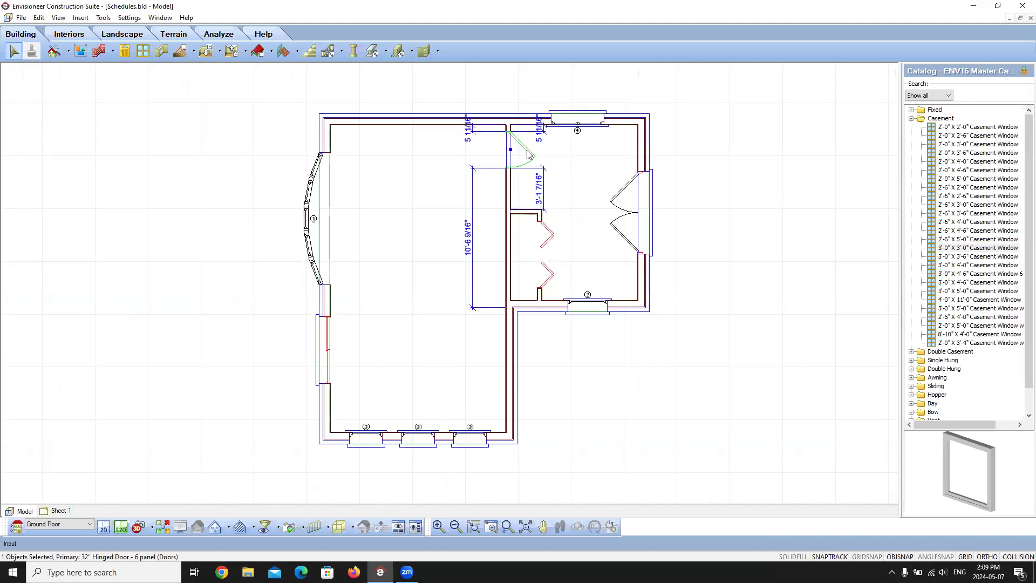
right_click(528, 155)
click(555, 184)
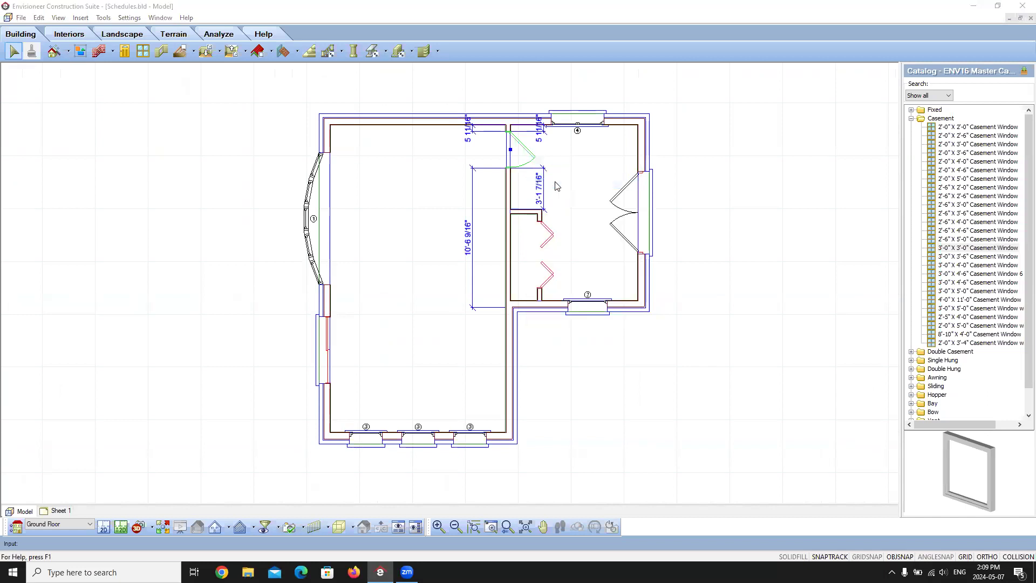
click(497, 192)
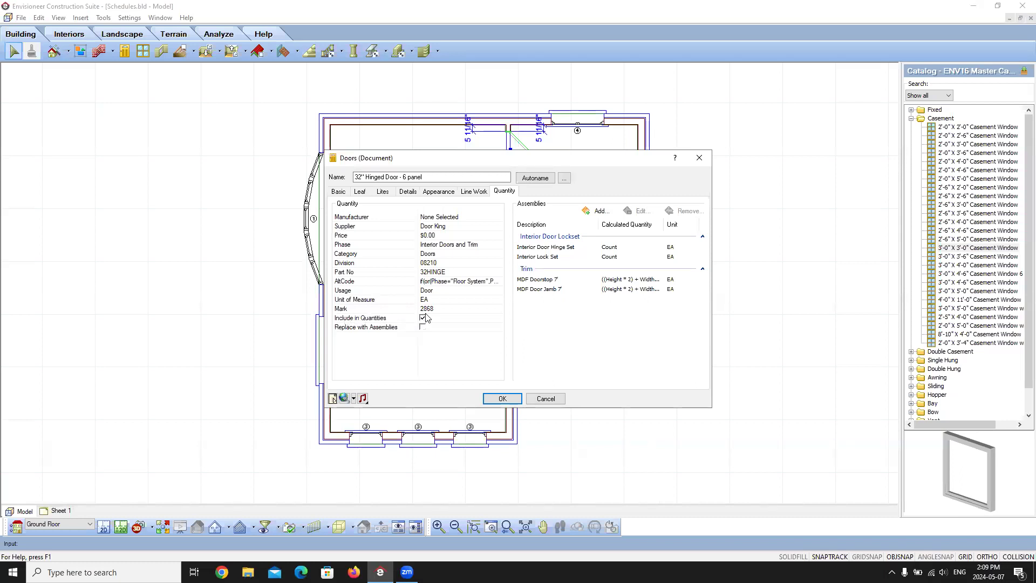
click(492, 400)
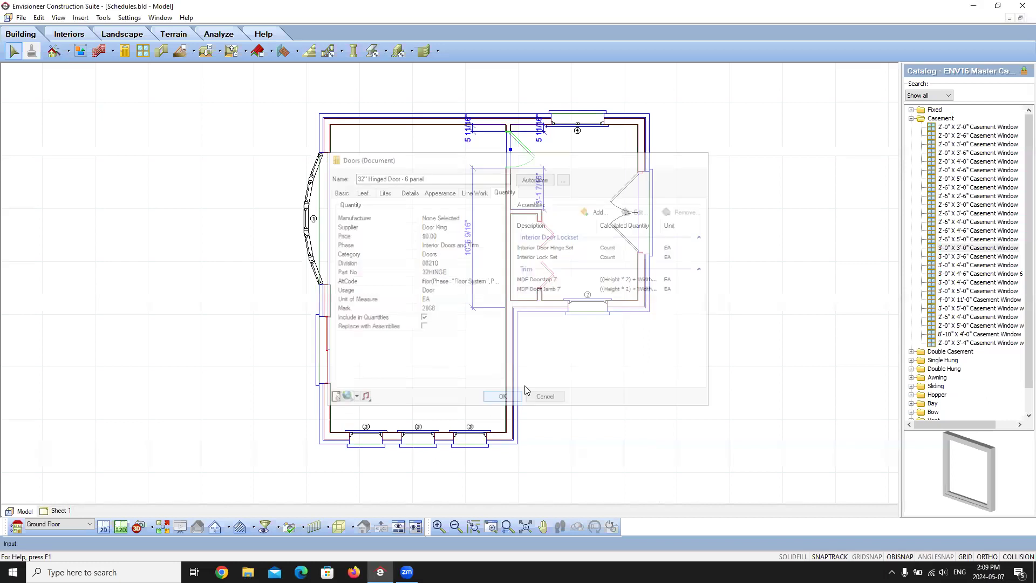
click(730, 297)
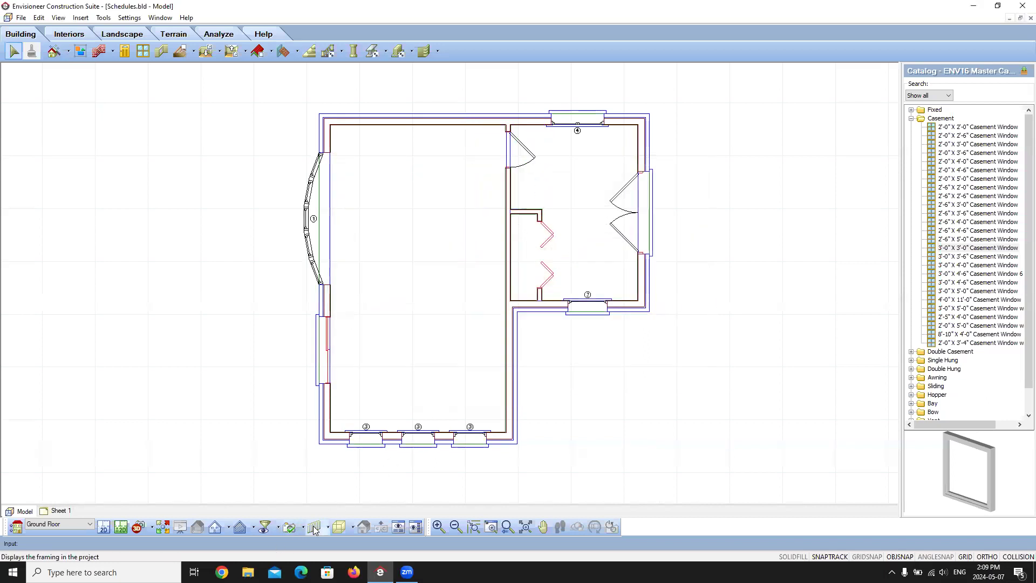
- Turn on the display of the door and window size marks in the ground floor plan's view filter
click(280, 527)
click(289, 460)
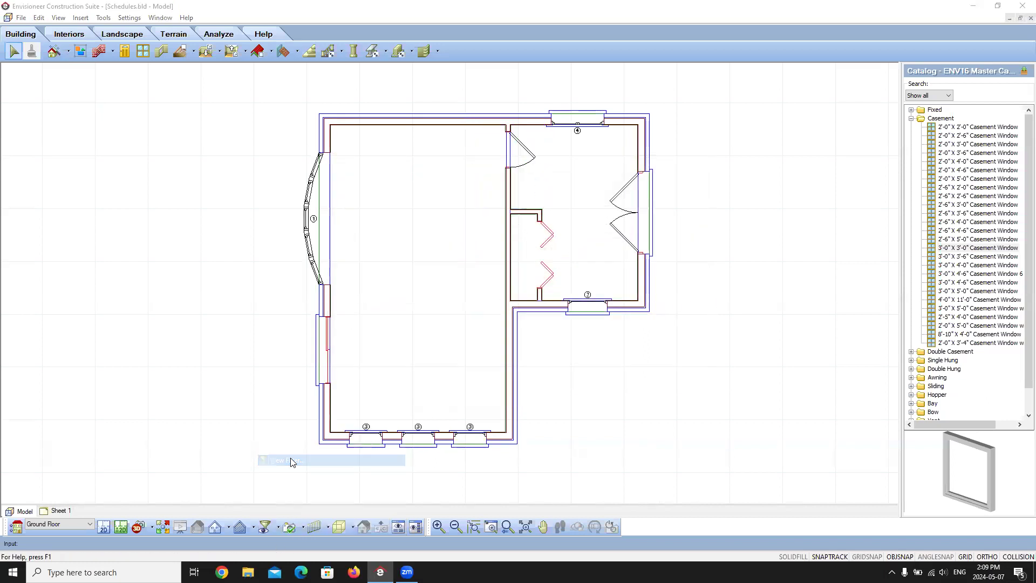
click(491, 243)
click(615, 399)
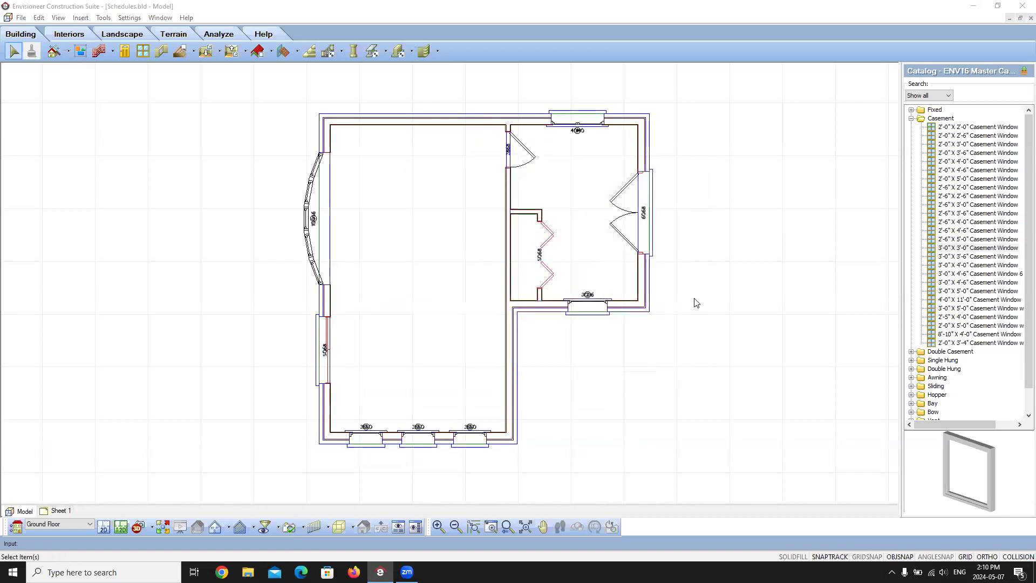
- Examine how the size marks sit against the schedule tags at the bow window and the three double hung windows
scroll(331, 216, up, 3)
click(313, 216)
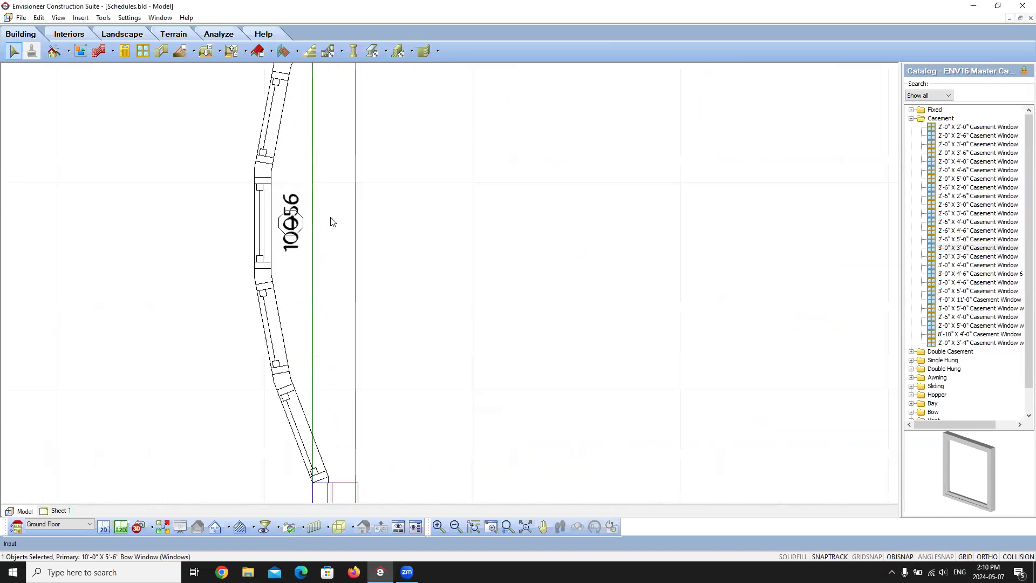
scroll(351, 225, down, 2)
scroll(337, 464, up, 2)
scroll(336, 318, up, 1)
scroll(413, 394, down, 3)
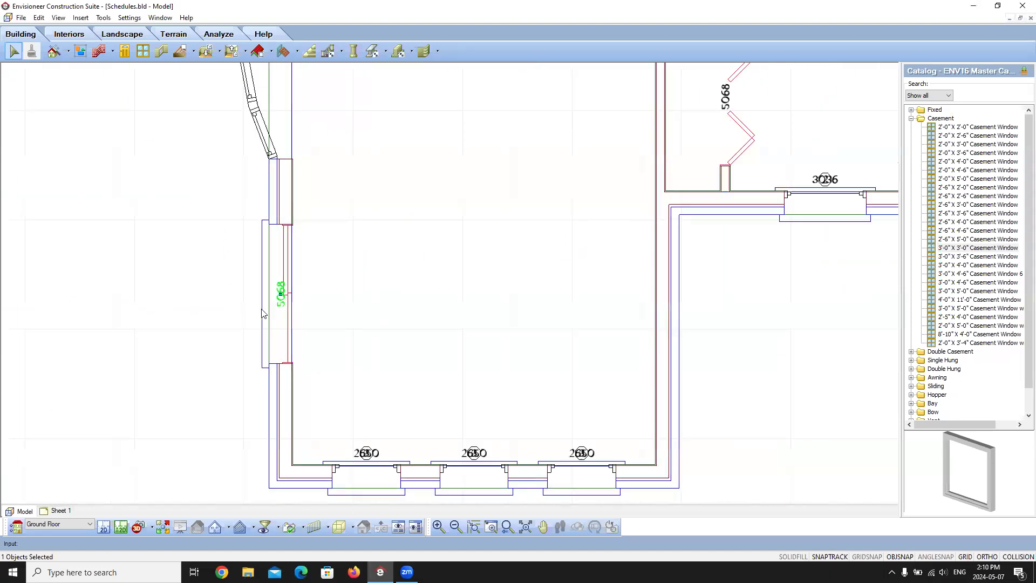
scroll(412, 394, up, 5)
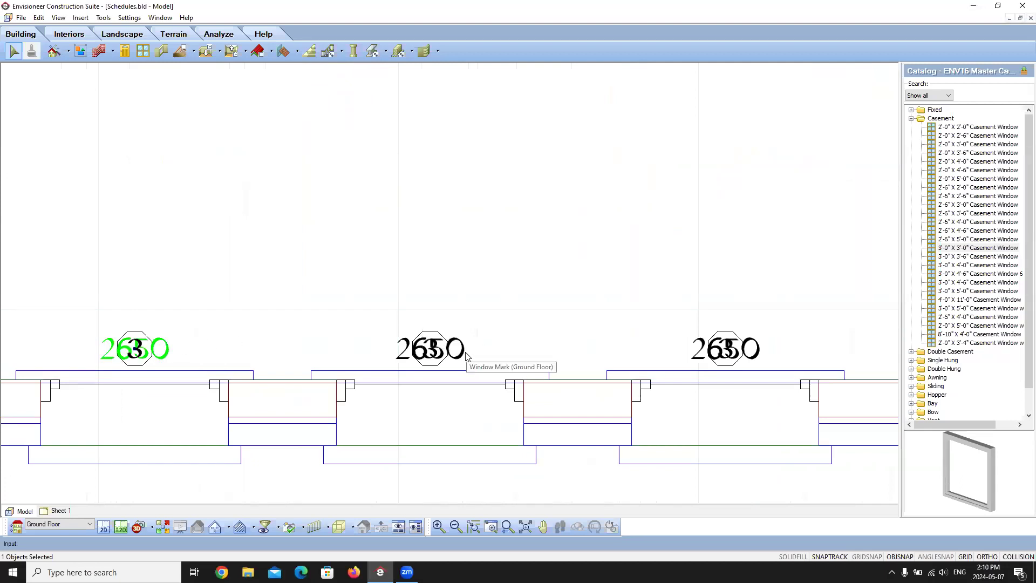
- Set the Mark quantity property to Off for all the matching 2'-6" X 5'-0" double hung windows together
right_click(49, 398)
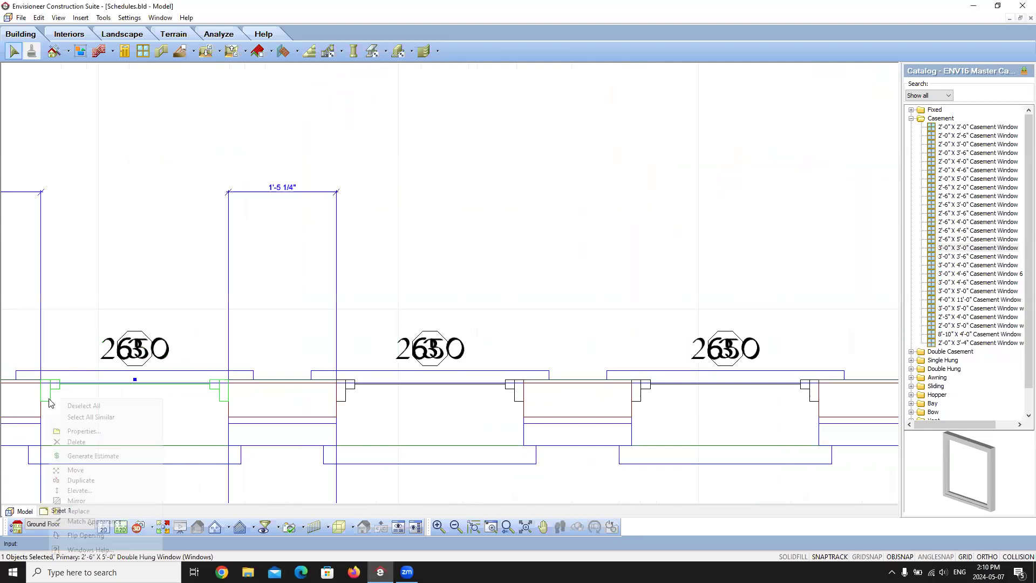
click(78, 416)
right_click(80, 415)
click(104, 437)
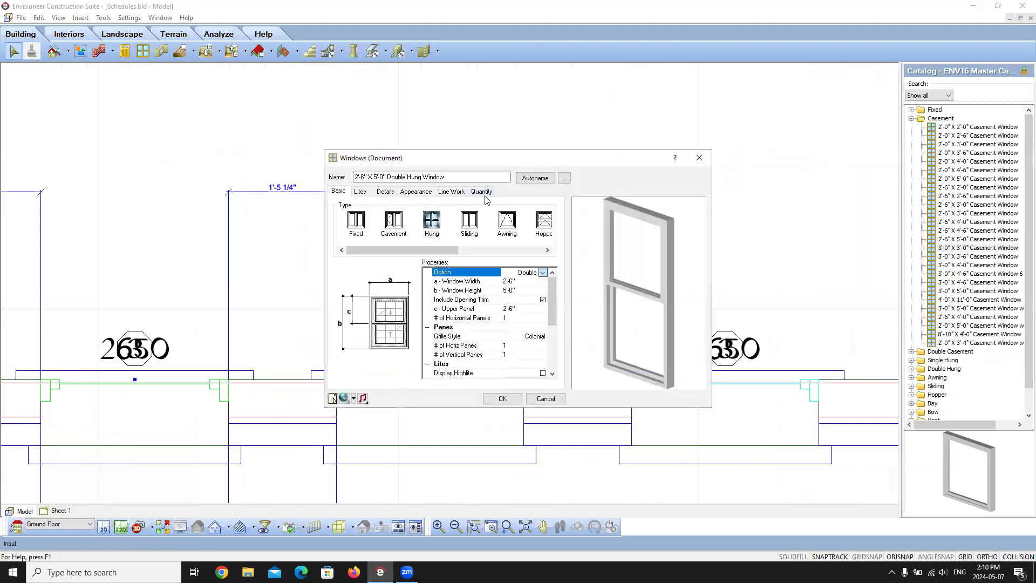
click(482, 192)
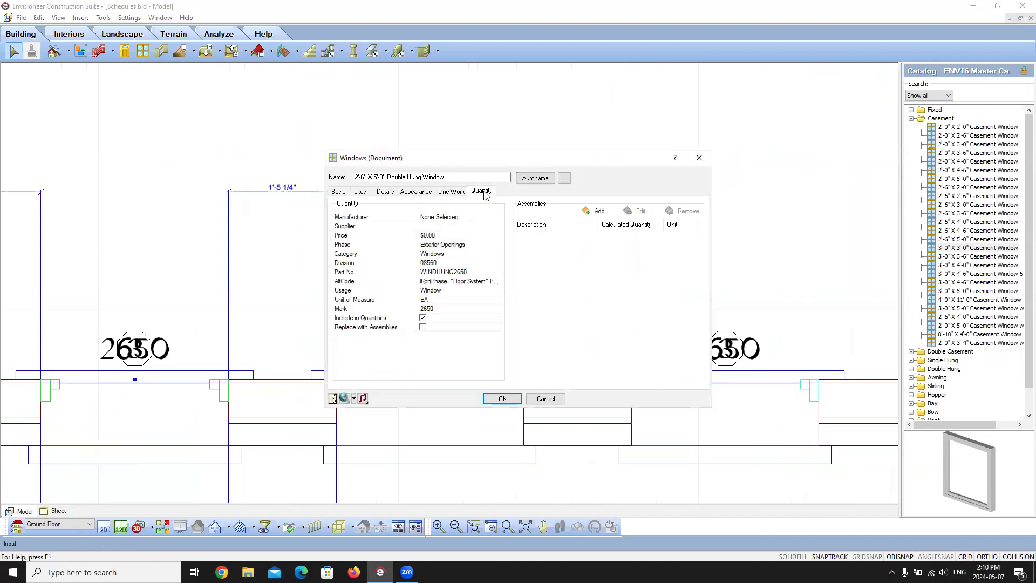
click(442, 309)
click(499, 308)
click(432, 319)
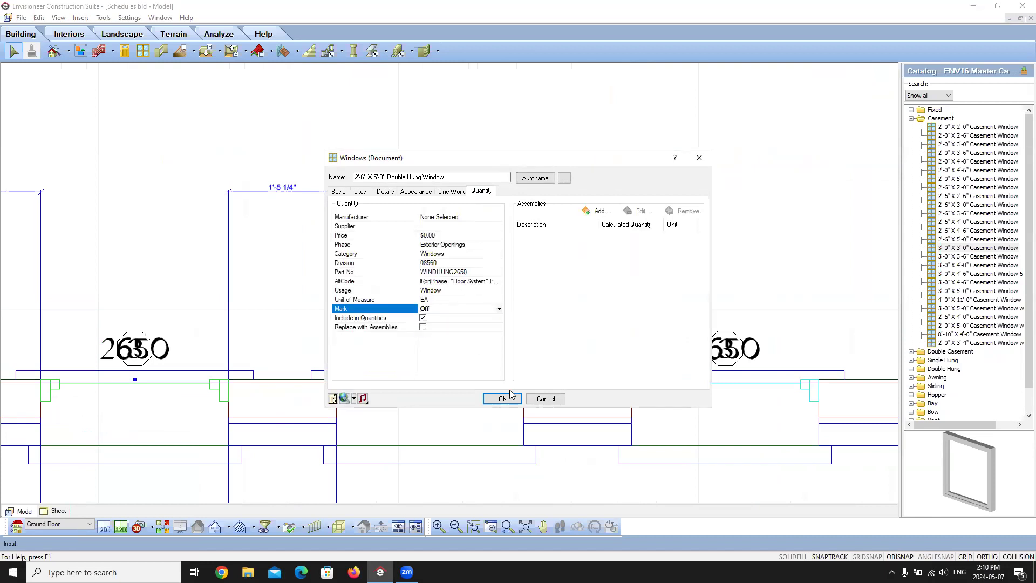
click(503, 398)
click(289, 116)
- Set the Mark quantity property of the 10'-0" X 5'-6" bow window to Off
scroll(408, 394, down, 8)
scroll(372, 293, up, 2)
scroll(324, 351, up, 3)
scroll(200, 345, down, 5)
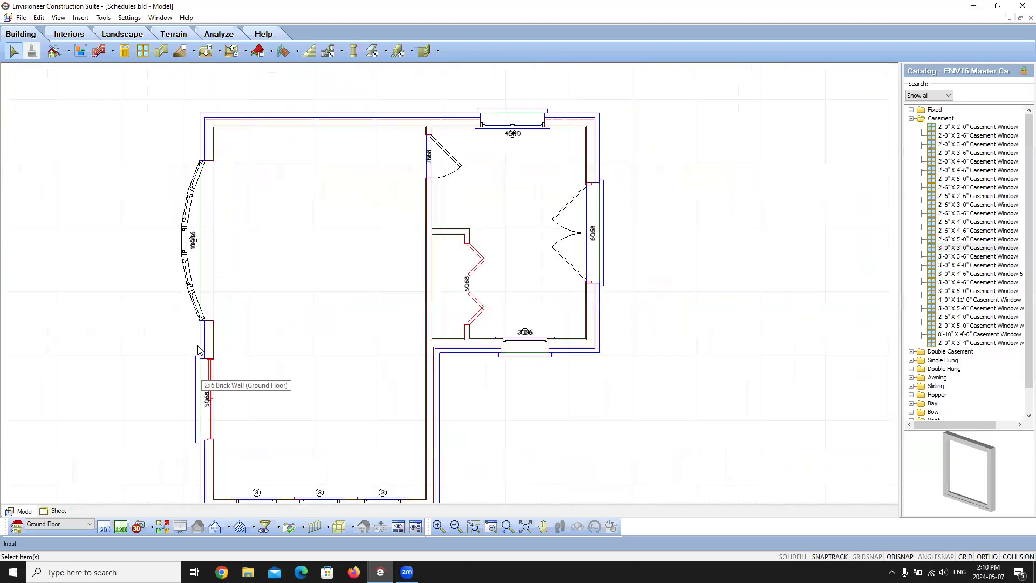
scroll(214, 346, up, 5)
scroll(214, 346, up, 2)
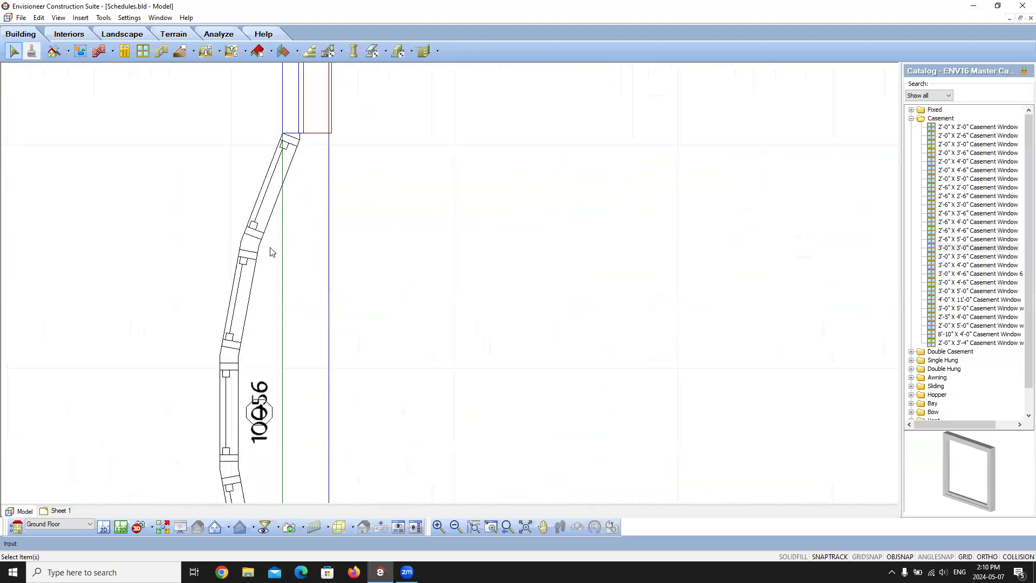
click(262, 232)
right_click(286, 261)
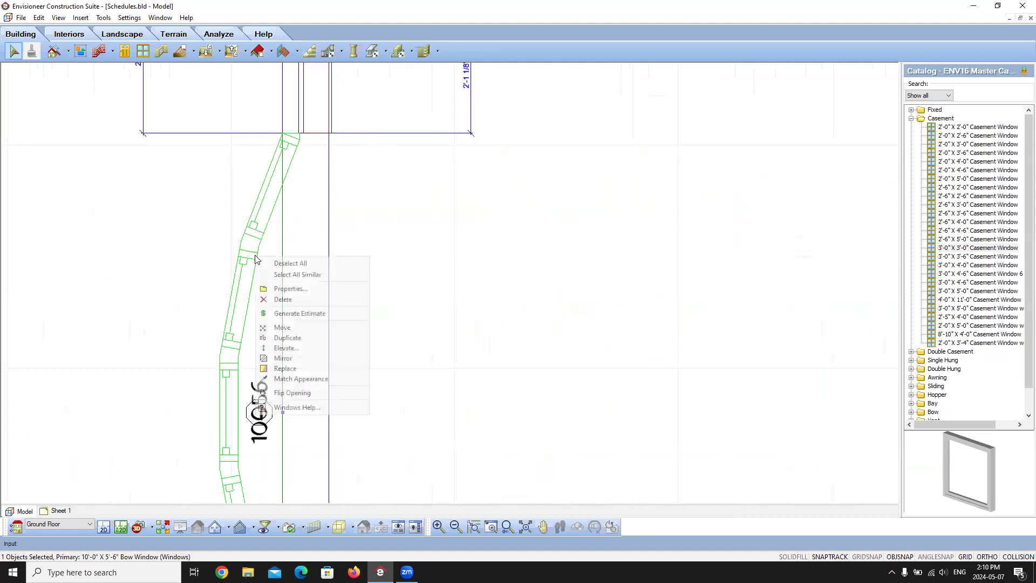
click(291, 288)
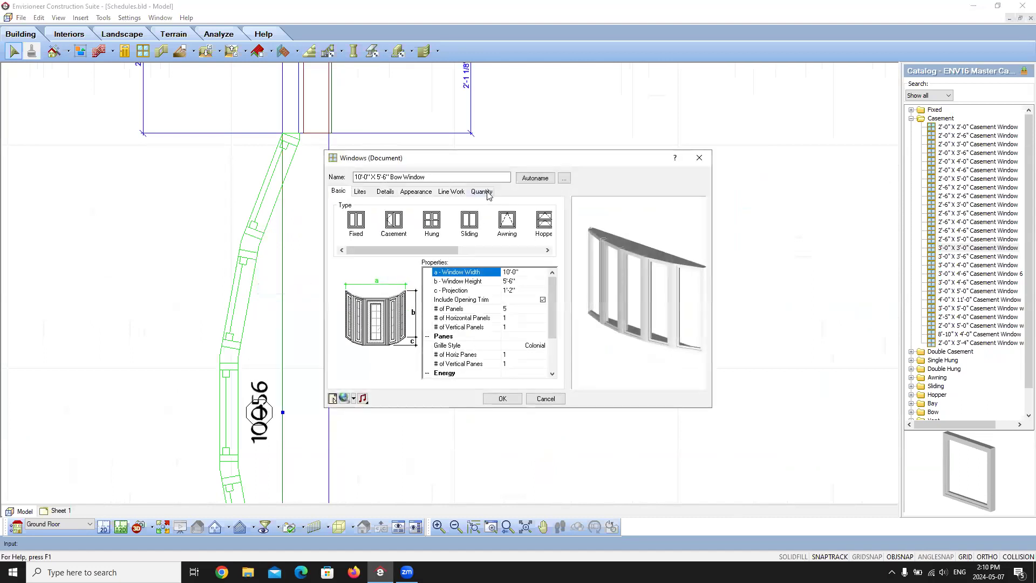
click(482, 192)
click(462, 309)
click(499, 308)
click(452, 339)
click(507, 398)
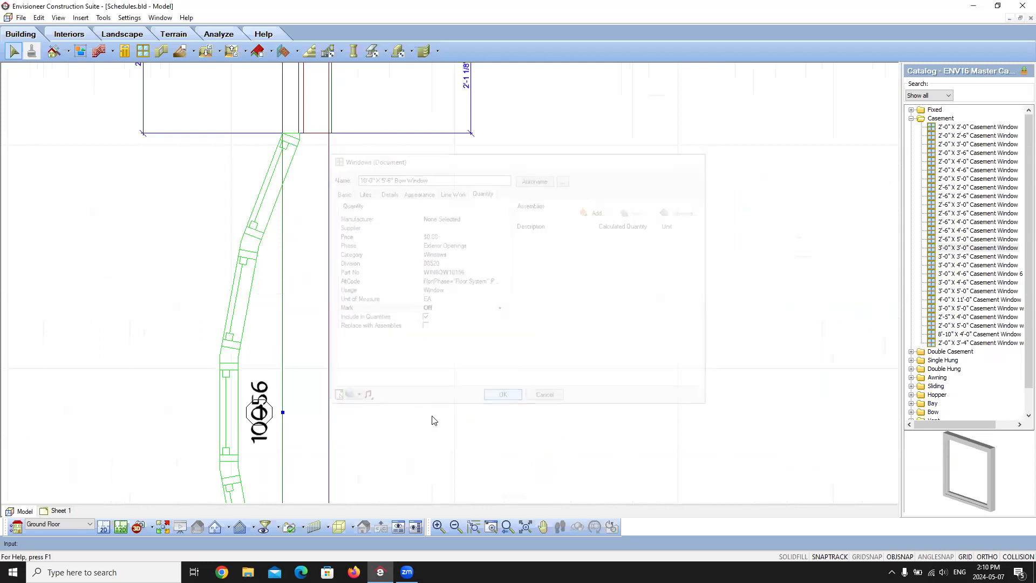
- Set the Mark quantity property of the 4'-0" X 4'-0" double casement window to Off
scroll(287, 255, down, 6)
scroll(529, 264, up, 2)
scroll(533, 200, up, 2)
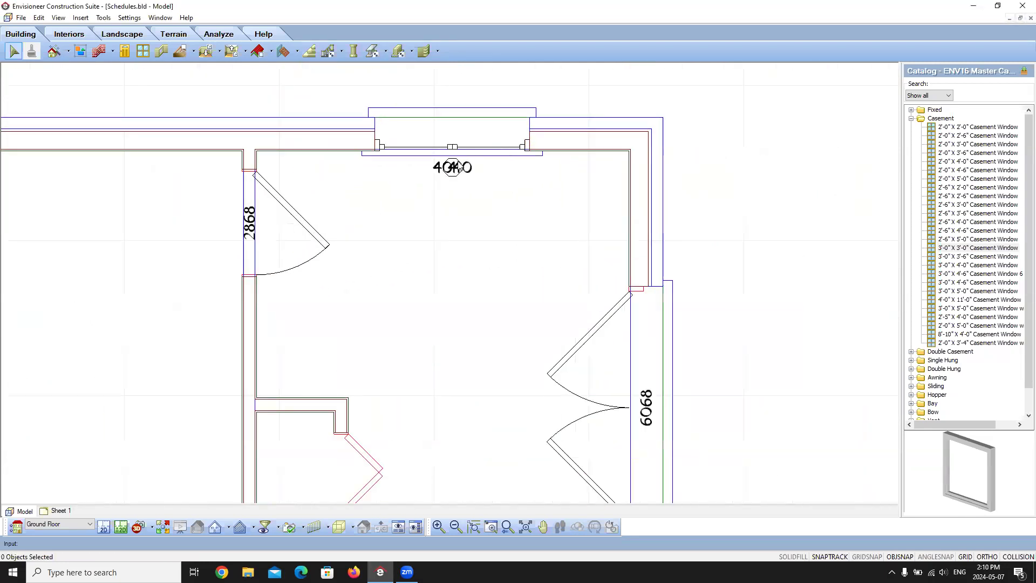
click(452, 146)
right_click(449, 142)
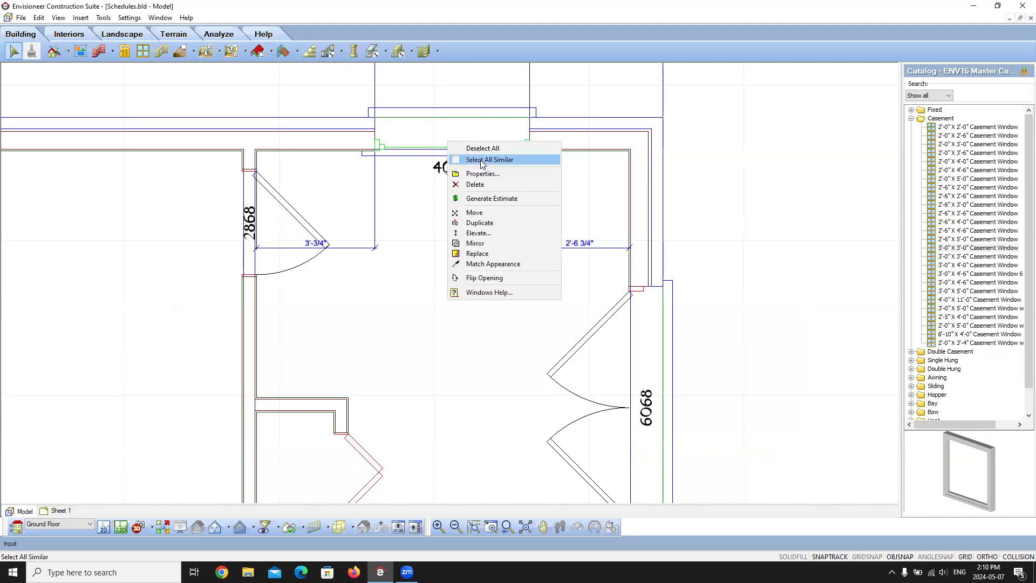
click(452, 146)
right_click(491, 169)
click(522, 201)
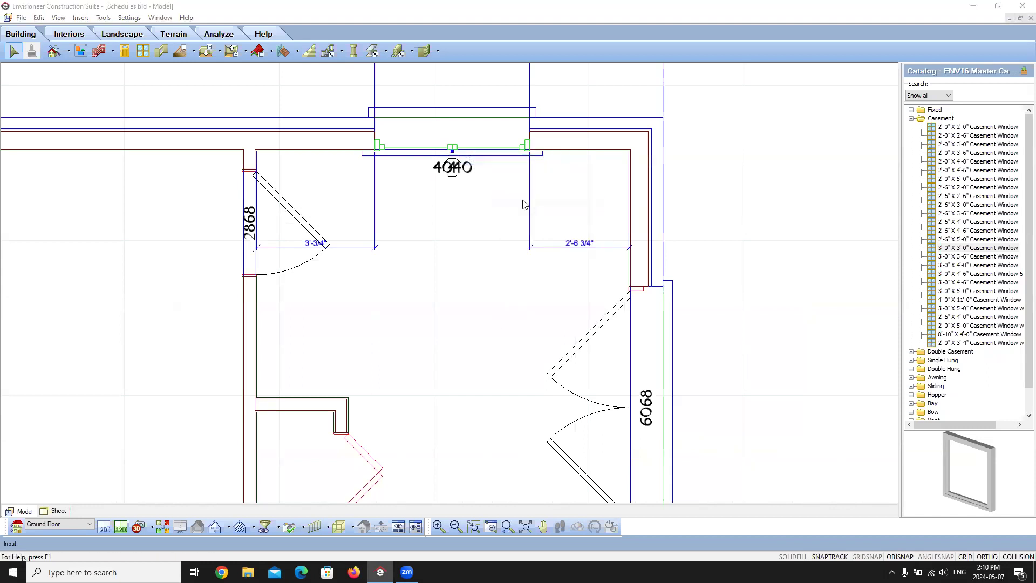
click(482, 191)
click(444, 308)
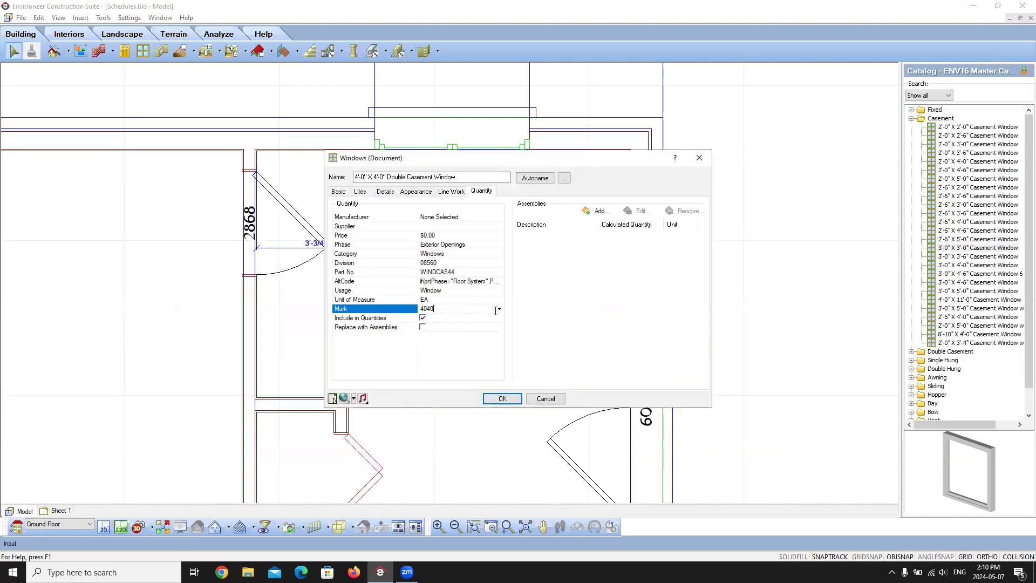
click(499, 309)
click(448, 317)
click(501, 398)
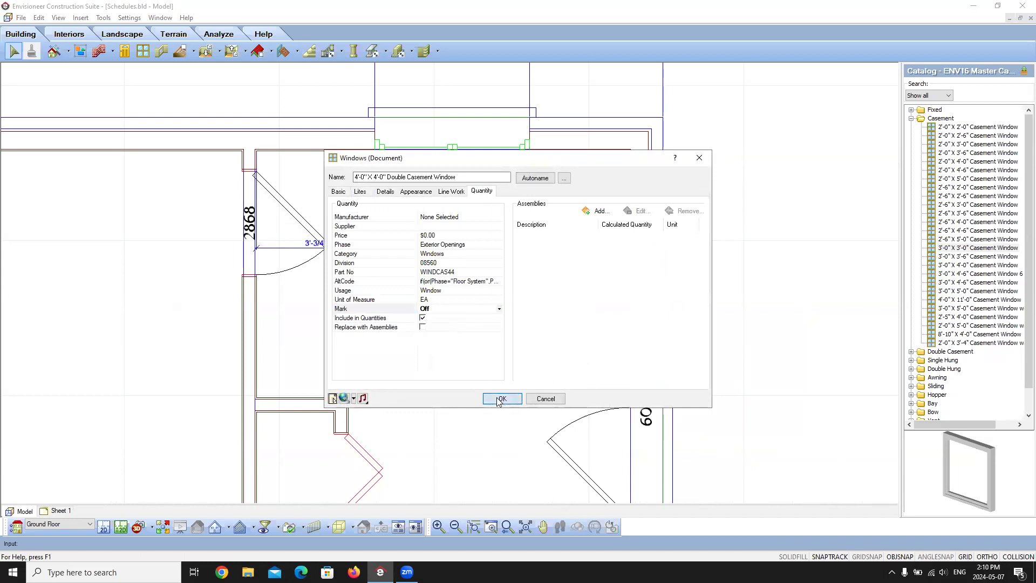
- Set the Mark quantity property of the 3'-0" X 3'-6" fixed window to Off
scroll(451, 185, down, 4)
scroll(446, 429, up, 2)
scroll(447, 429, up, 2)
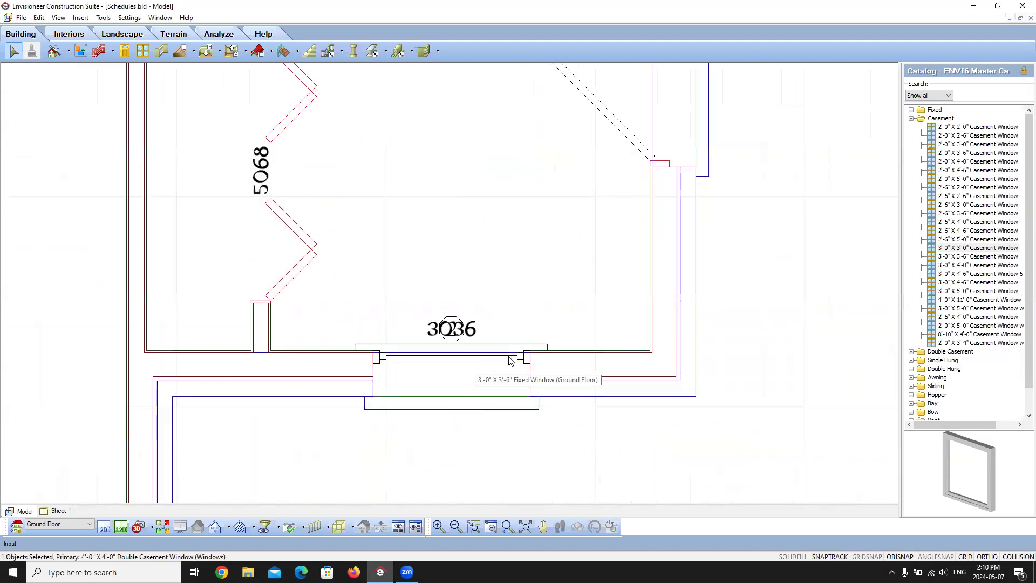
click(522, 362)
right_click(521, 363)
click(558, 396)
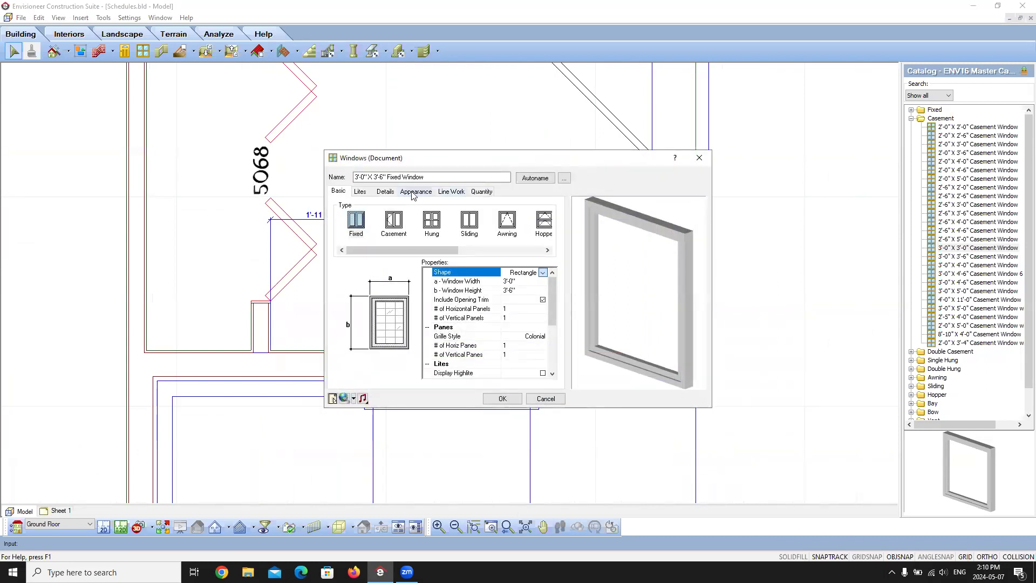
click(481, 192)
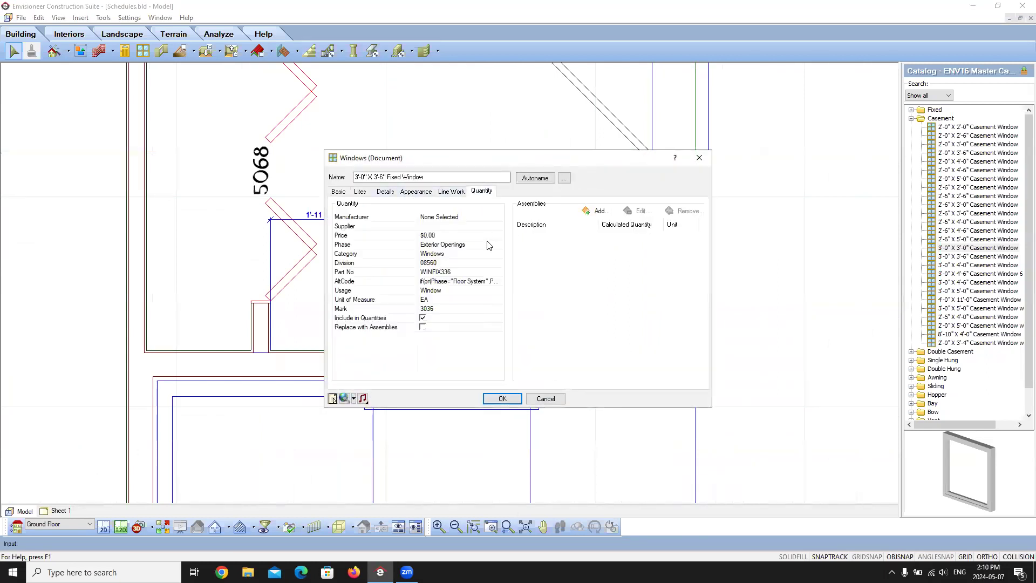
click(441, 310)
click(497, 311)
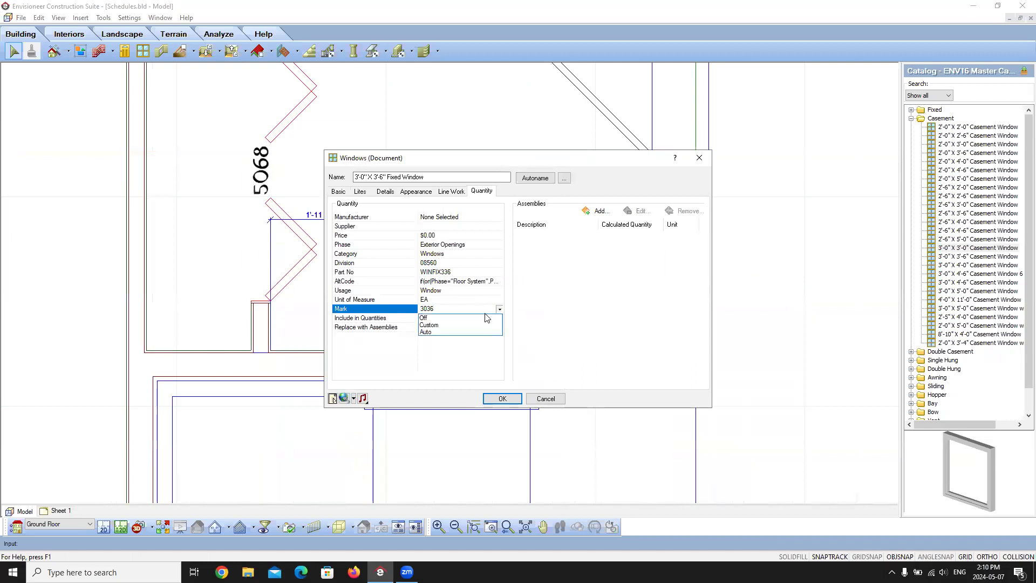
click(438, 322)
click(502, 399)
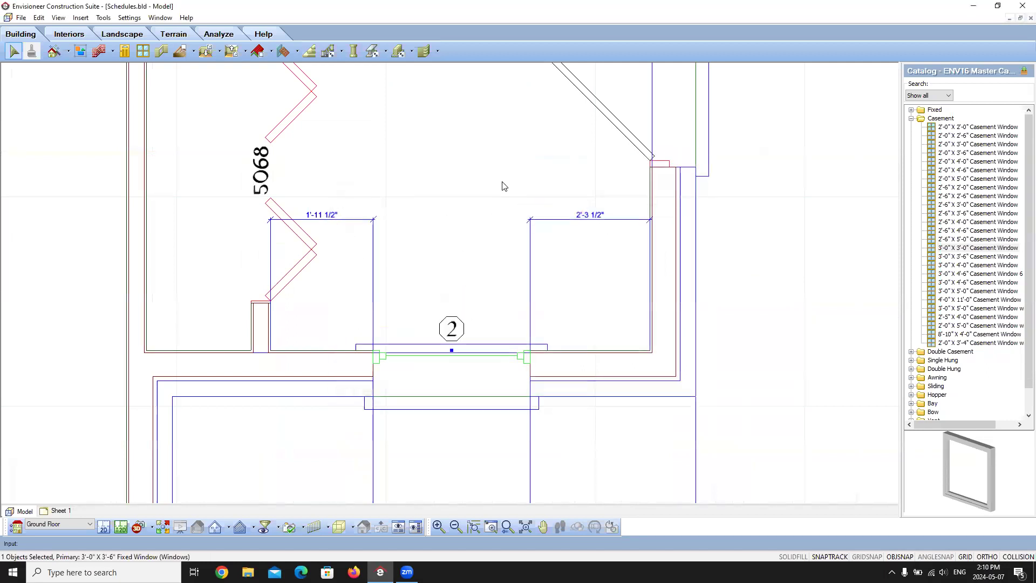
- Examine the size marks at the doors and the remaining tags at the windows across the ground floor plan
scroll(571, 317, down, 3)
scroll(583, 237, up, 2)
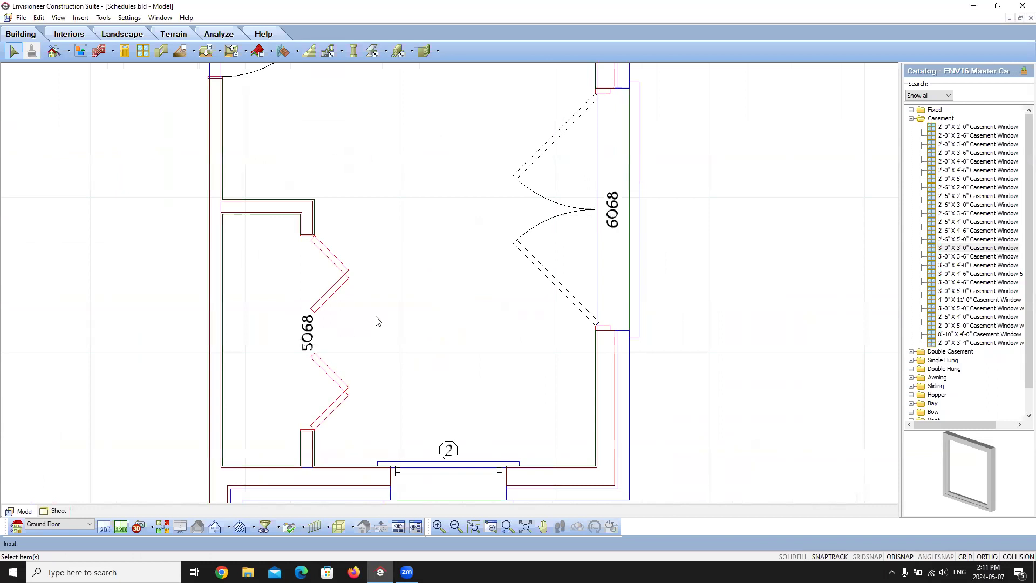
scroll(374, 318, down, 2)
scroll(365, 287, down, 2)
scroll(365, 288, up, 5)
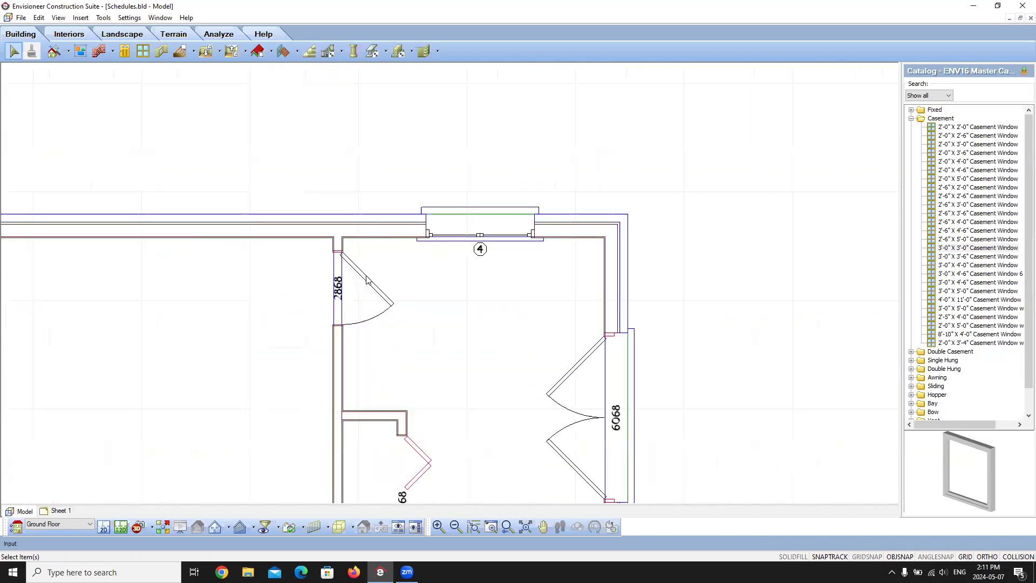
scroll(319, 295, down, 4)
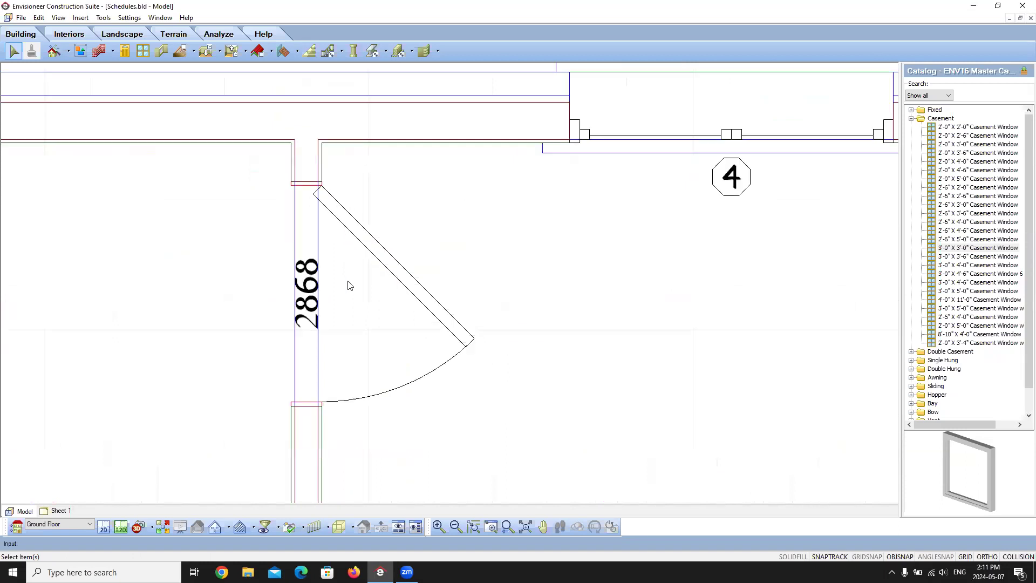
scroll(323, 293, up, 5)
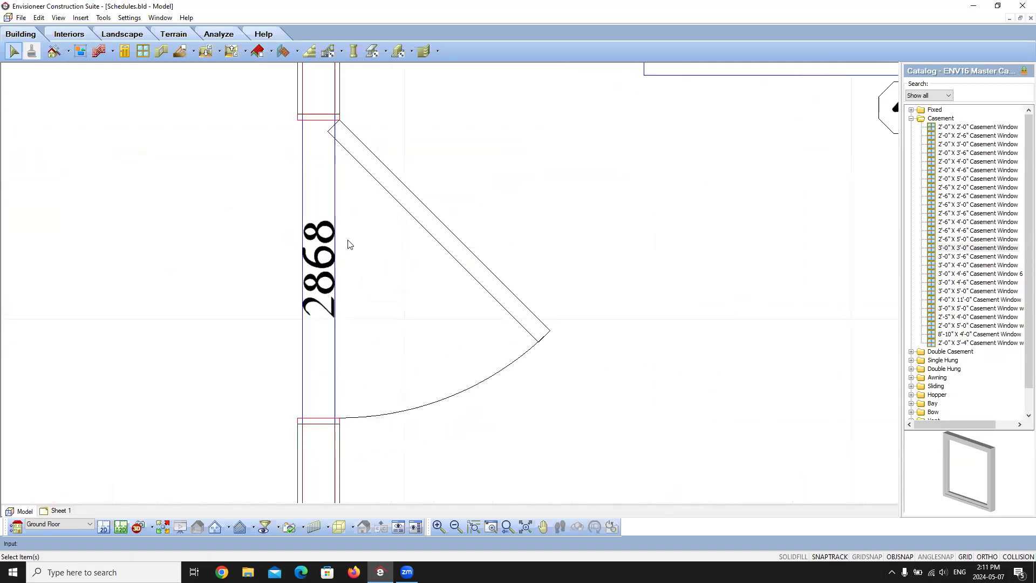
scroll(391, 241, down, 5)
scroll(397, 354, down, 2)
scroll(393, 354, up, 4)
scroll(397, 347, down, 4)
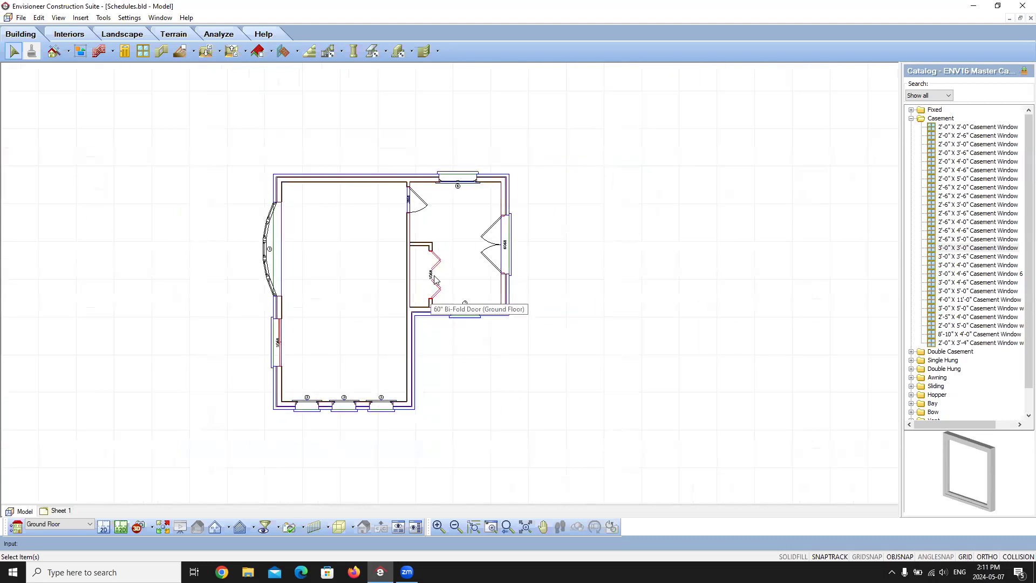
- Start a door schedule titled "GROUND FLOOR DOOR SCHEDULE" and turn off tagging elements with the schedule mark
click(102, 18)
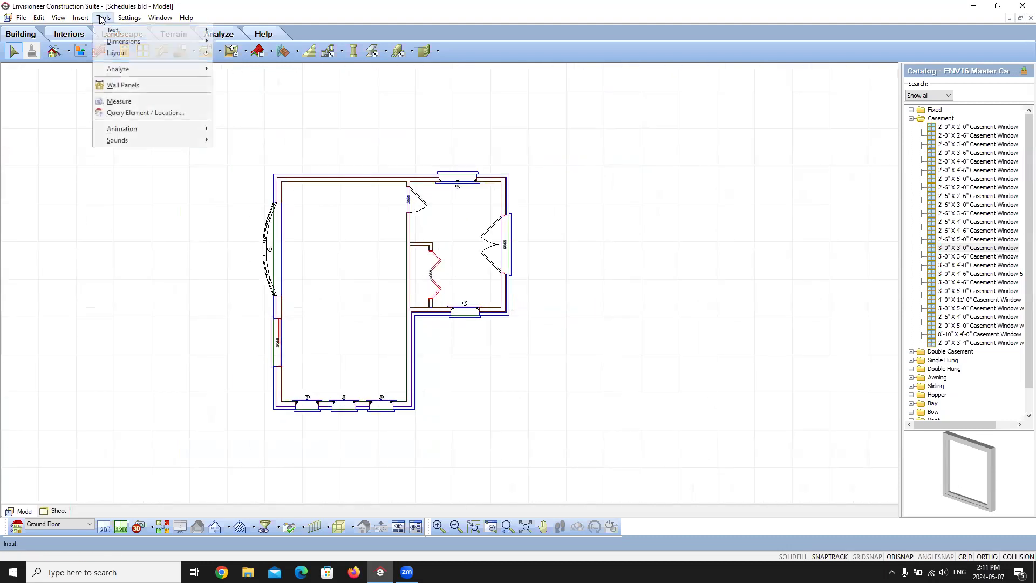
mouse_move(127, 73)
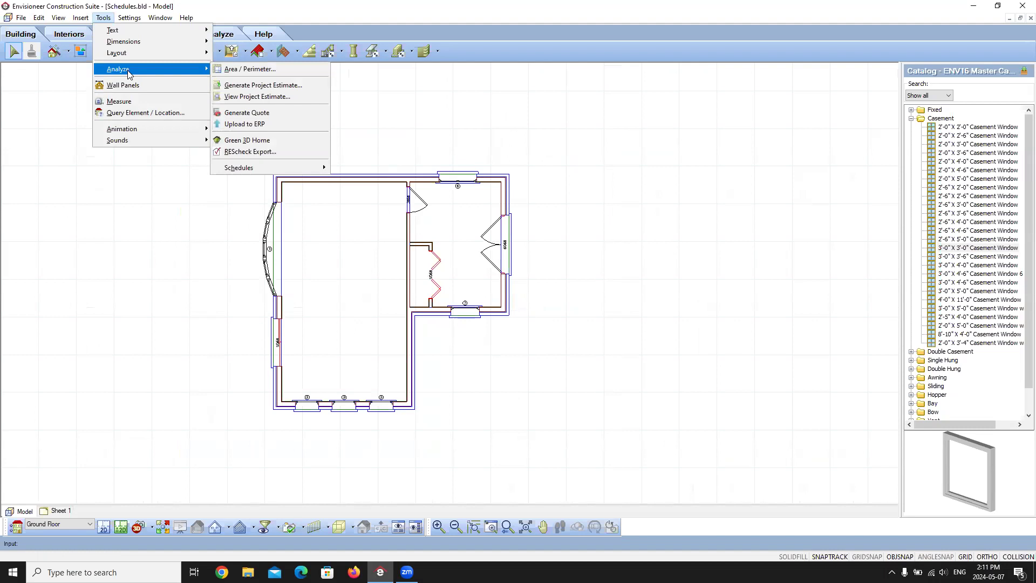
mouse_move(252, 166)
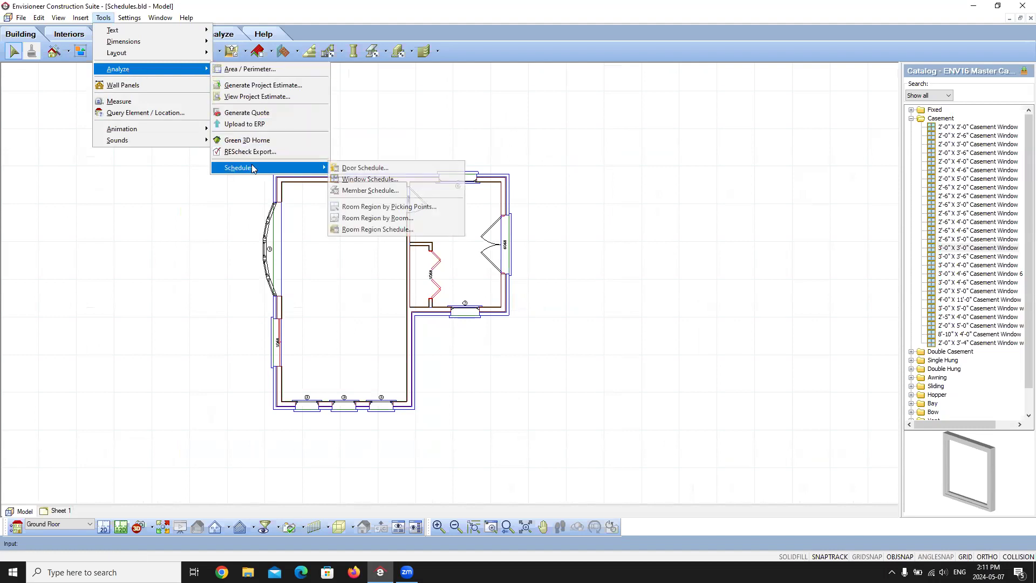
click(359, 167)
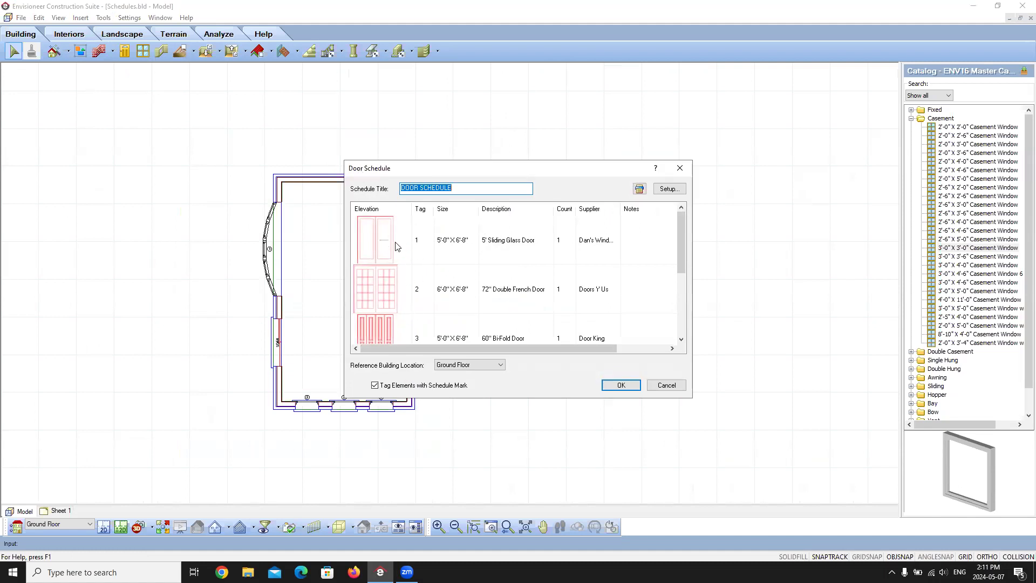
click(402, 190)
text(GROUND FLOOR)
click(375, 385)
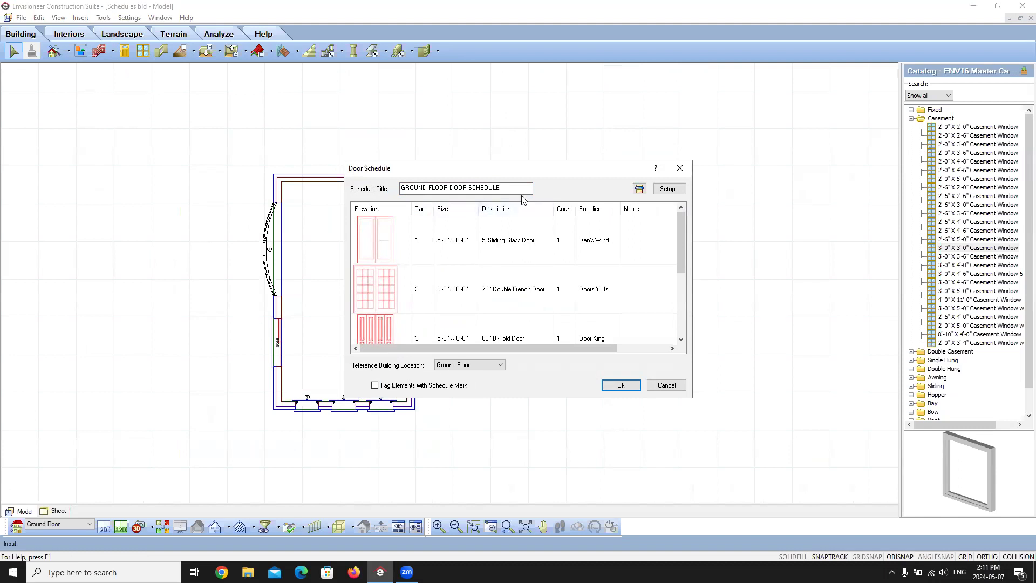
- Review the door schedule setup, accept the schedule for the Ground Floor, and place it directly below the window schedule
click(667, 189)
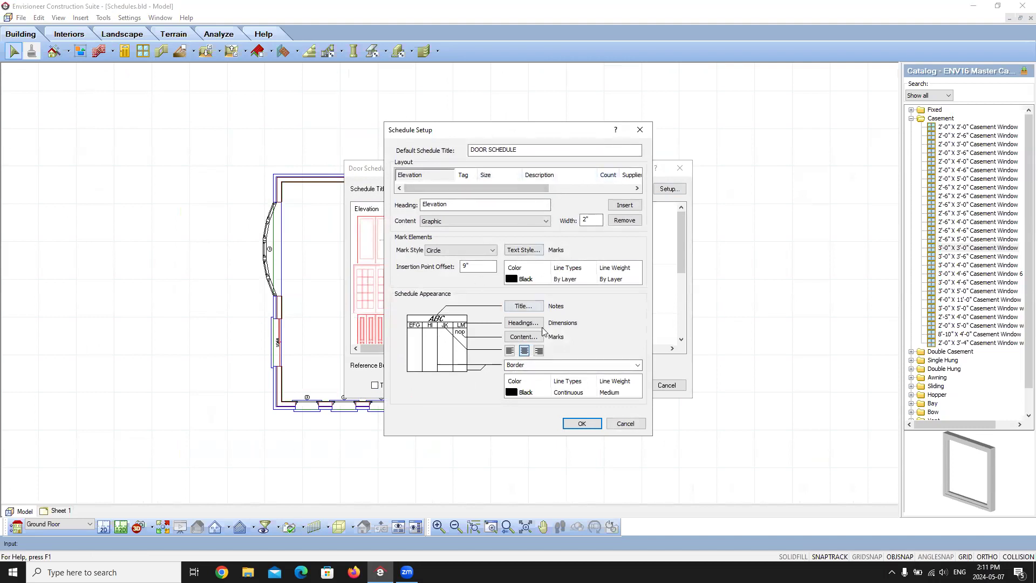
click(580, 425)
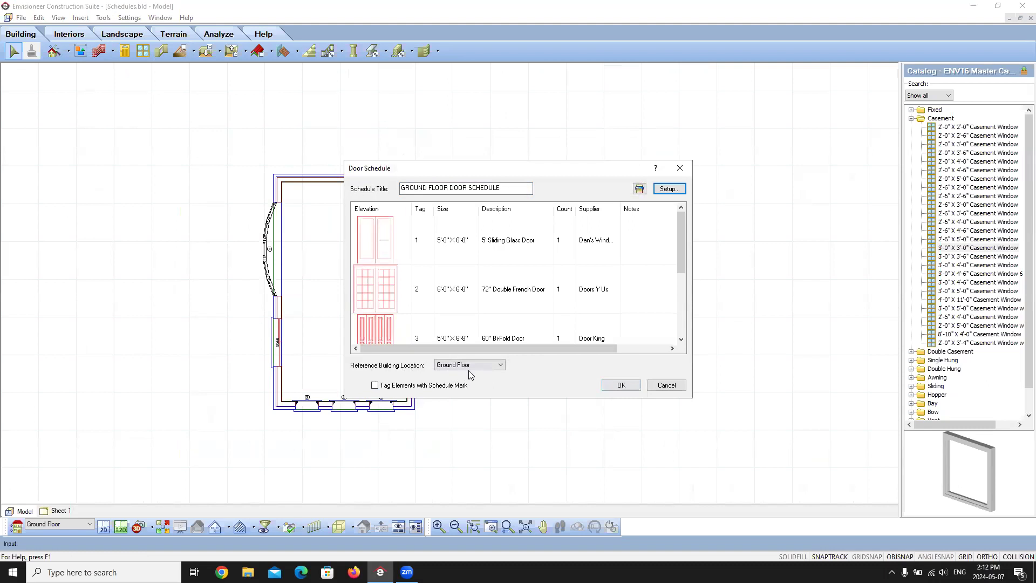
click(616, 386)
scroll(302, 372, down, 5)
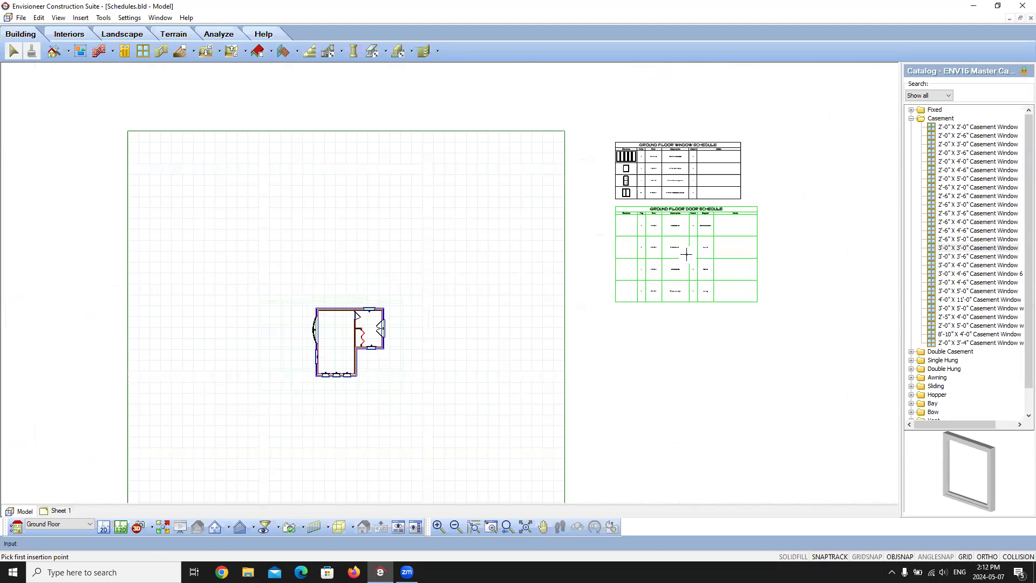
click(686, 254)
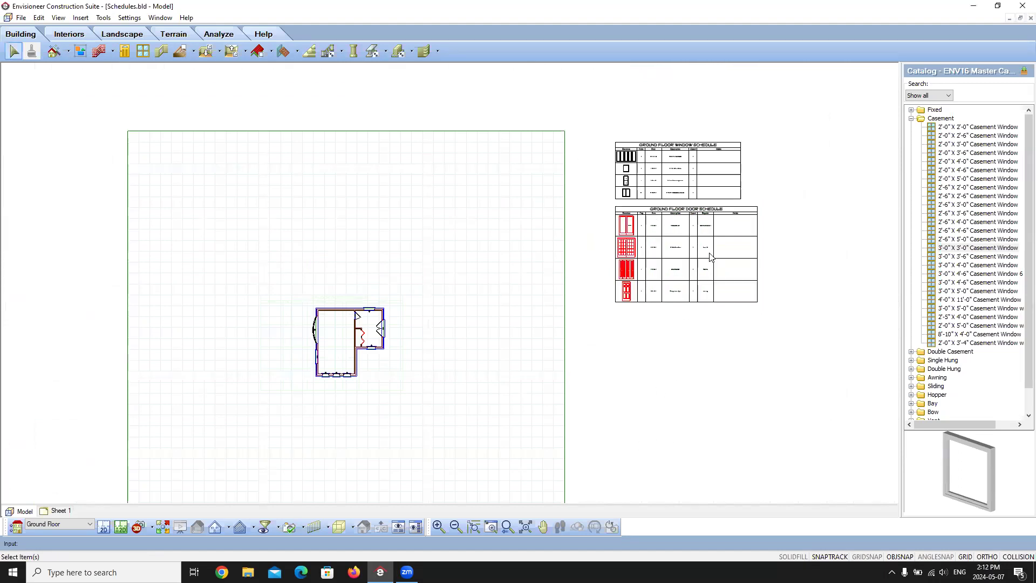
- Examine the placed door schedule, then compare it with the size marks at the doors and the window tags on the plan
scroll(681, 241, up, 4)
scroll(629, 222, down, 1)
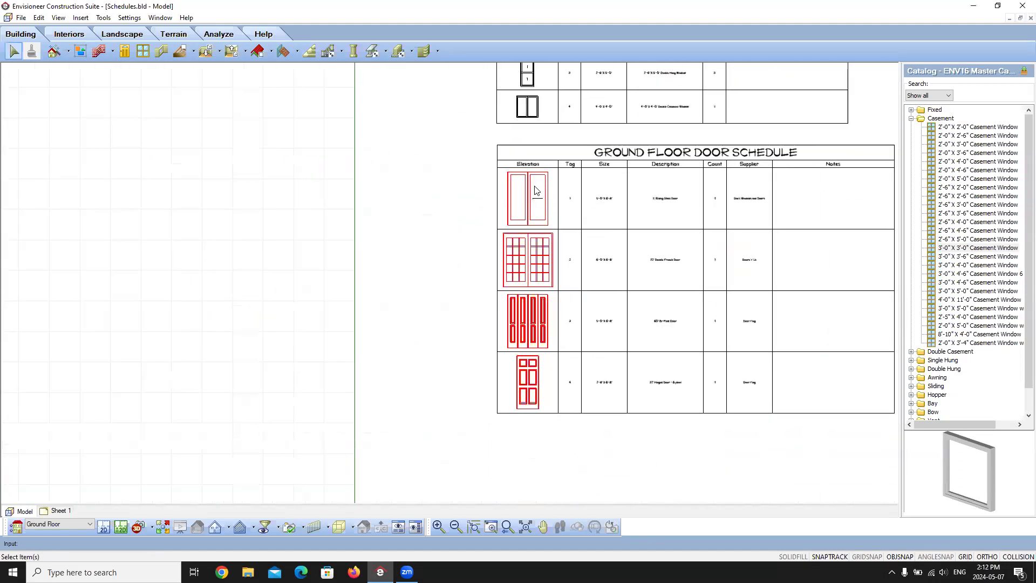
scroll(539, 194, up, 3)
scroll(561, 210, down, 3)
scroll(563, 212, down, 3)
scroll(455, 280, up, 6)
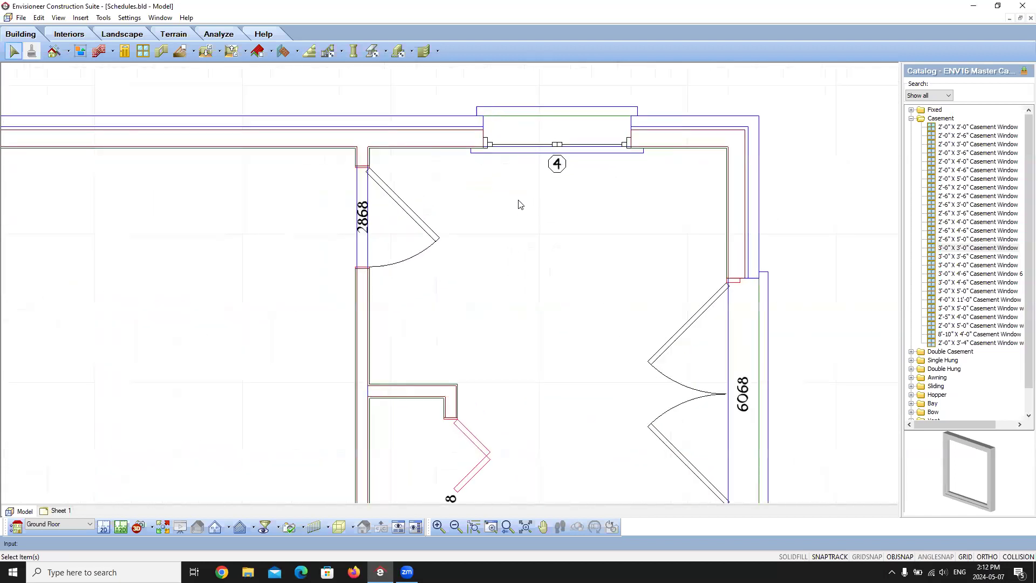
scroll(383, 225, down, 3)
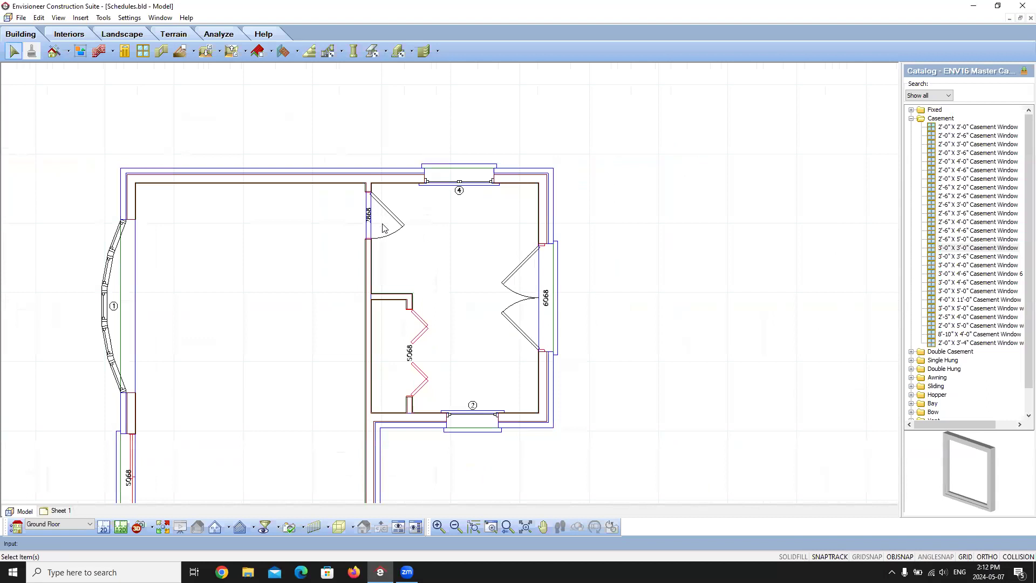
scroll(383, 227, down, 3)
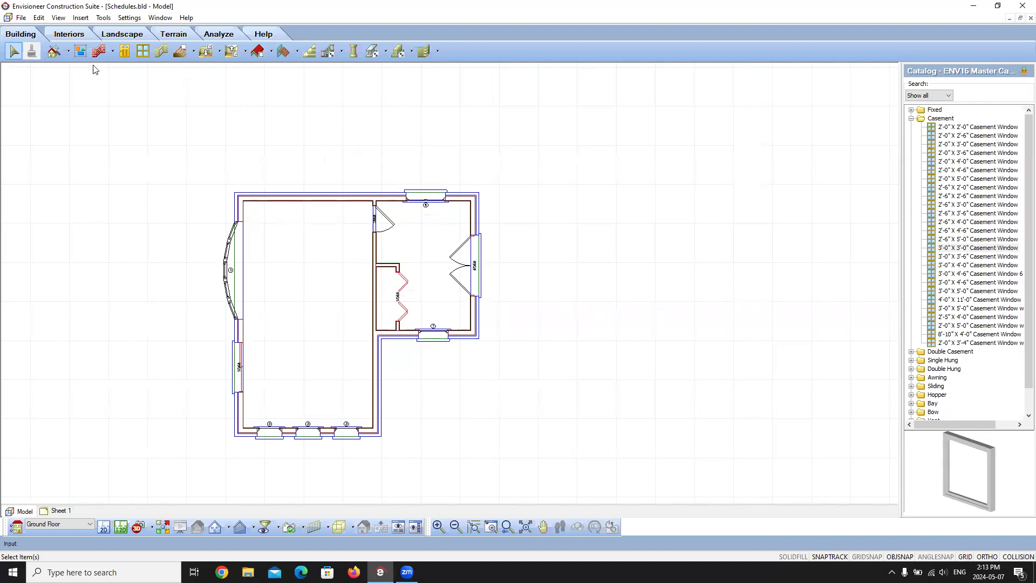
- Start a room region by picking points, set its mark to M-1, and display the name Living Room as its title
click(103, 19)
mouse_move(129, 76)
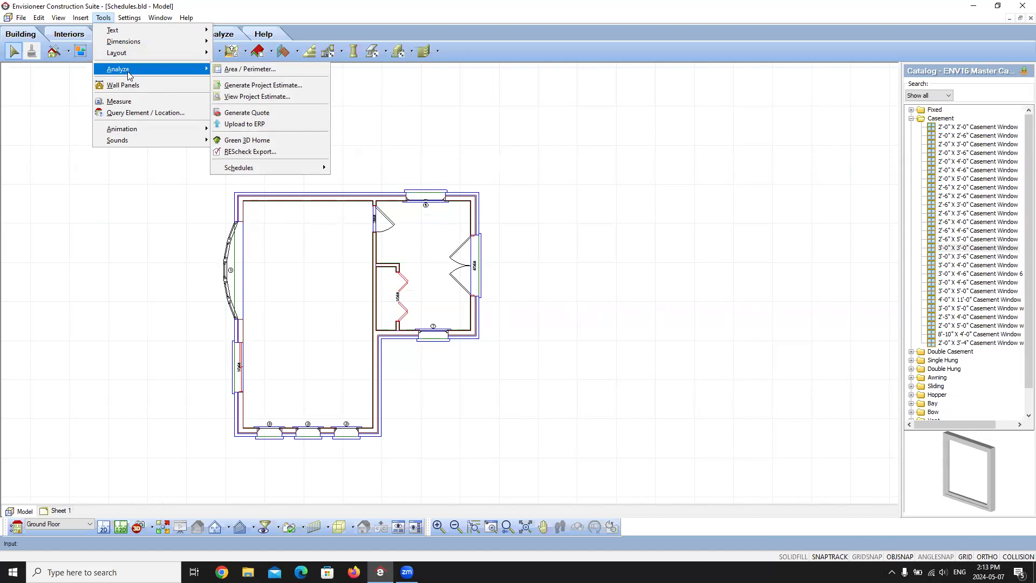
mouse_move(239, 171)
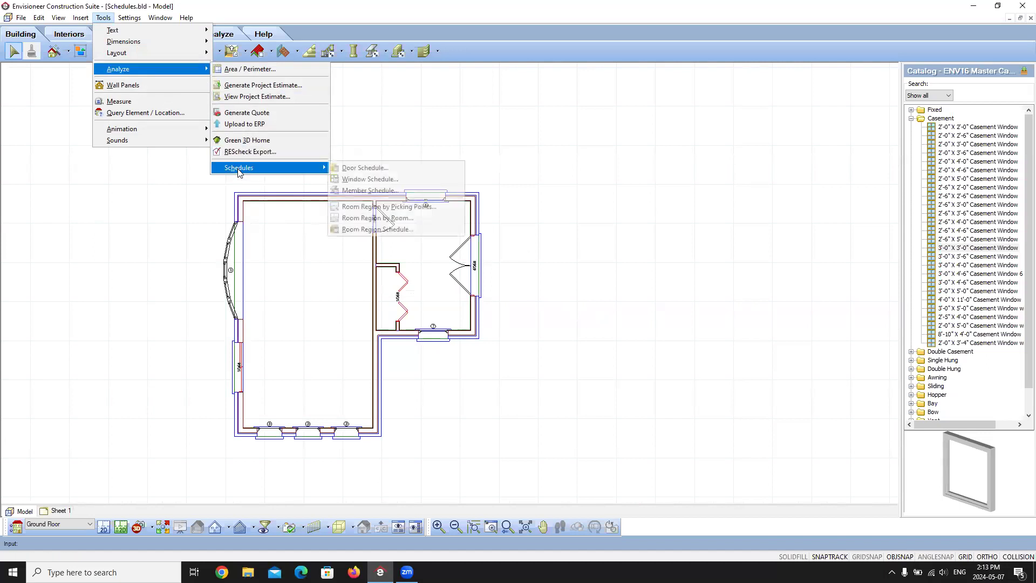
click(392, 208)
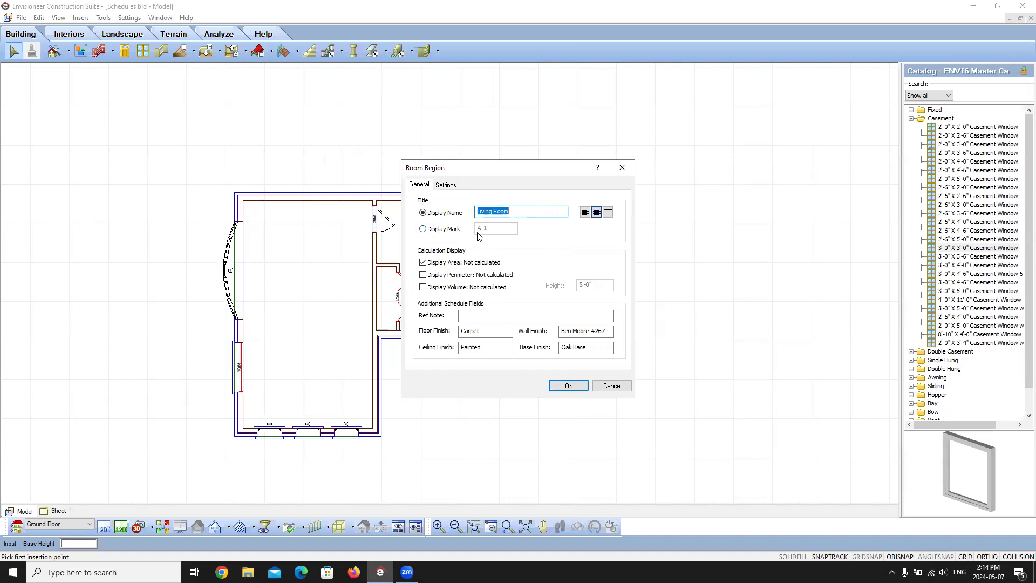
click(424, 228)
click(481, 228)
text(m)
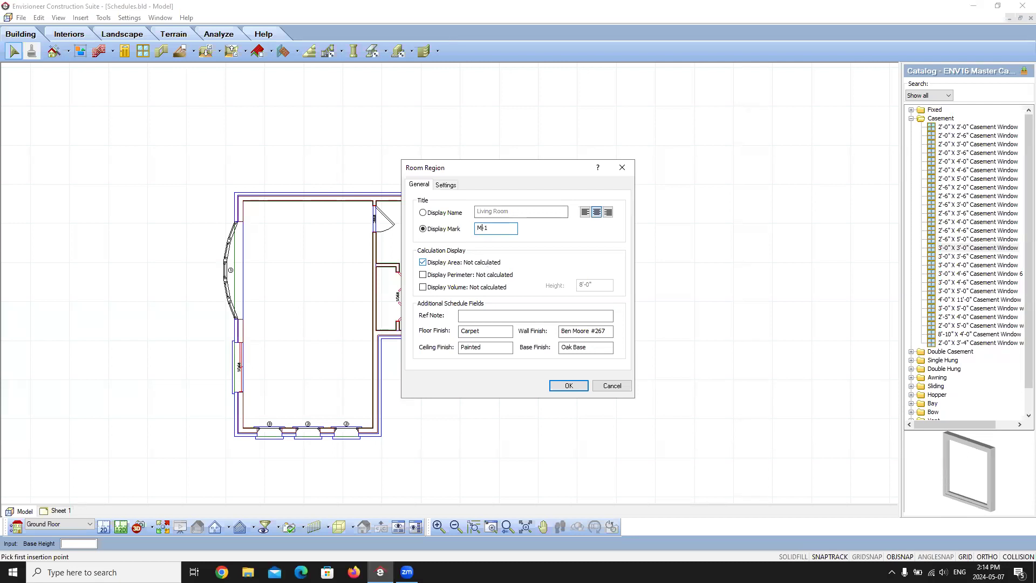
click(423, 213)
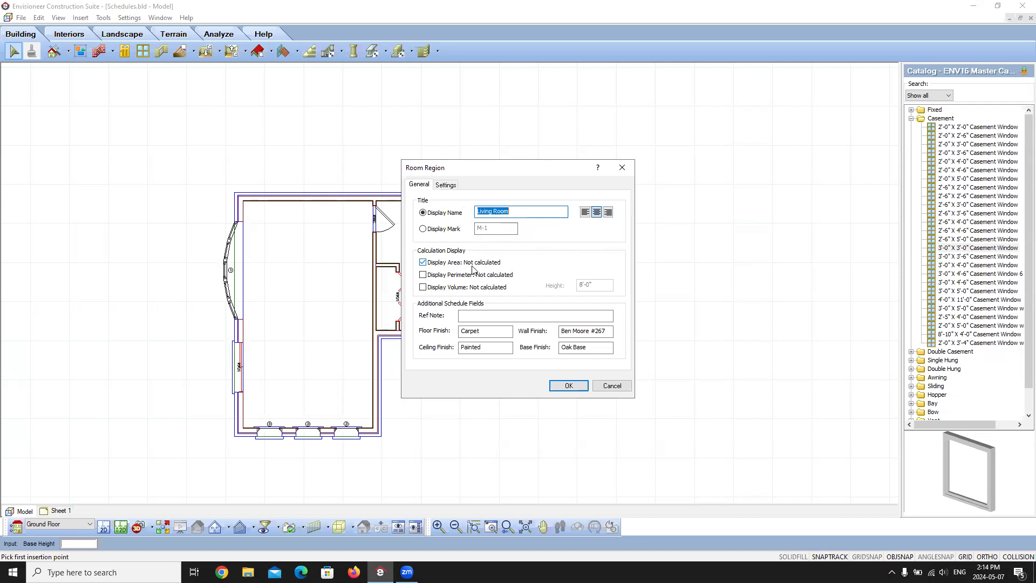
- Try the volume display option and its height field for the Living Room region
click(423, 288)
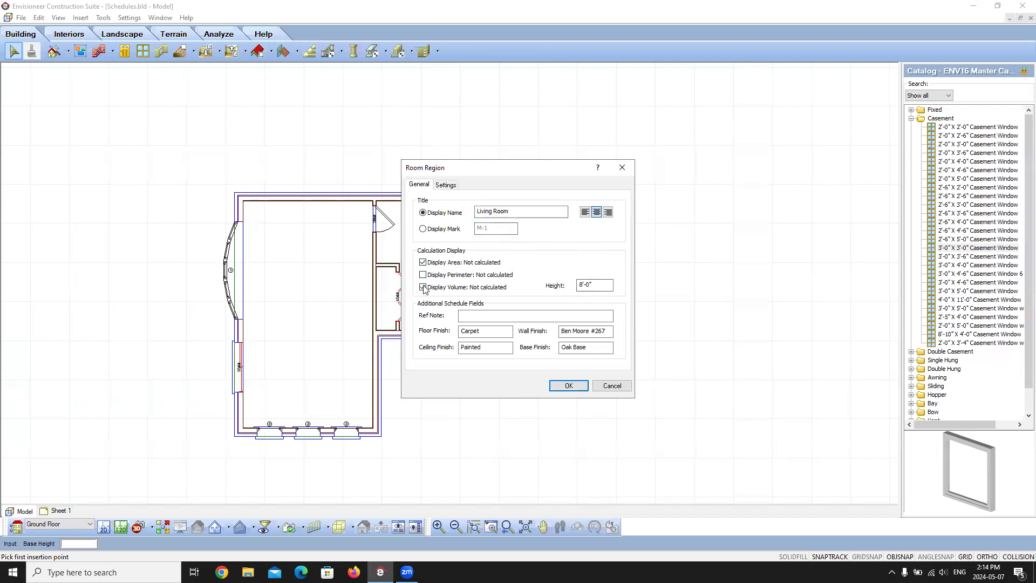
double_click(608, 285)
click(422, 287)
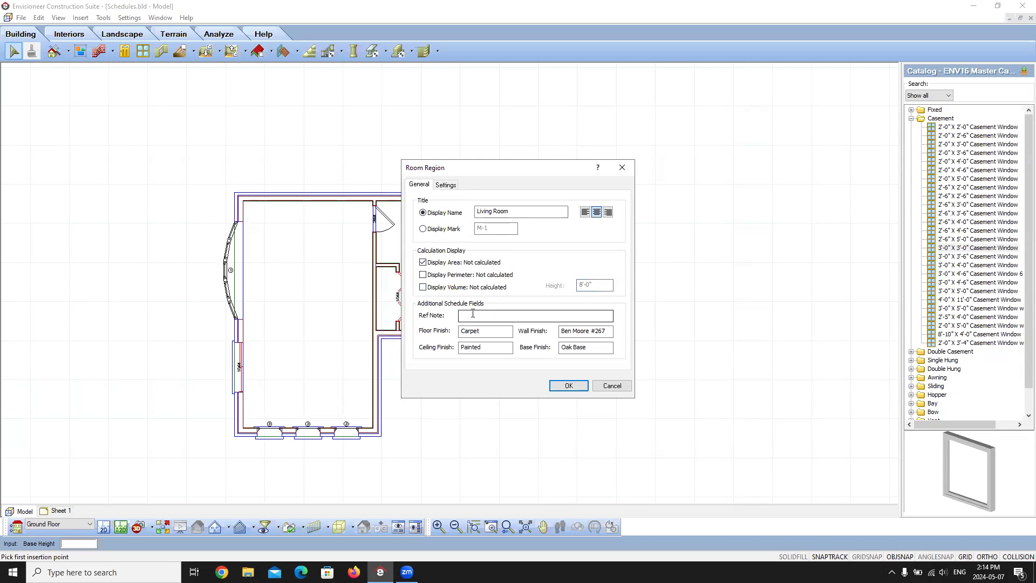
- Keep the Carpet floor finish and Ben Moore #267 wall finish, and accept the room region settings
click(488, 331)
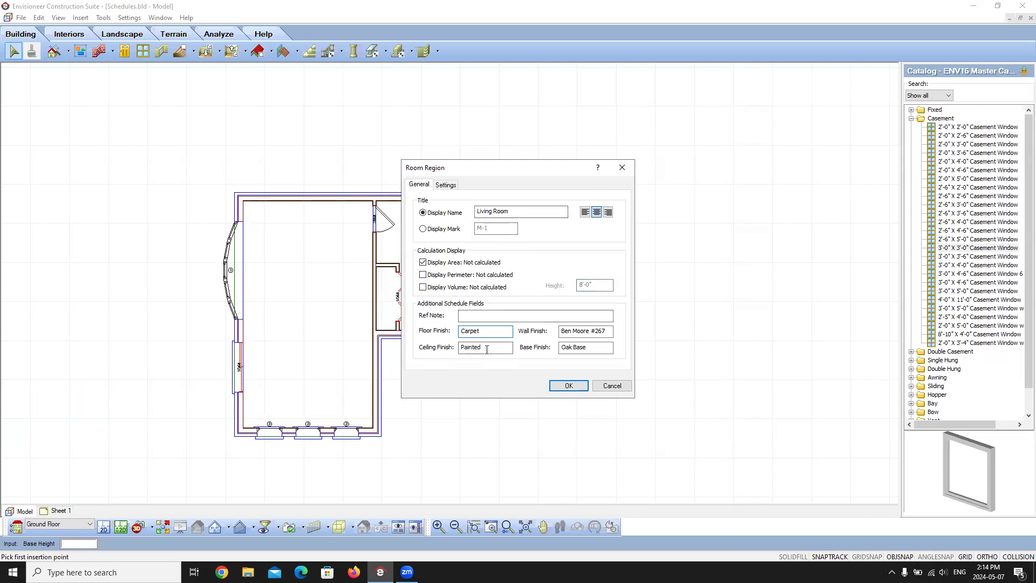
click(610, 332)
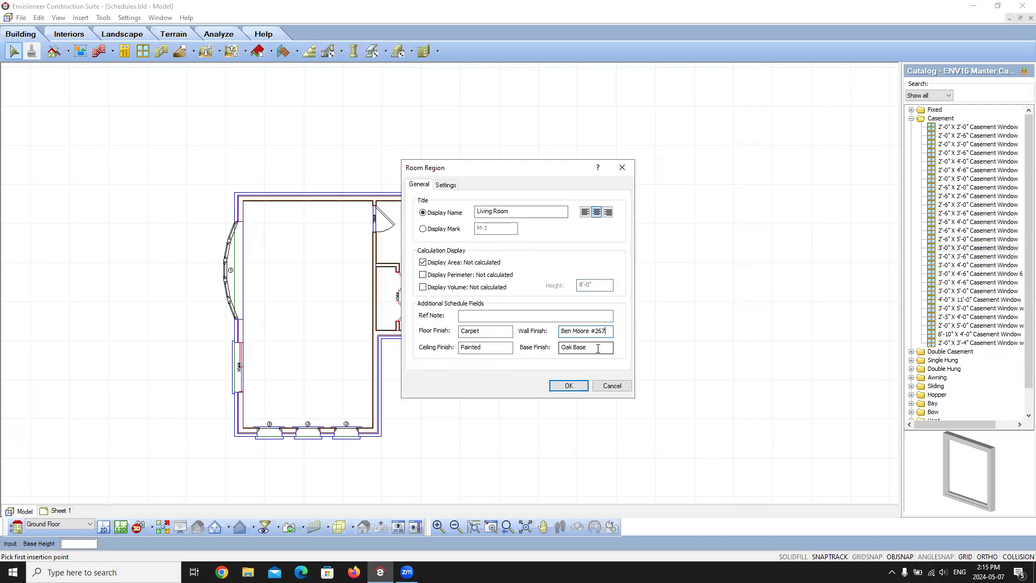
click(569, 386)
- Outline the region from the large room's lower-left inner corner, about 13'-4" along the bottom wall, and up the right wall to the exterior wall's step
scroll(243, 429, up, 3)
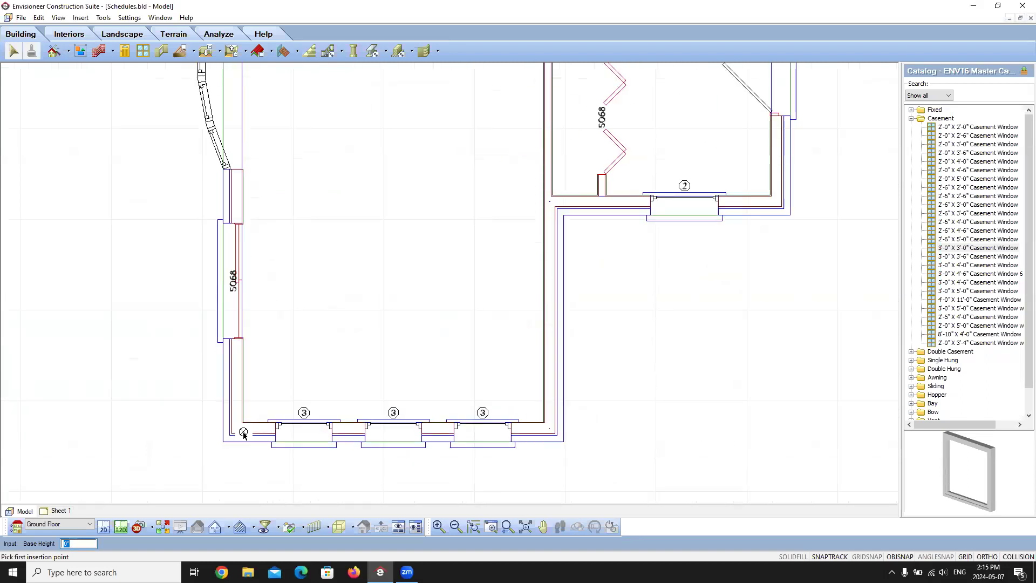
scroll(243, 432, up, 4)
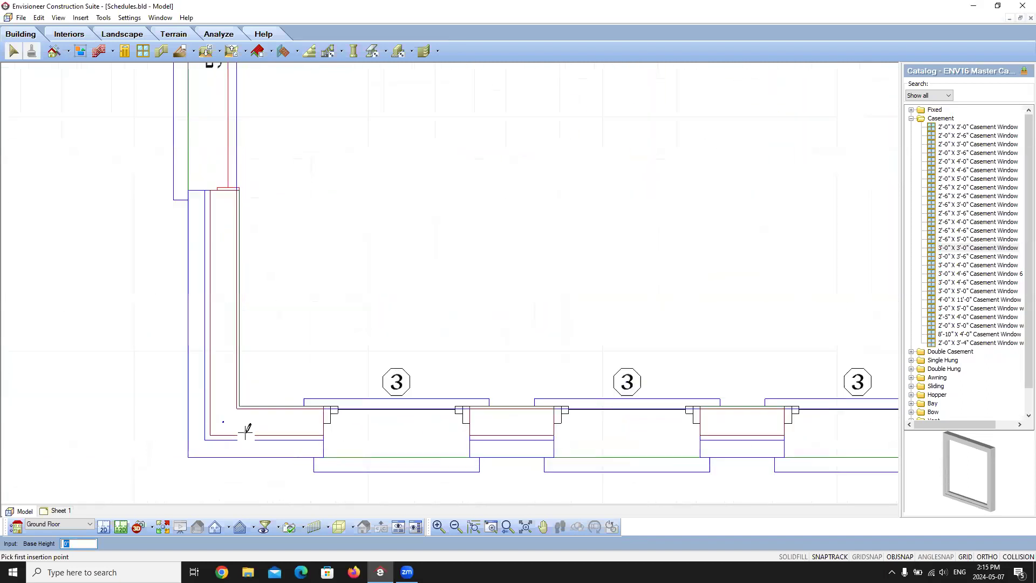
click(234, 401)
scroll(167, 426, down, 5)
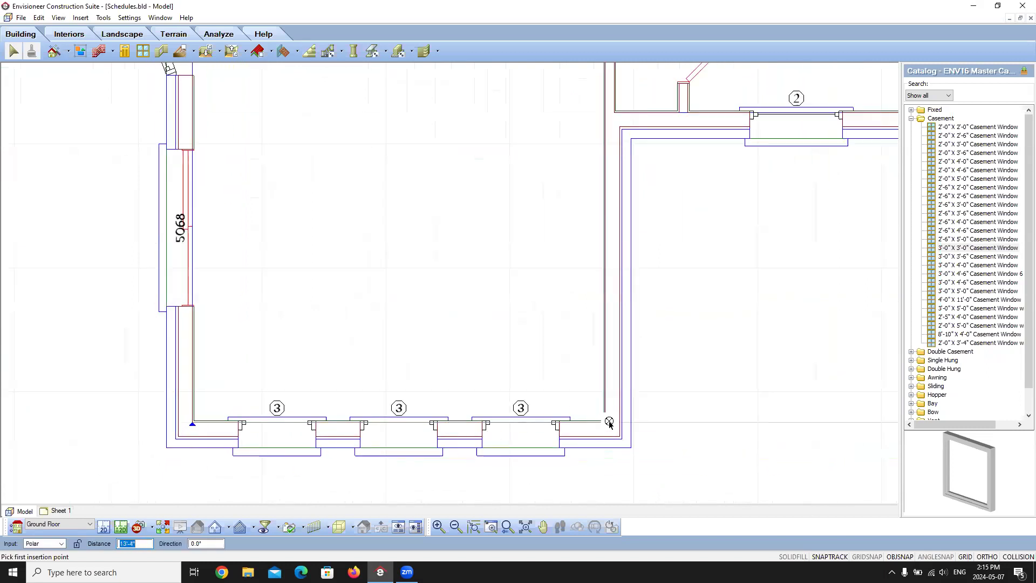
click(605, 421)
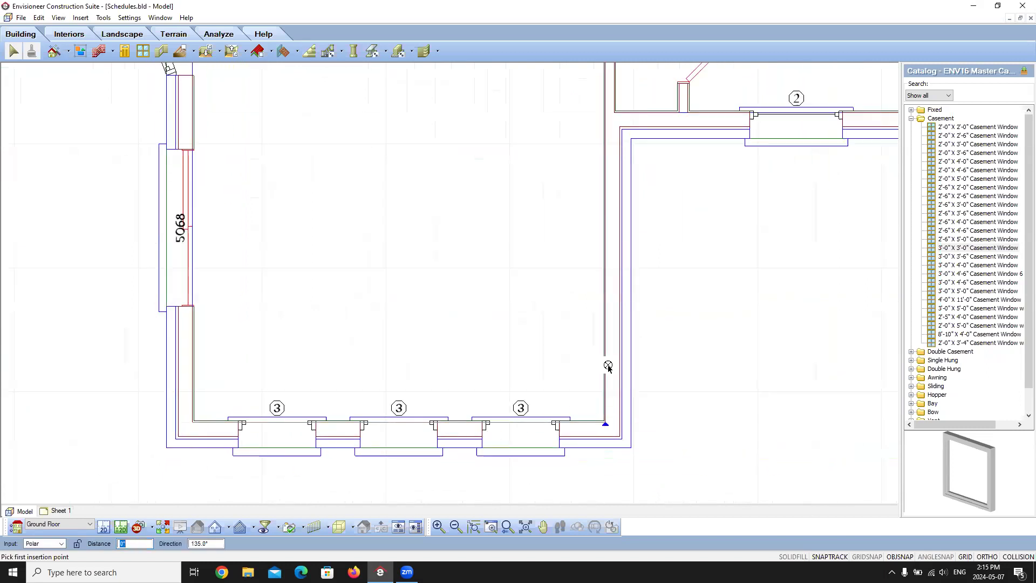
click(605, 116)
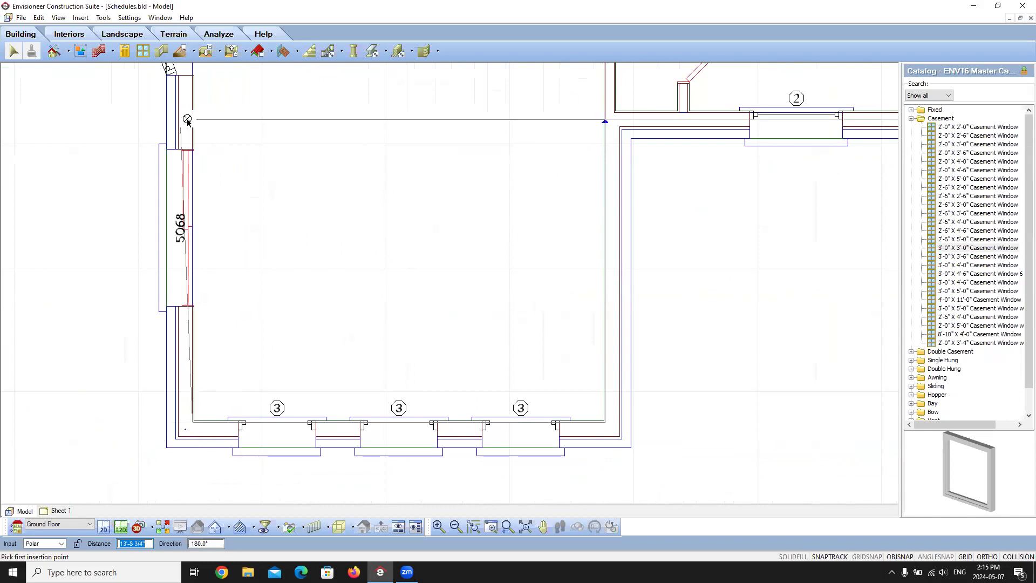
- Carry the region outline horizontally to the left wall between the bow window and the sliding door, and finish the Living Room region
scroll(190, 119, up, 5)
scroll(208, 130, down, 3)
scroll(242, 402, down, 3)
scroll(219, 460, down, 3)
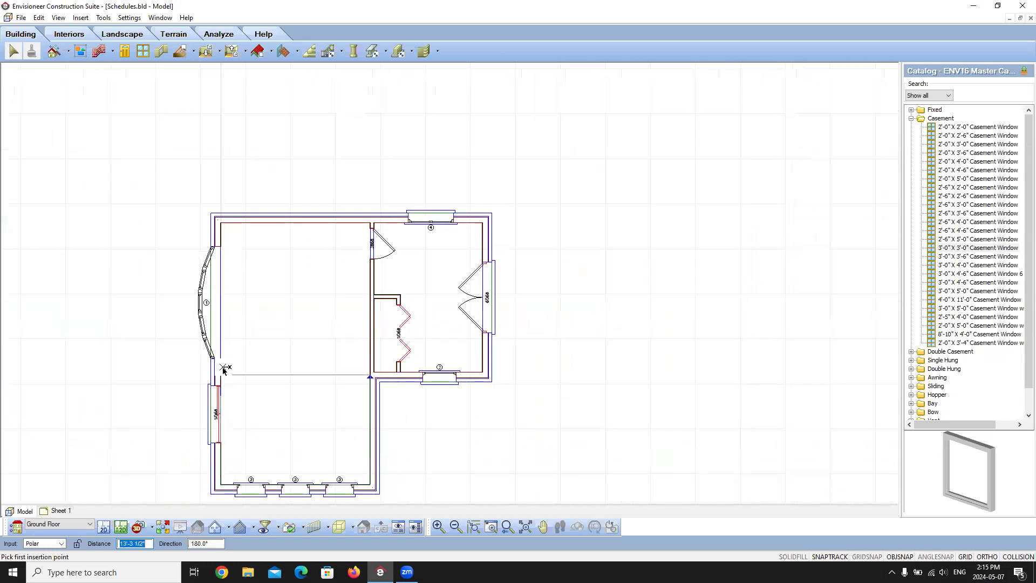
scroll(227, 403, up, 3)
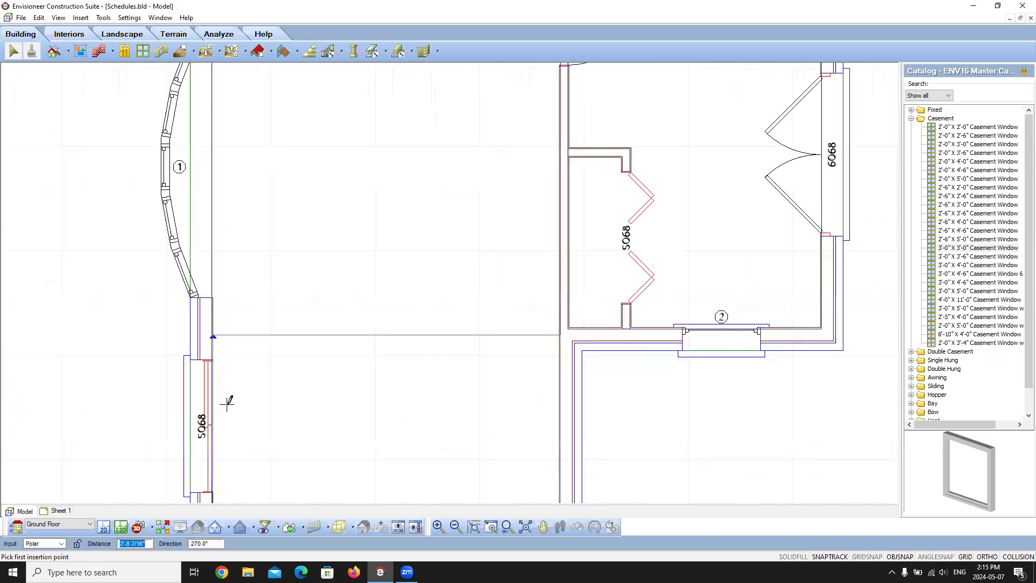
scroll(224, 372, up, 3)
right_click(227, 330)
click(253, 338)
scroll(213, 318, down, 5)
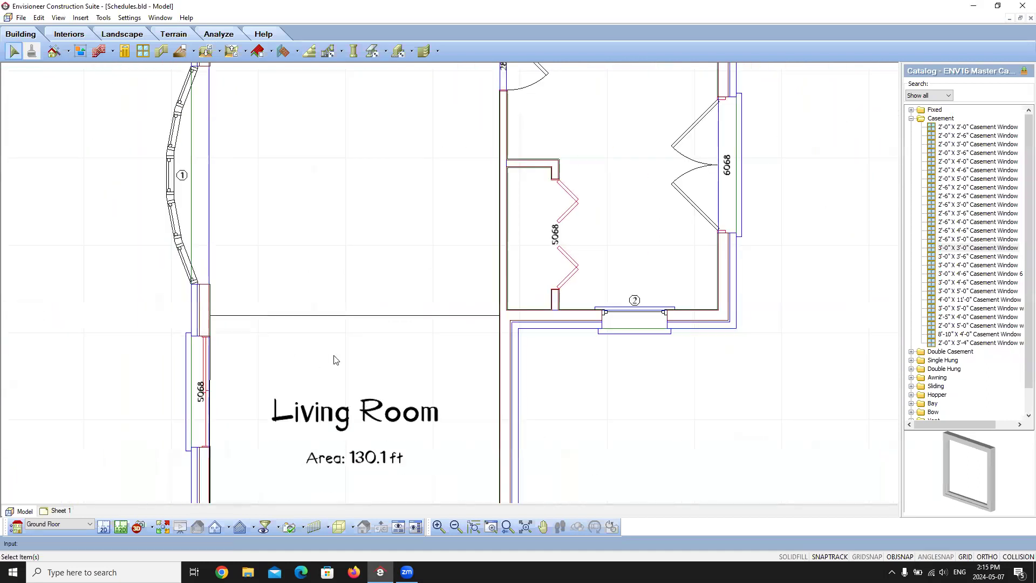
scroll(335, 360, down, 2)
scroll(337, 415, up, 3)
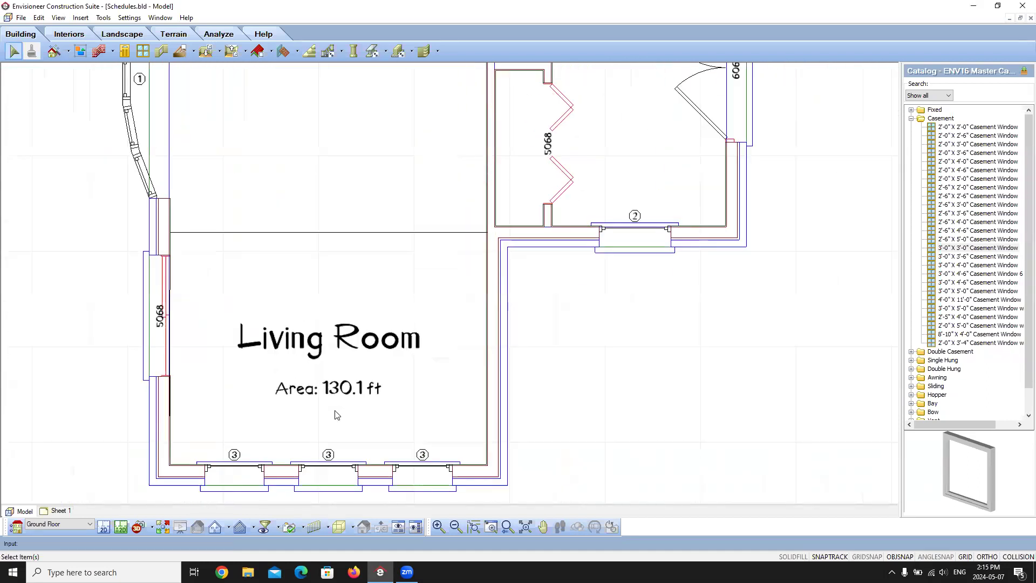
- Check the appearance settings of the Living Room region, including its solid blue fill
double_click(303, 339)
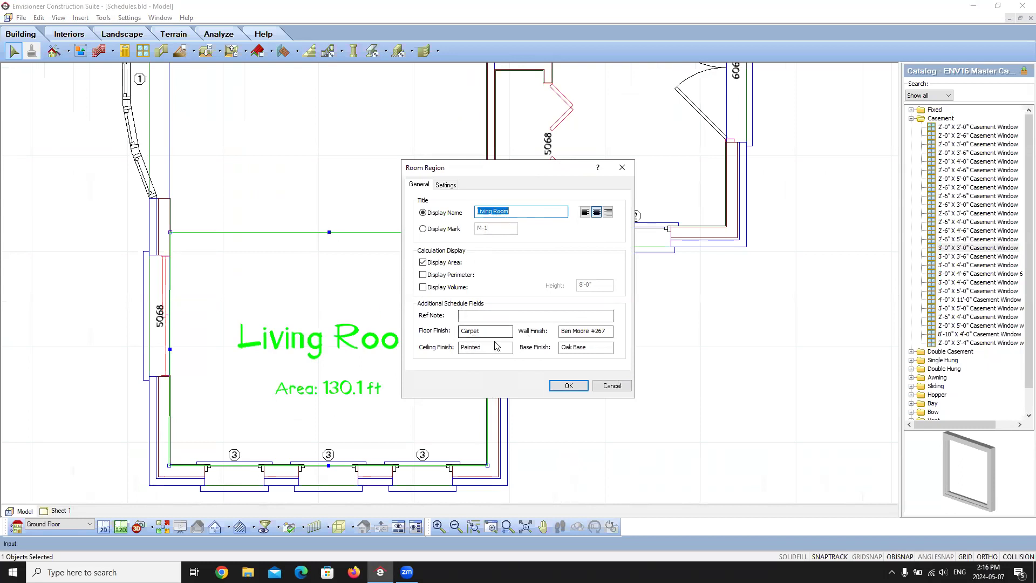
click(444, 186)
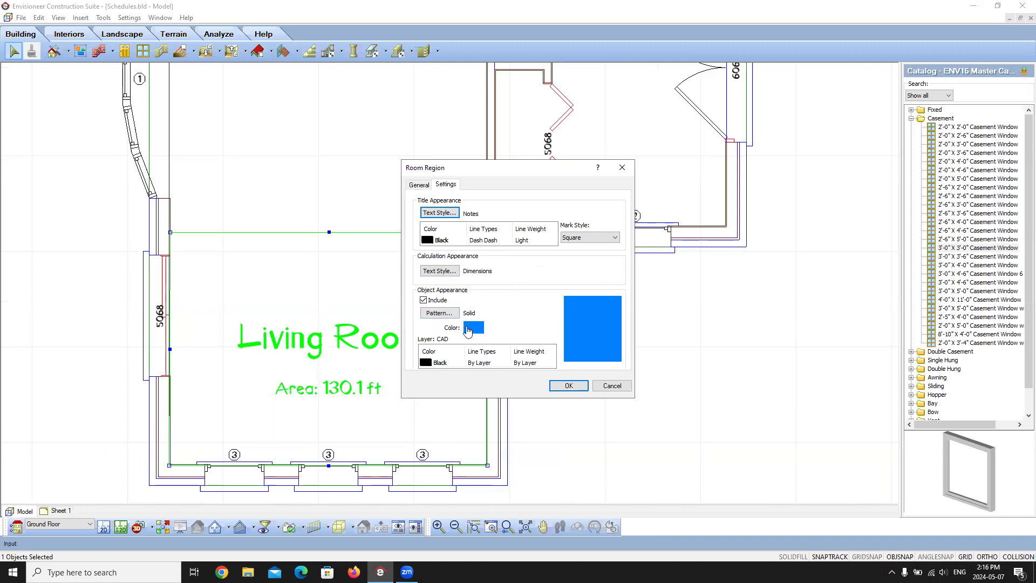
click(563, 387)
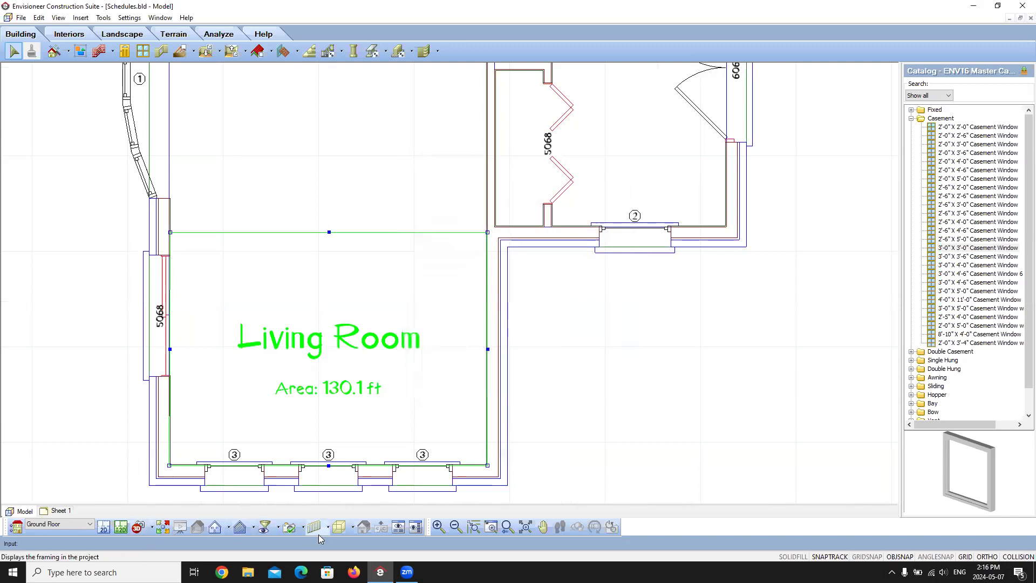
- Display the plan in Patterned view and deselect the Living Room region to inspect its fill
click(353, 527)
click(354, 516)
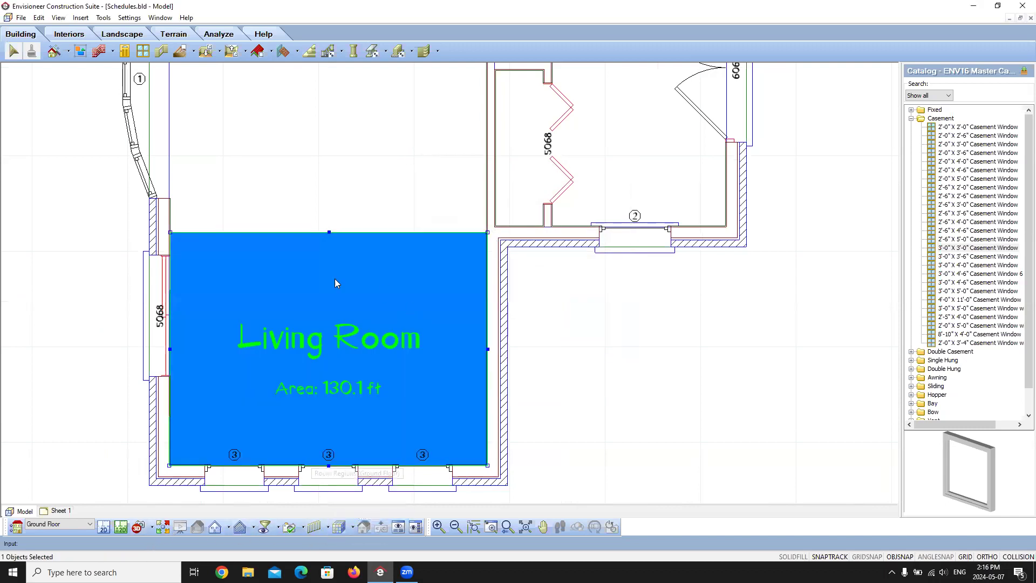
click(564, 318)
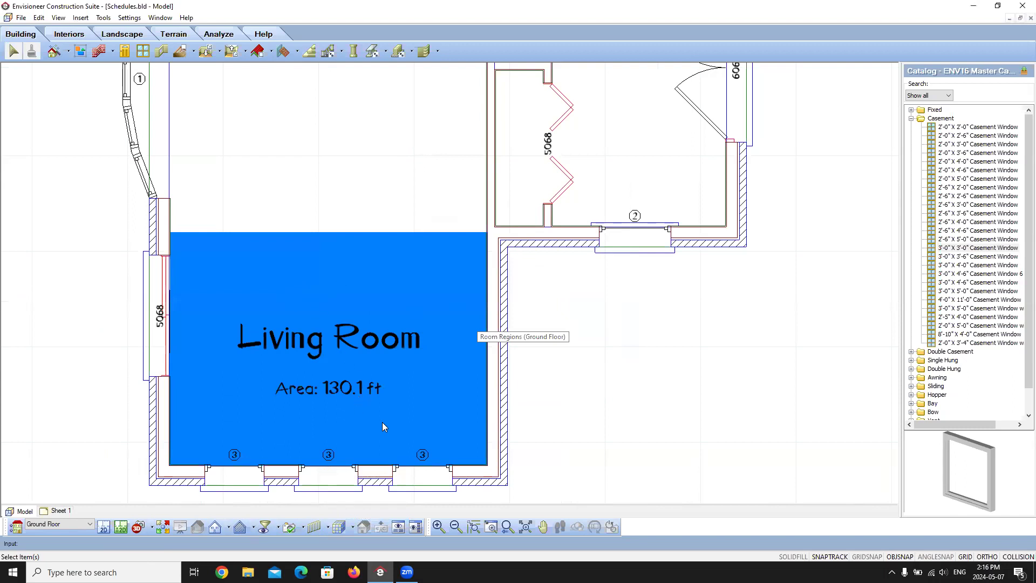
- Try the Hidden Line view on the plan and return the display to Wireframe
click(348, 527)
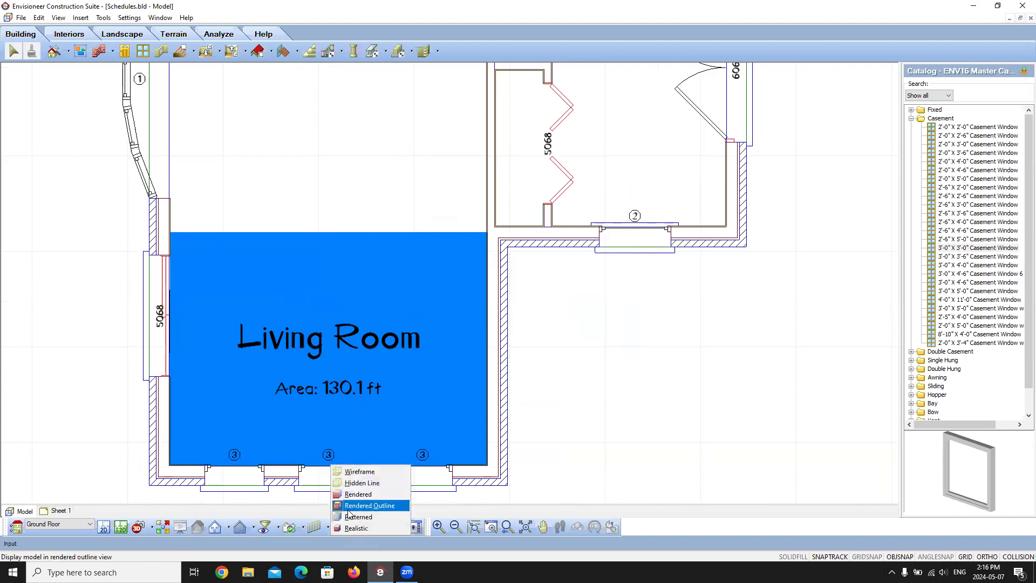
click(356, 483)
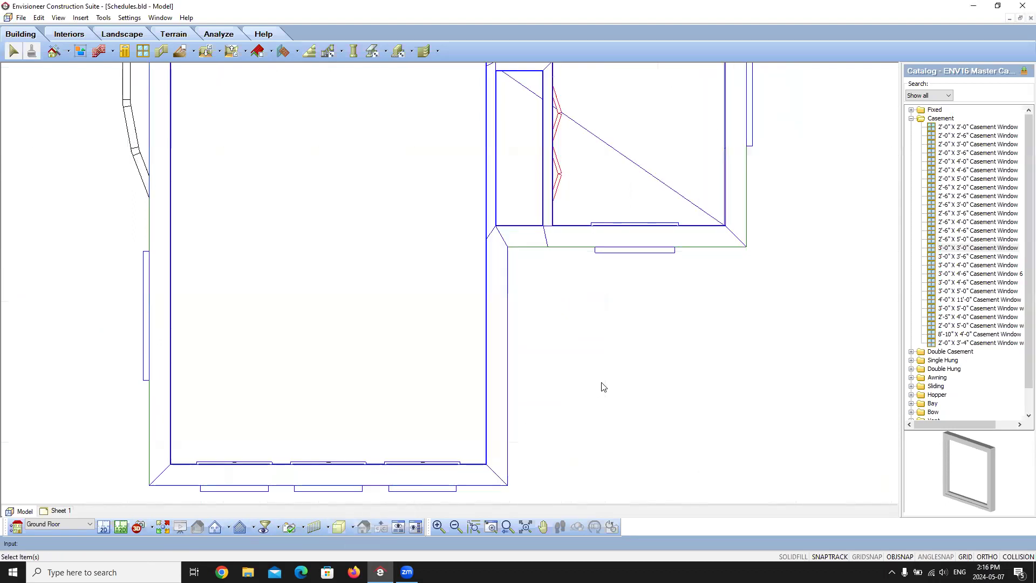
click(351, 528)
click(359, 471)
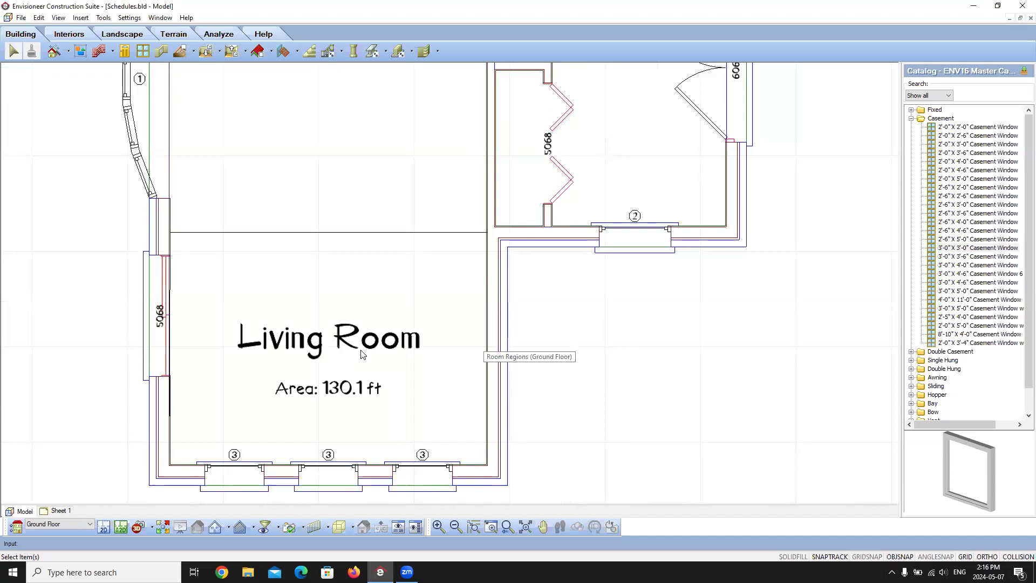
scroll(284, 353, down, 3)
scroll(323, 323, up, 3)
scroll(268, 396, down, 1)
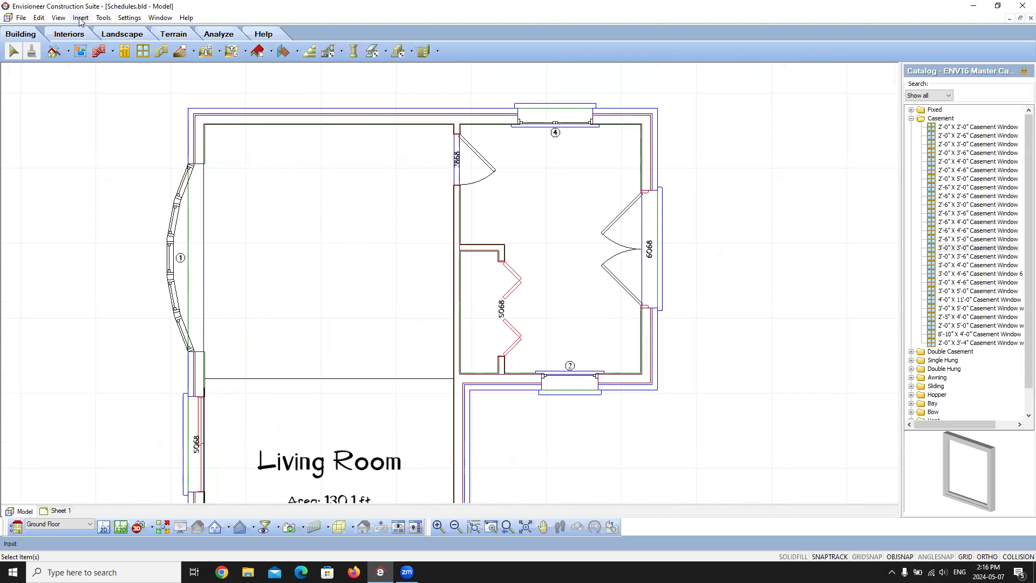
- Begin a room region by picking points, name it KITCHEN with mark M-2, and include its perimeter in the displayed calculations
click(104, 19)
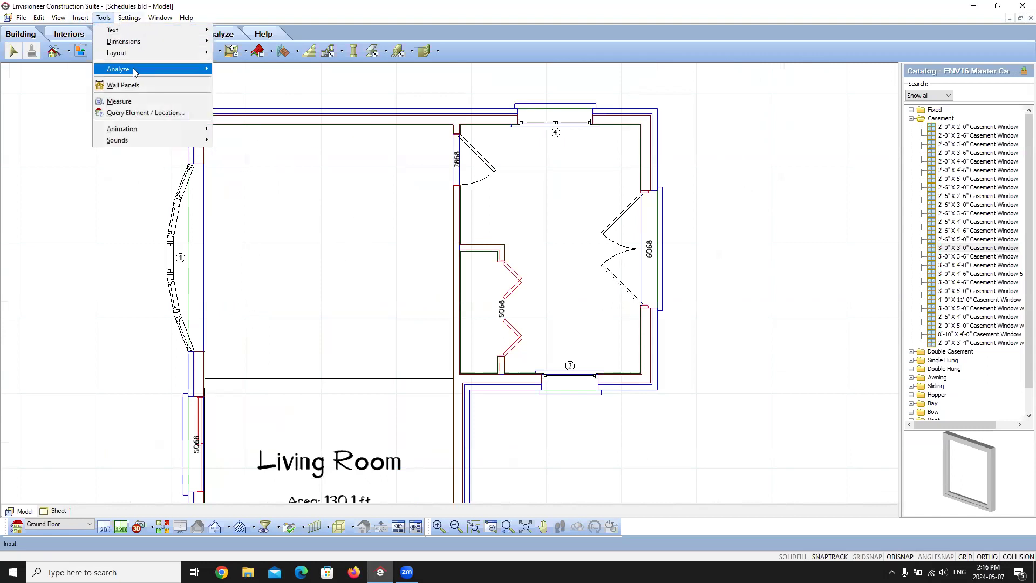
mouse_move(150, 69)
mouse_move(259, 166)
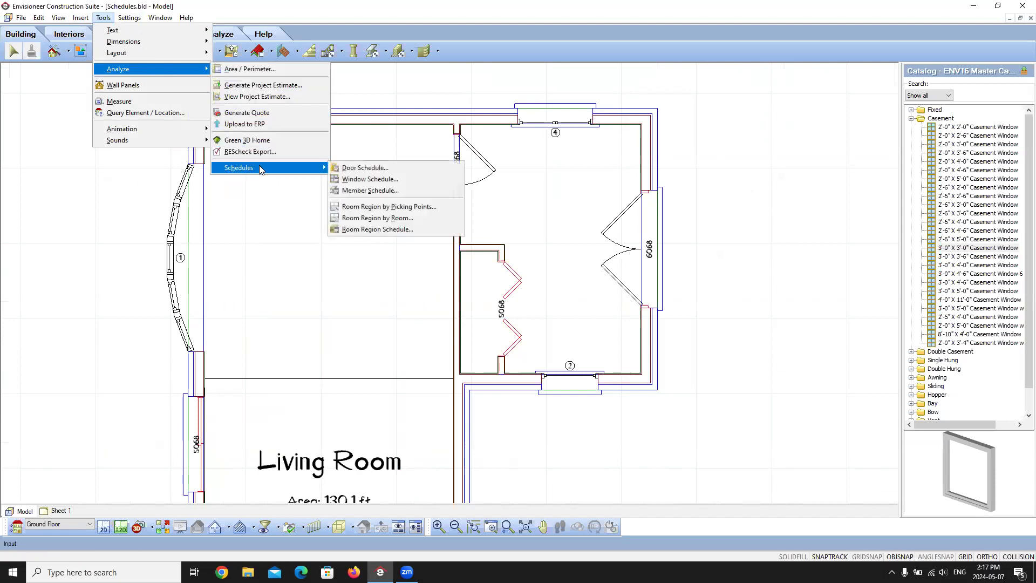
click(369, 206)
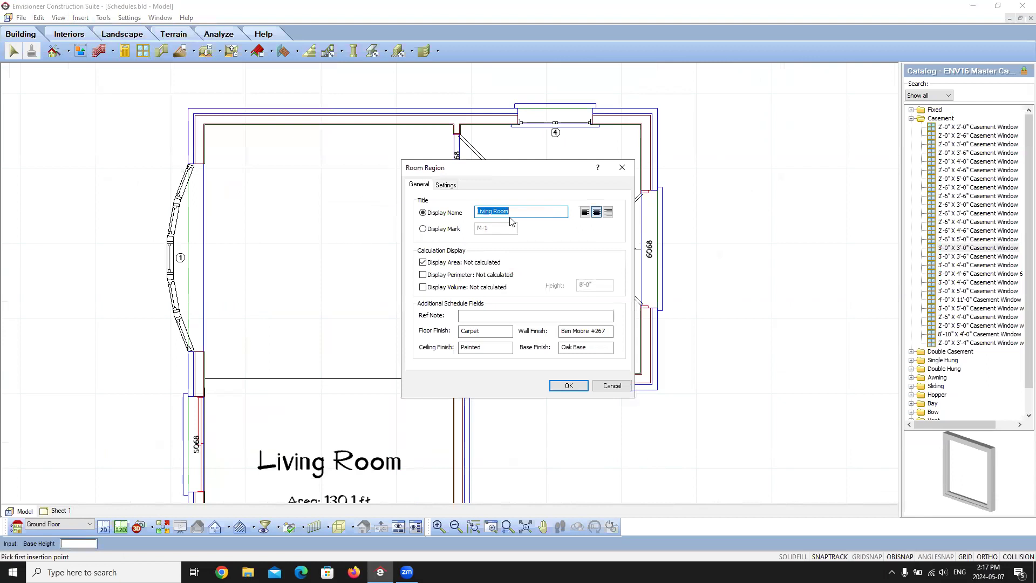
text(K)
key(BackSpace)
click(423, 229)
click(492, 230)
click(426, 213)
click(507, 212)
click(423, 275)
- Set the KITCHEN region's floor finish to Tile and review its wall and base finishes
key(Tab)
text(H)
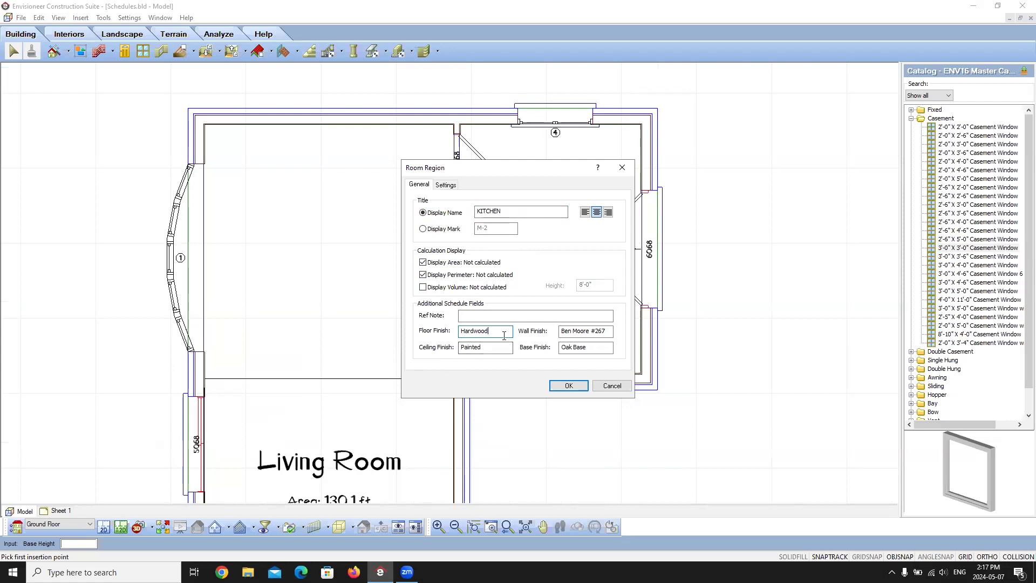
drag(502, 331, 411, 344)
text(Tile)
key(Tab)
click(606, 333)
click(593, 346)
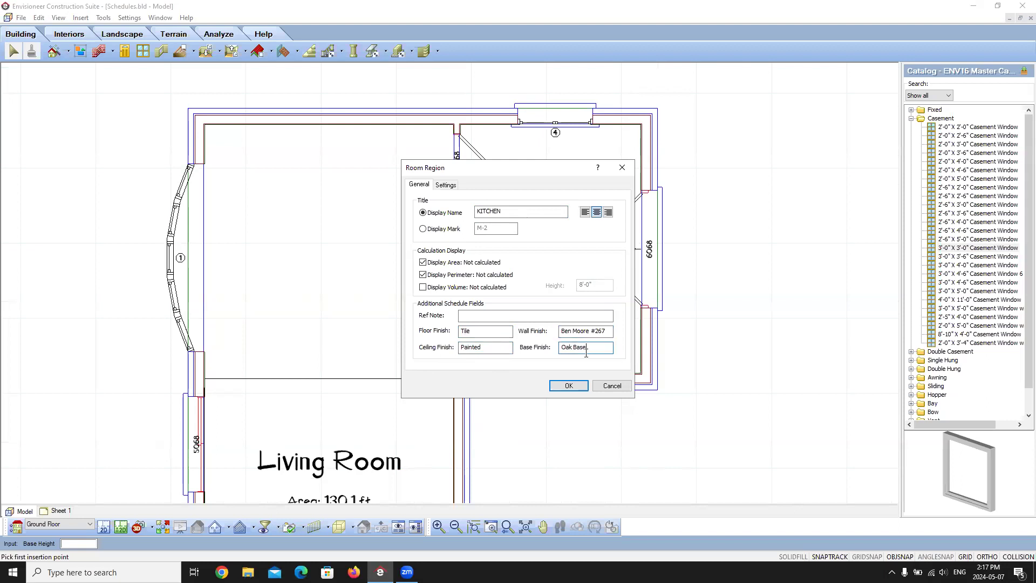
- Change the KITCHEN region's solid fill color to orange and accept the region settings
click(446, 185)
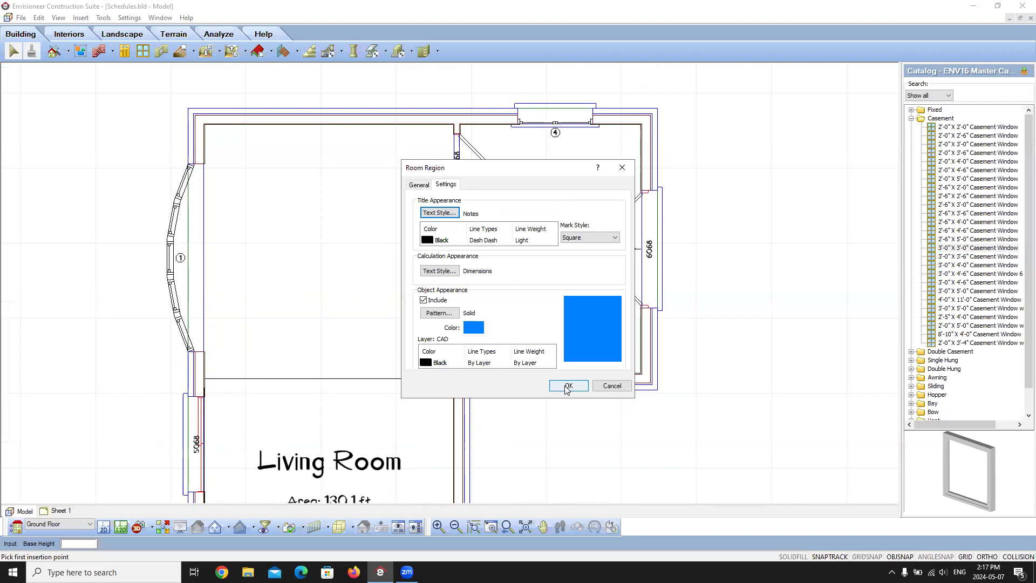
click(476, 330)
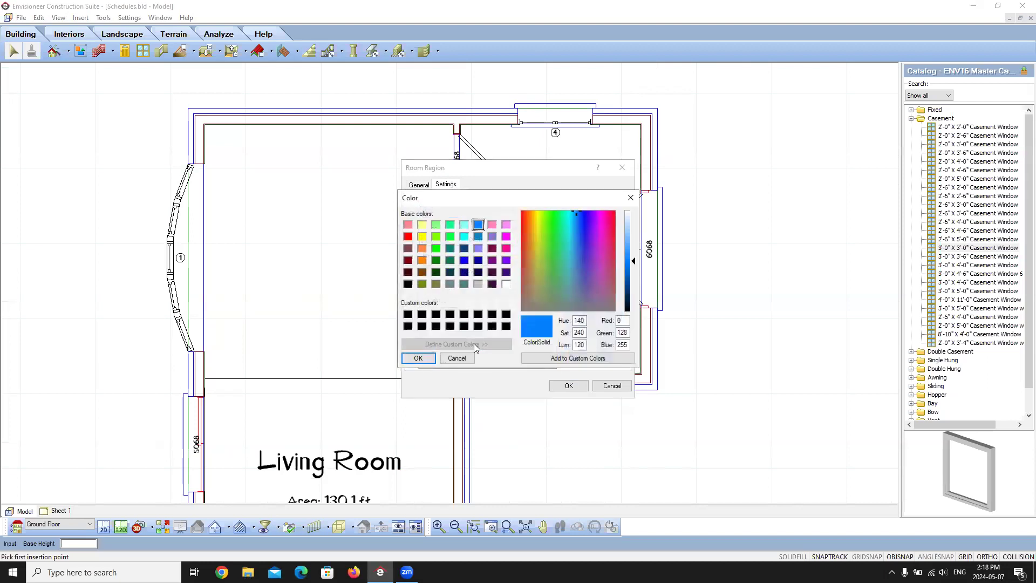
click(421, 259)
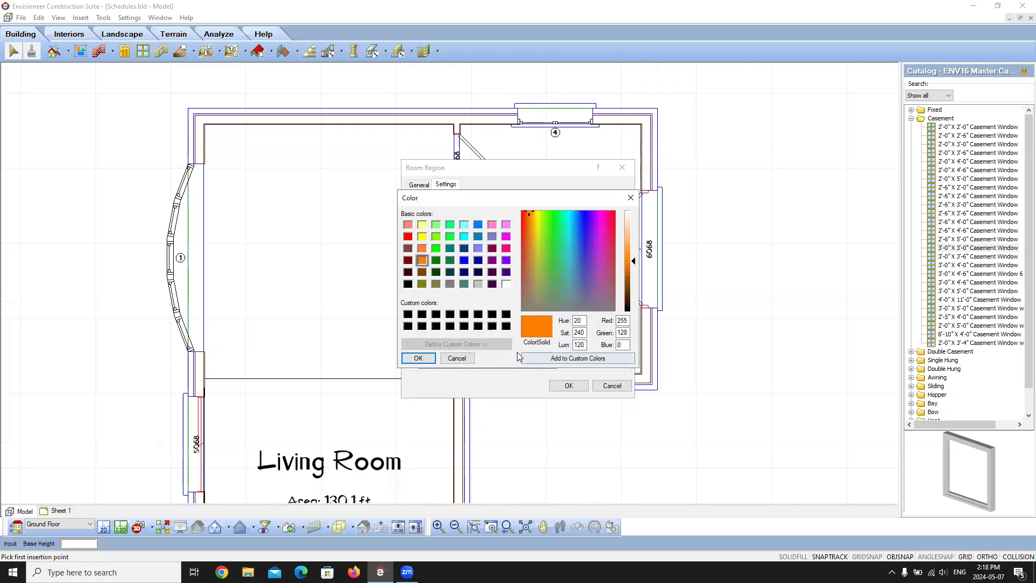
click(418, 357)
click(559, 385)
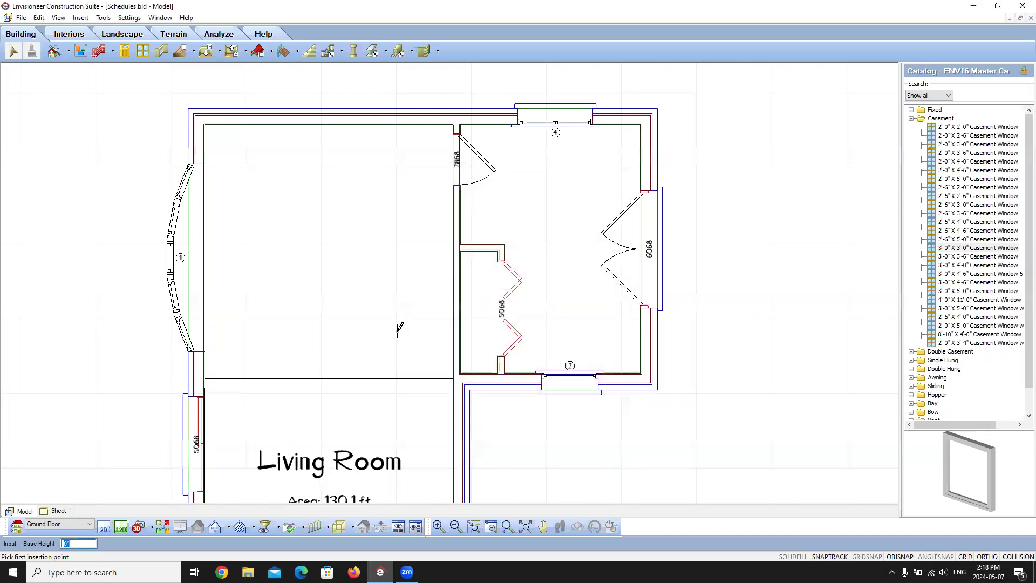
- Outline the KITCHEN region through the four inside corners of the room above the Living Room and finish it
click(204, 126)
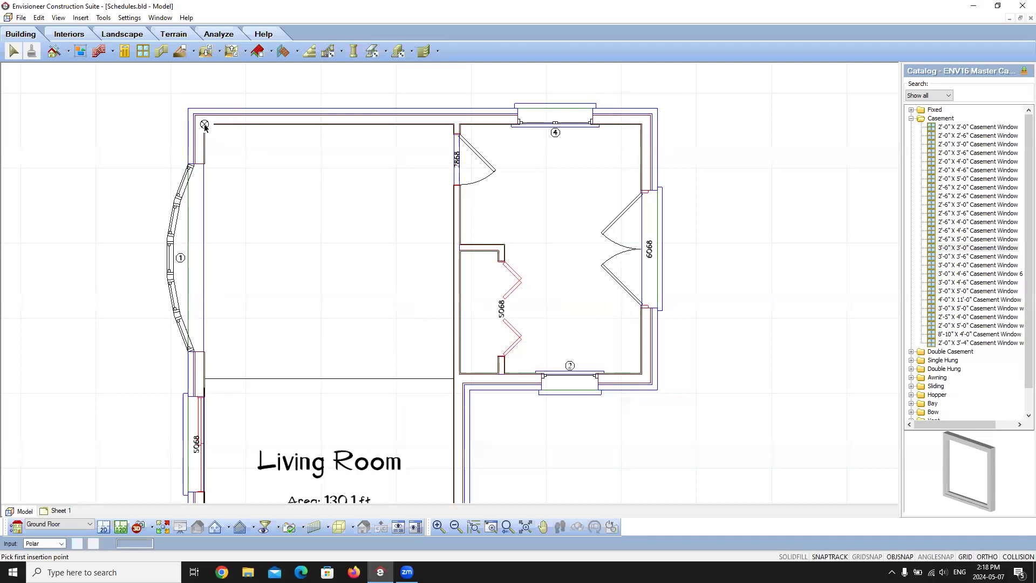
click(453, 125)
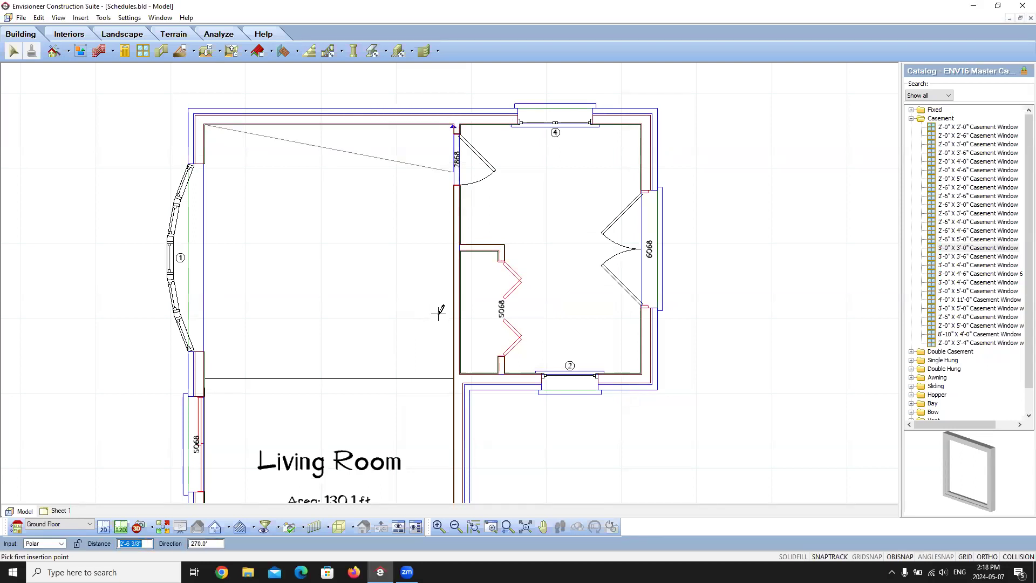
click(453, 378)
click(204, 379)
right_click(255, 331)
click(280, 338)
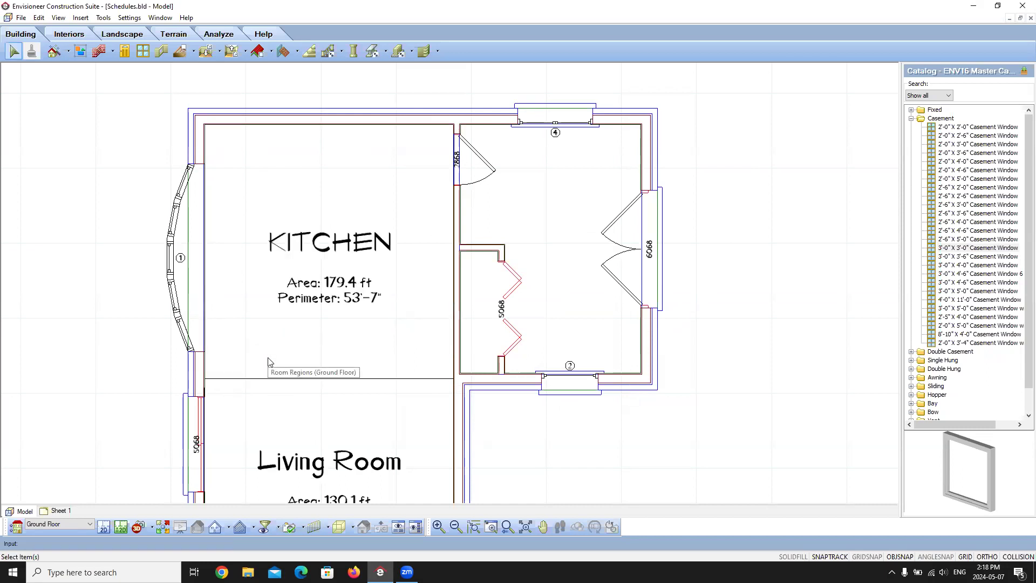
- Check the KITCHEN and Living Room fills in Patterned view, then return the plan to Wireframe
scroll(317, 240, down, 2)
scroll(336, 249, up, 1)
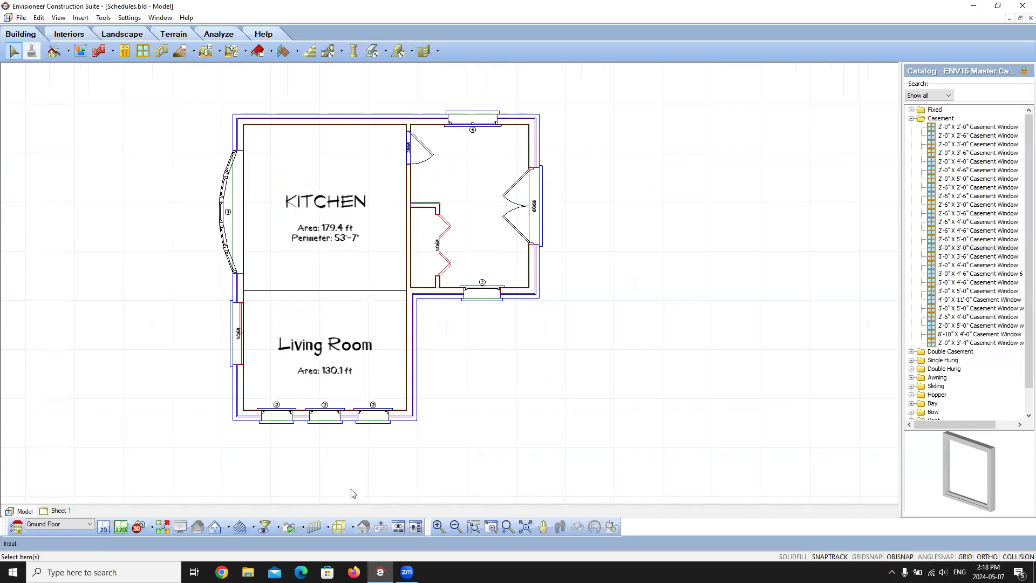
click(351, 528)
click(358, 519)
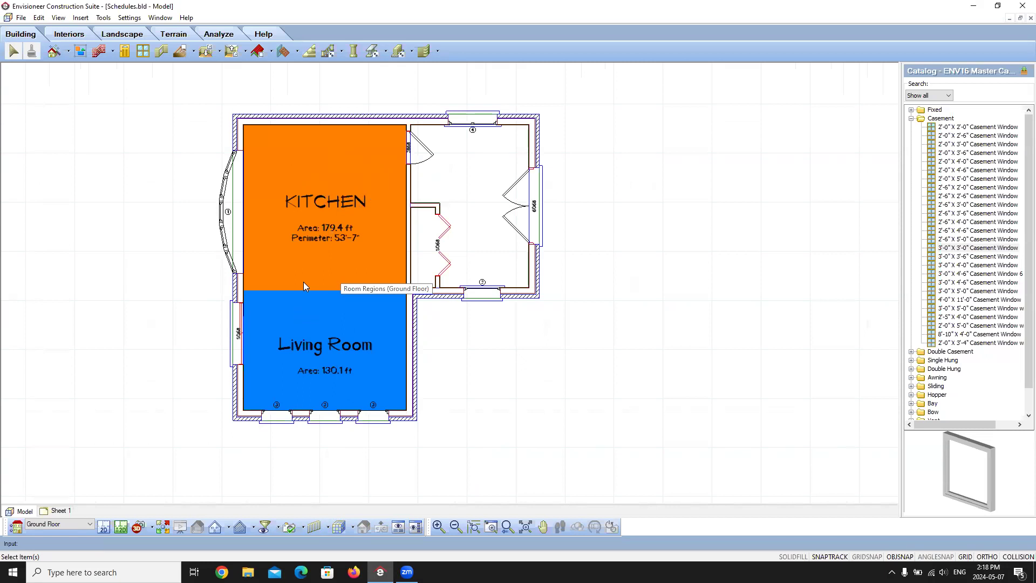
click(326, 529)
click(351, 470)
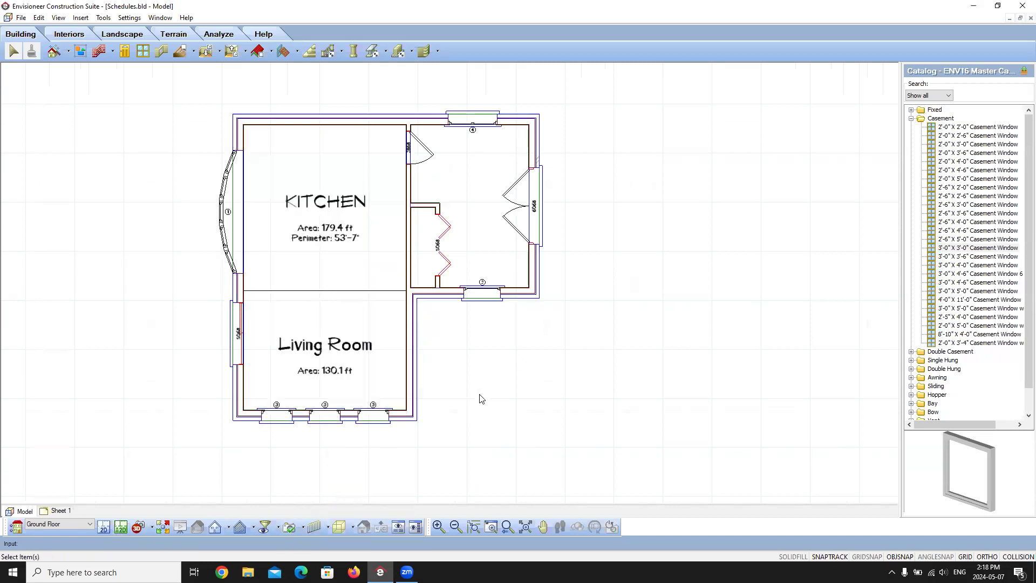
- Begin another room region by picking points, name it FOYER with mark M-3, and turn off its perimeter display
scroll(302, 402, down, 4)
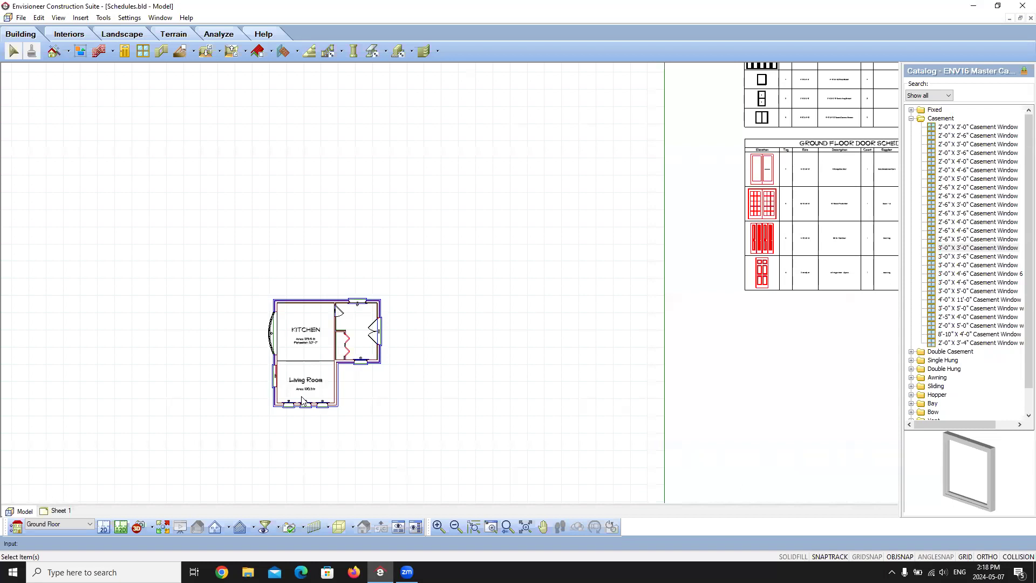
scroll(340, 348, up, 5)
scroll(347, 339, up, 1)
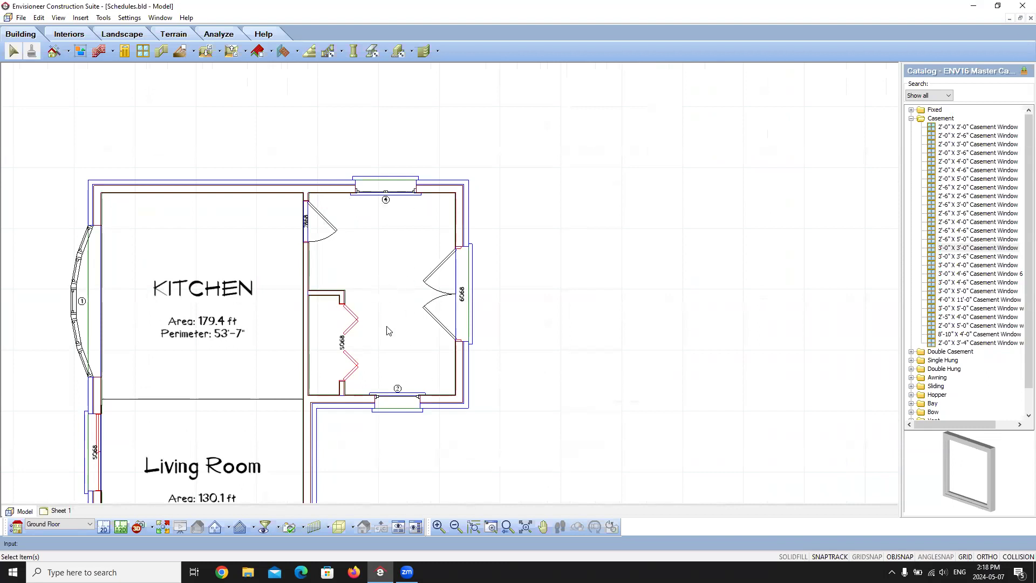
click(106, 18)
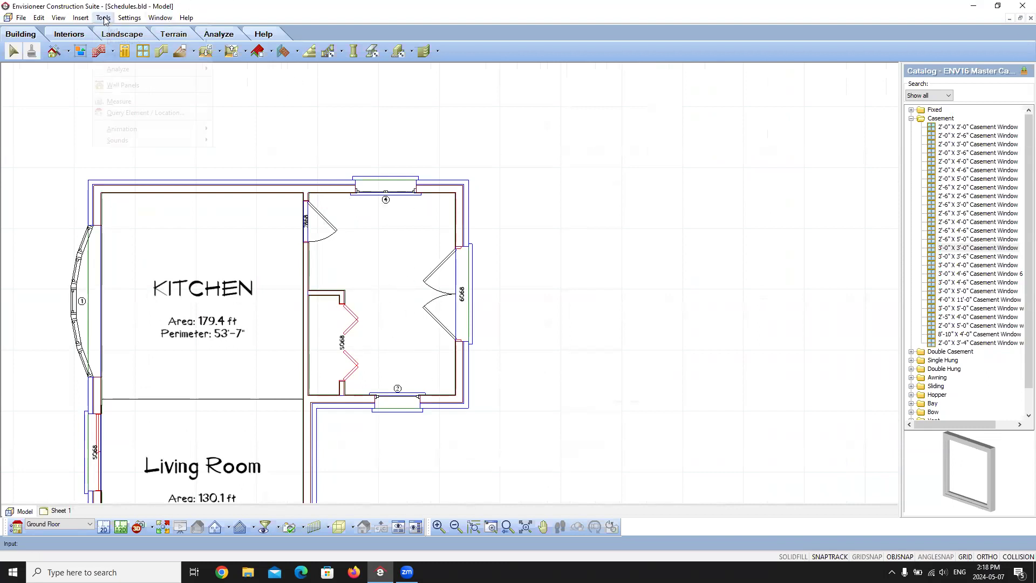
mouse_move(122, 71)
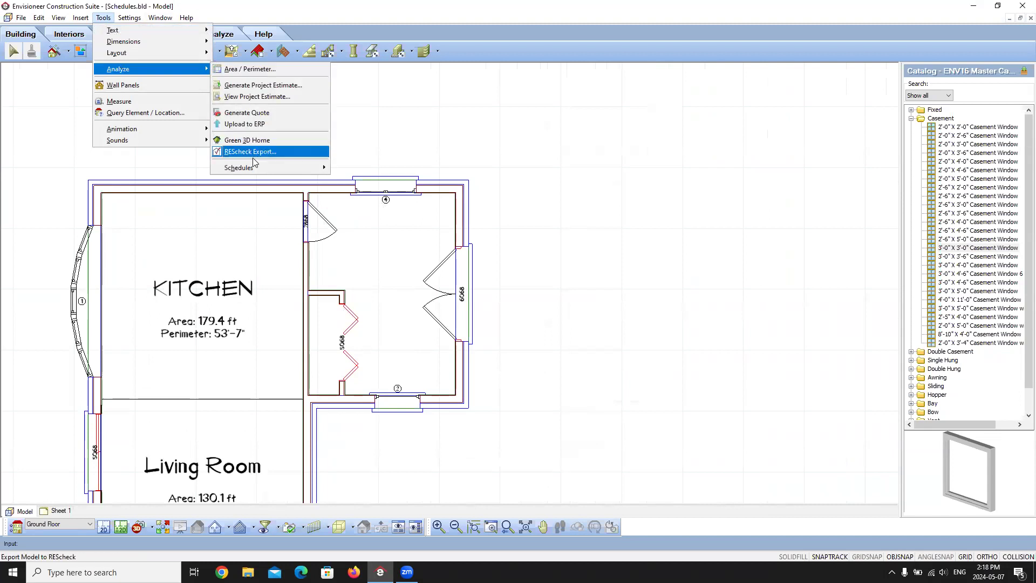
mouse_move(263, 172)
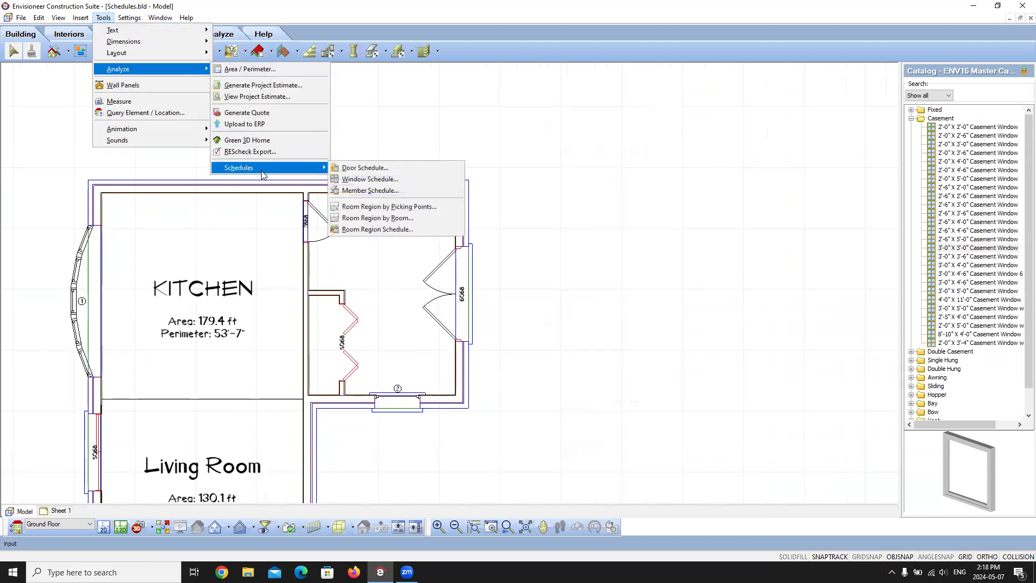
click(380, 209)
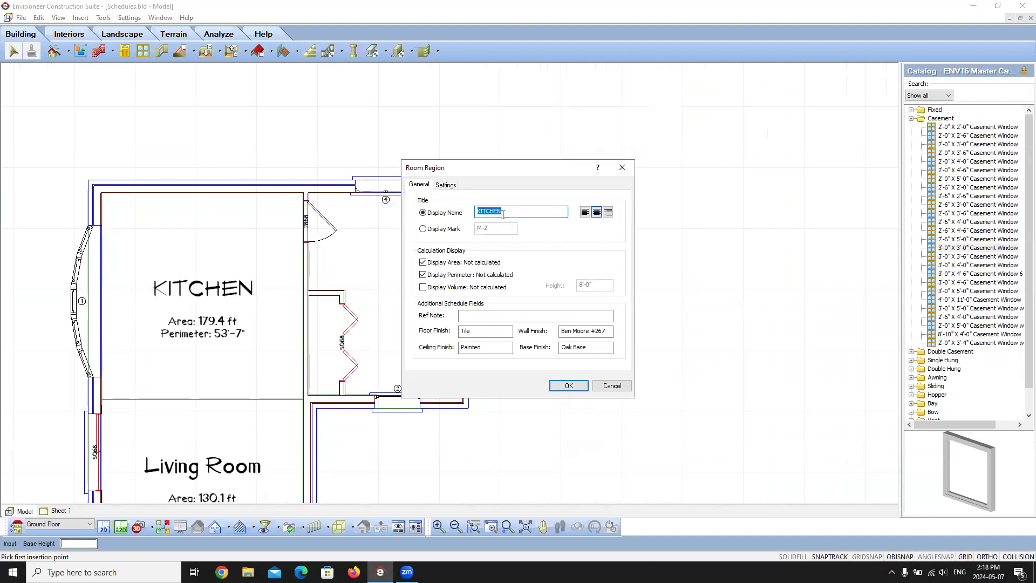
text(F)
click(423, 229)
click(496, 227)
text(3)
click(422, 213)
click(425, 274)
- Set the FOYER region's floor finish to Hardwood and accept the region settings
key(Tab)
key(Tab)
key(Tab)
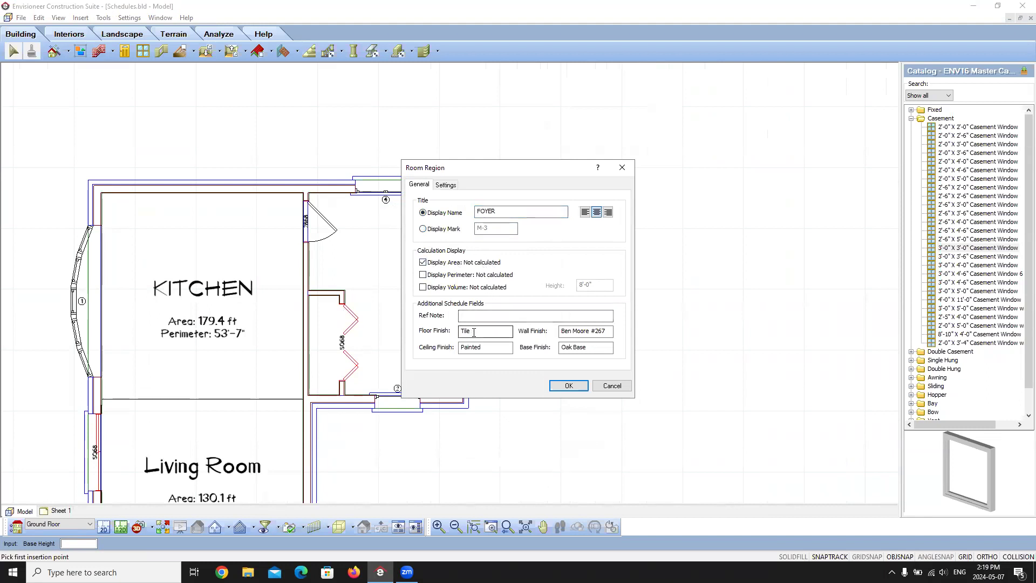
text(Hardowood)
key(Tab)
key(End)
click(564, 384)
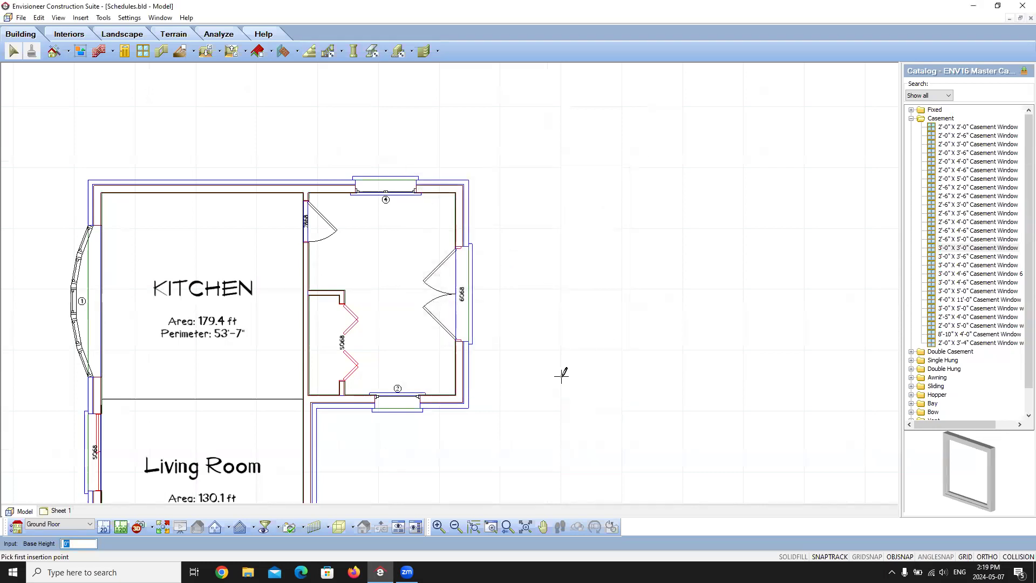
- Trace the FOYER region along the inside walls of the room with the double doors, going around the closet, and finish it
click(307, 193)
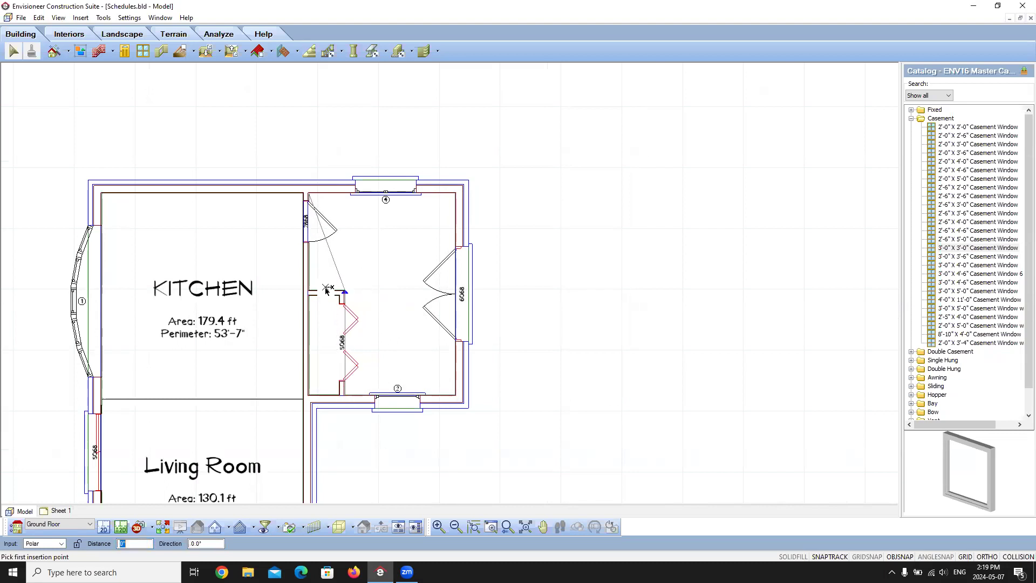
click(312, 293)
right_click(341, 260)
click(367, 268)
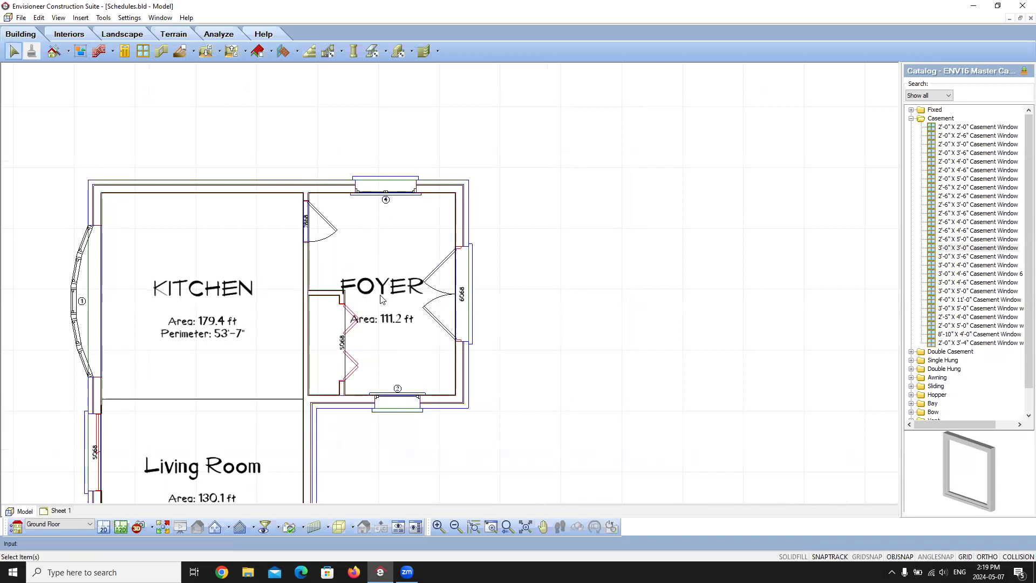
- Change the FOYER region's solid fill color to pink
scroll(506, 225, down, 2)
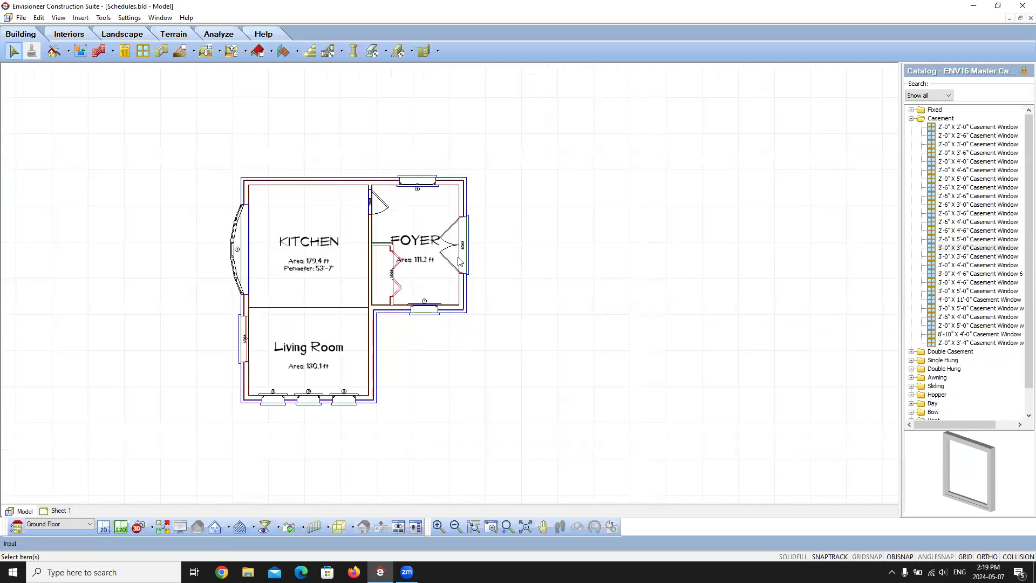
double_click(406, 242)
click(446, 184)
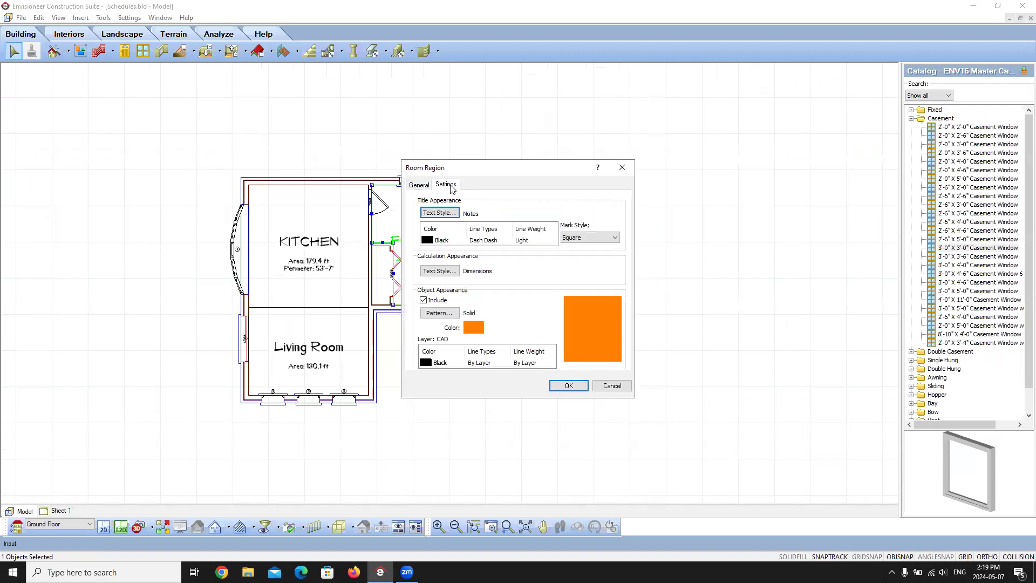
click(473, 327)
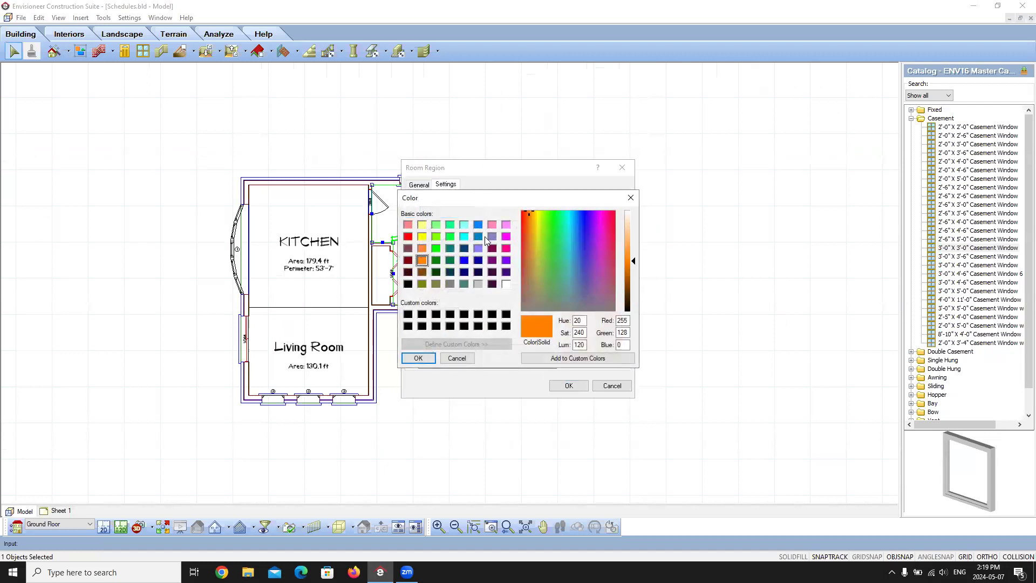
click(492, 224)
click(418, 358)
click(564, 386)
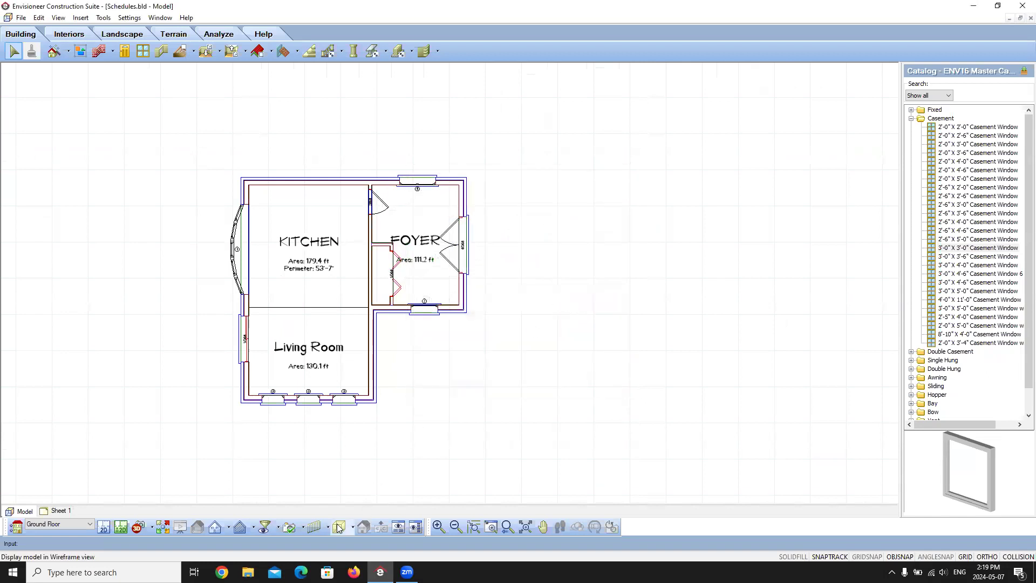
- Inspect the fills of all three room regions in Patterned view and restore the Wireframe display
click(351, 527)
click(356, 517)
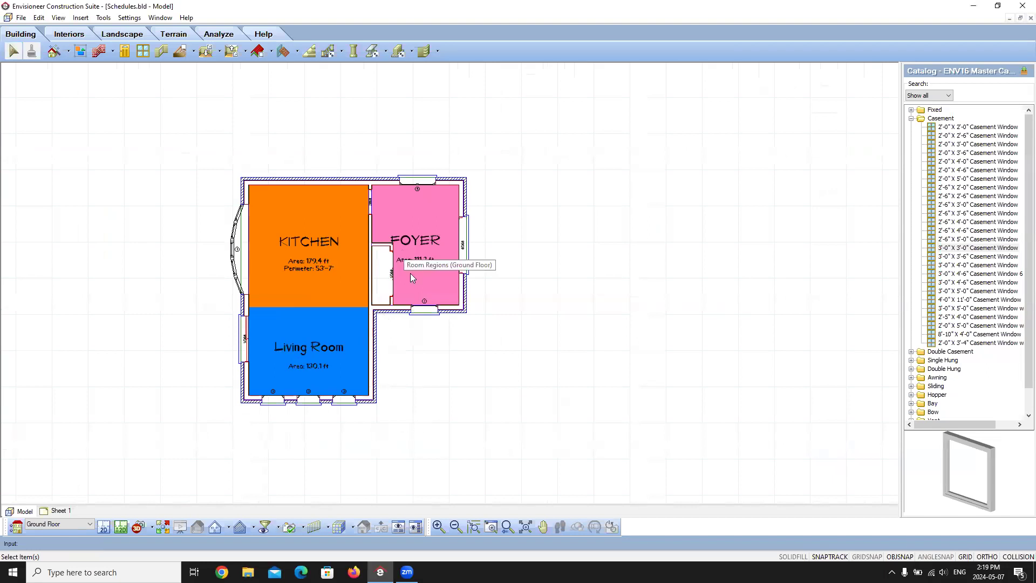
click(352, 527)
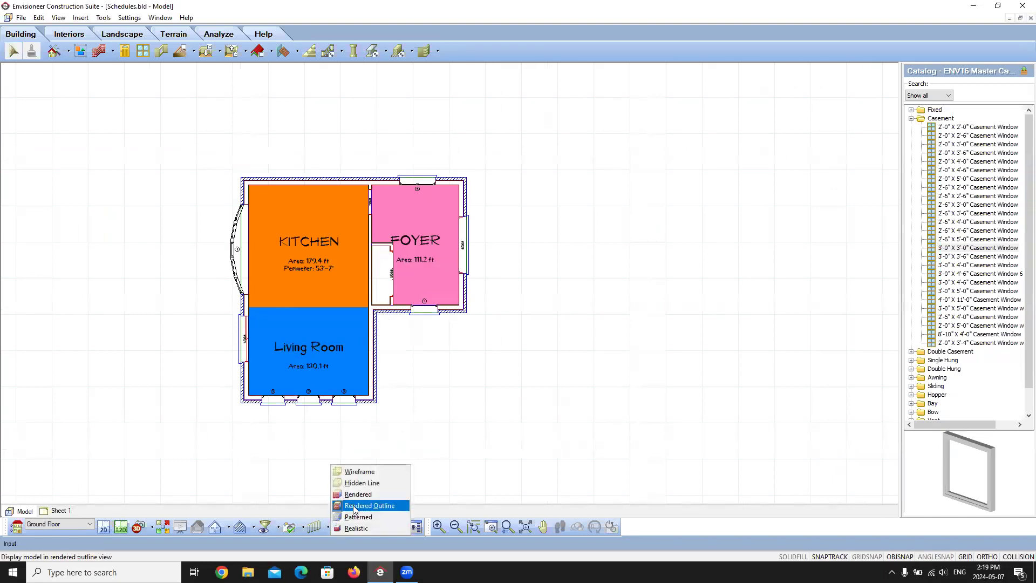
click(365, 471)
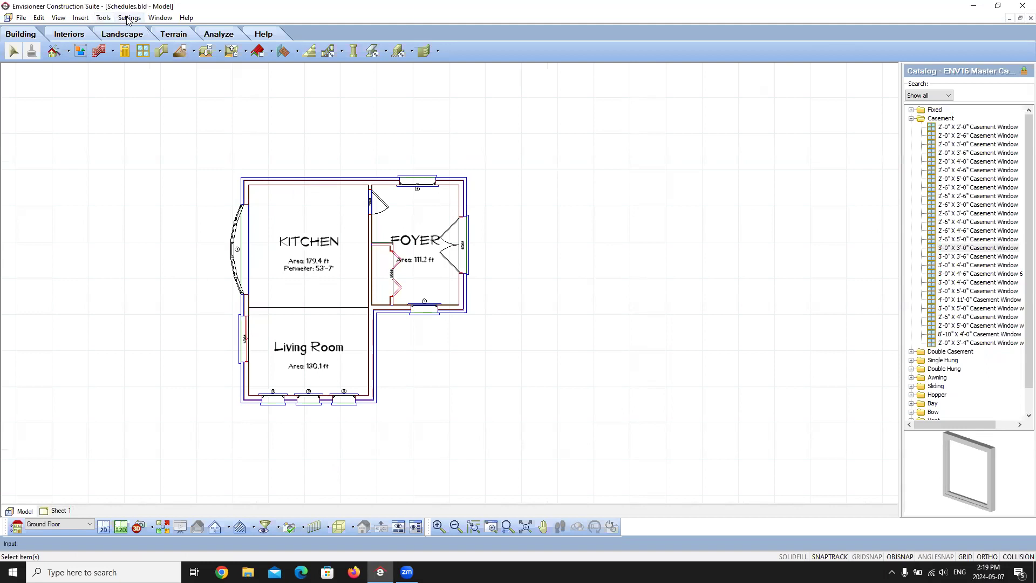
- Start a Room Region Schedule for the ground floor and title it GROUND FLOOR ROOM SCHEDULE
click(103, 18)
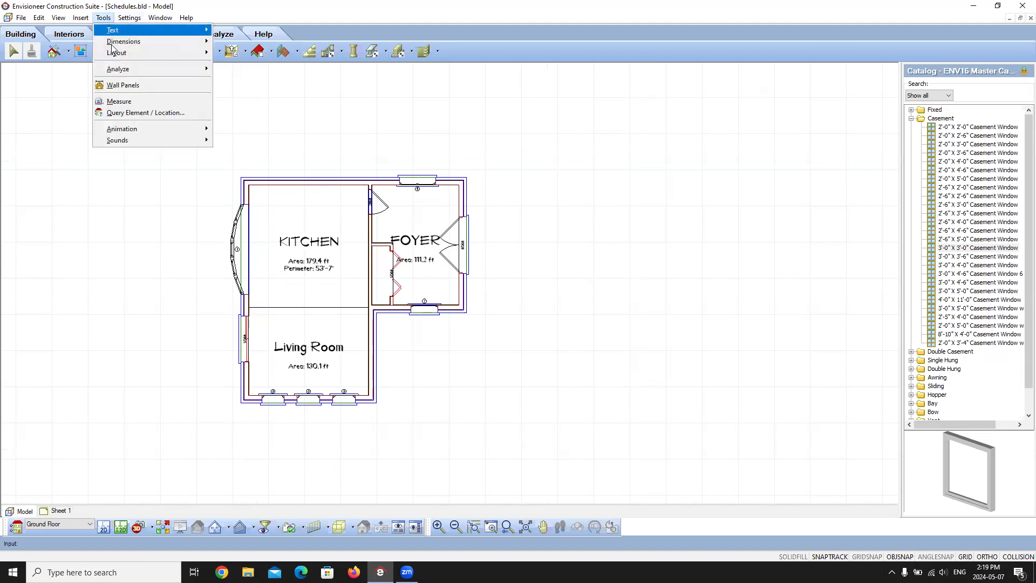
mouse_move(129, 69)
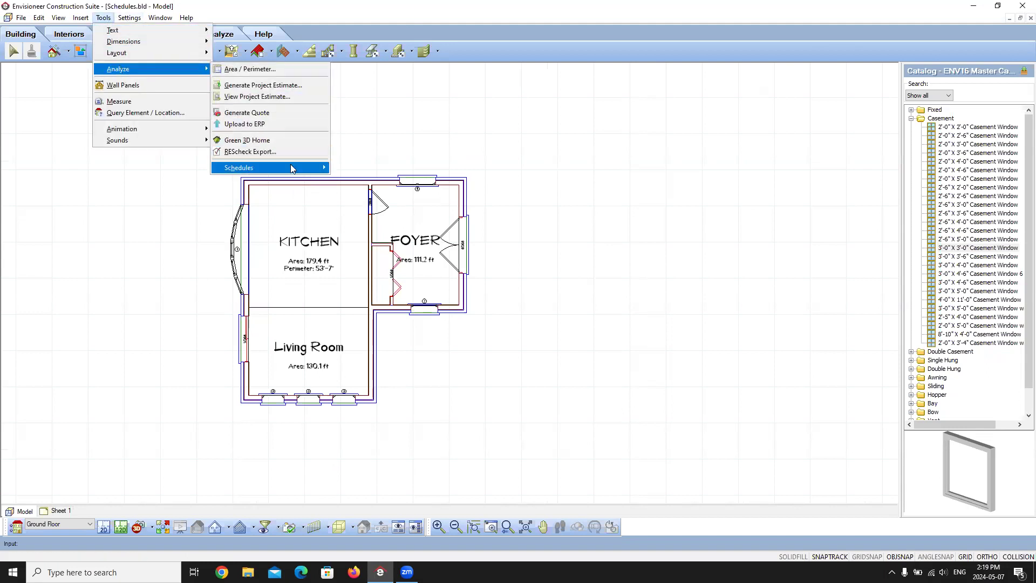
mouse_move(288, 169)
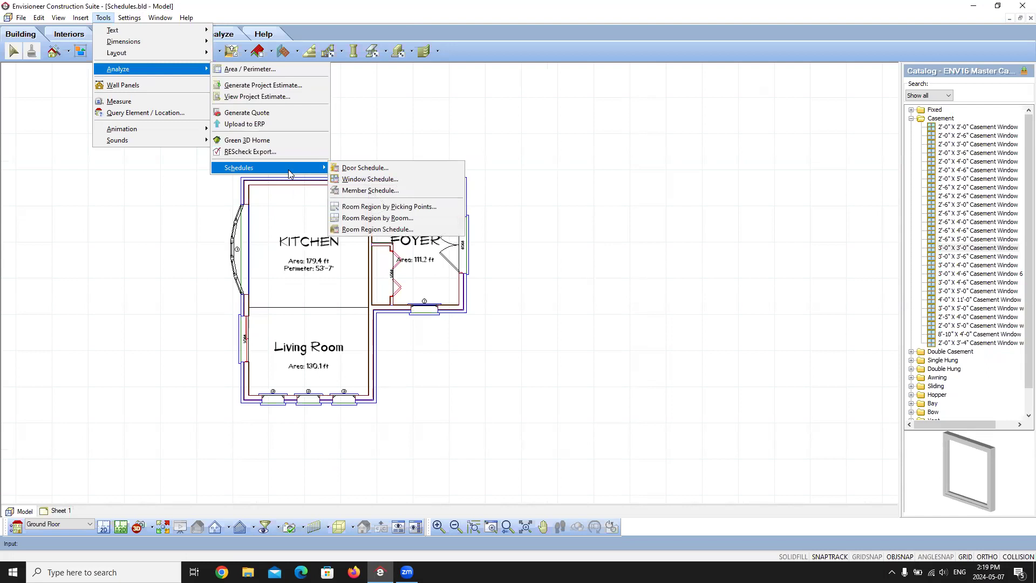
click(373, 230)
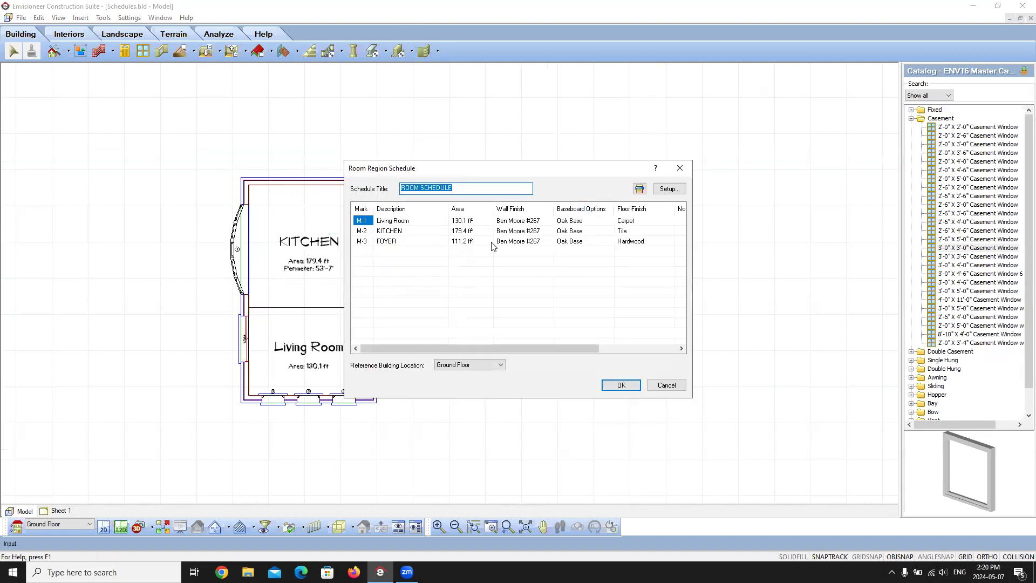
click(401, 188)
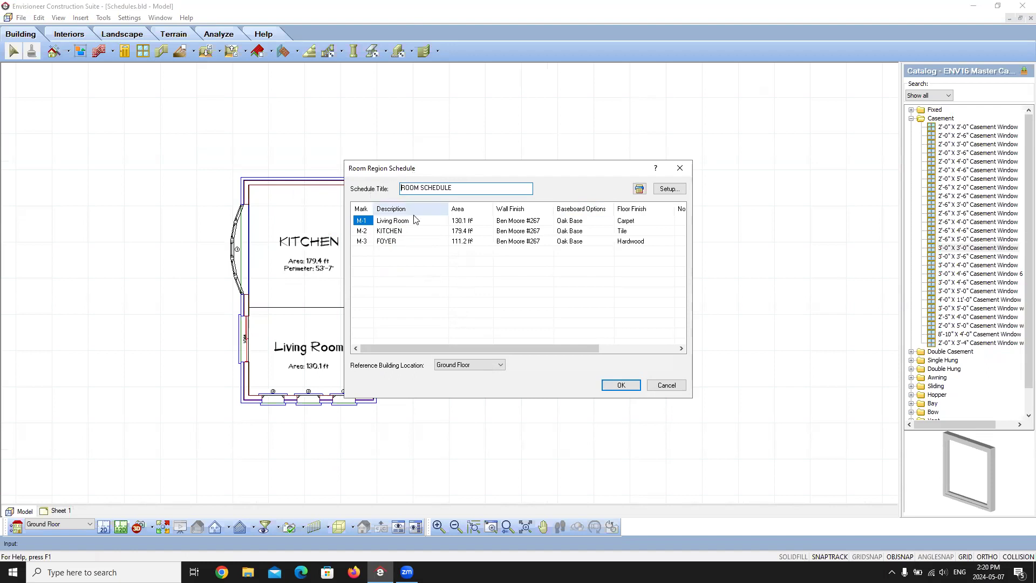
text(GROUND FLOOR)
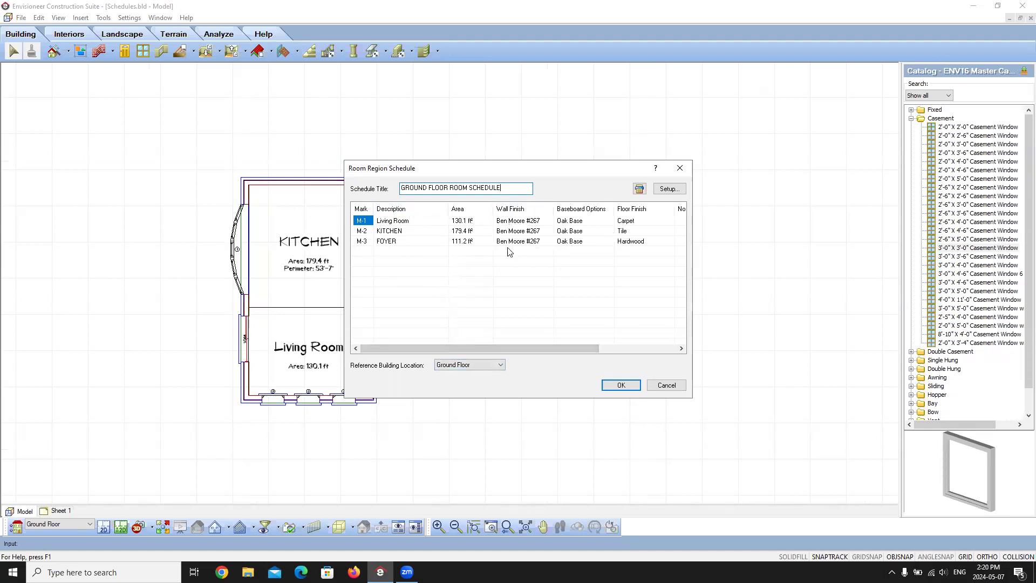
- Insert a blank column in front of the Floor Finish column in the room schedule's setup layout
drag(544, 349, 600, 341)
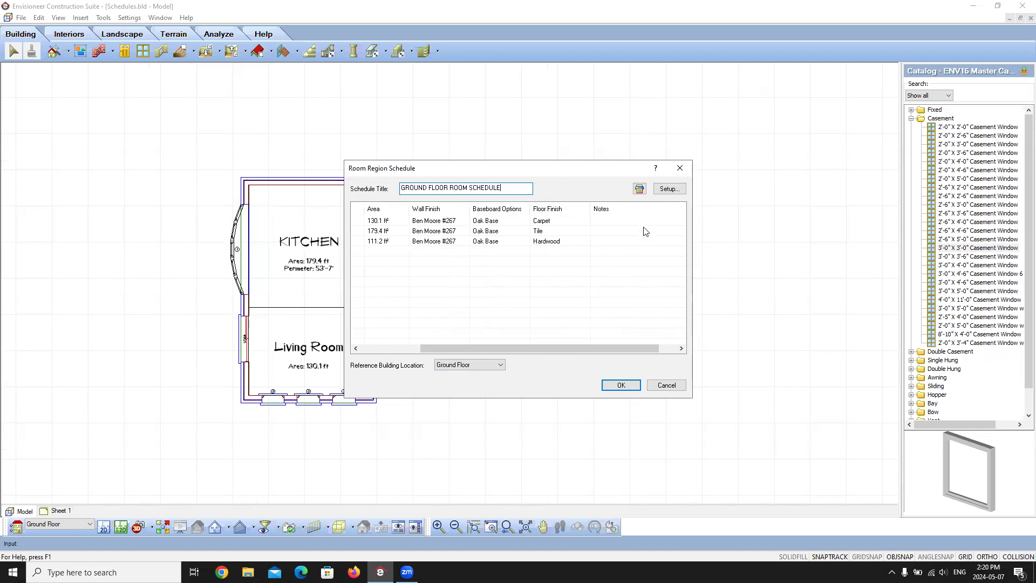
click(669, 189)
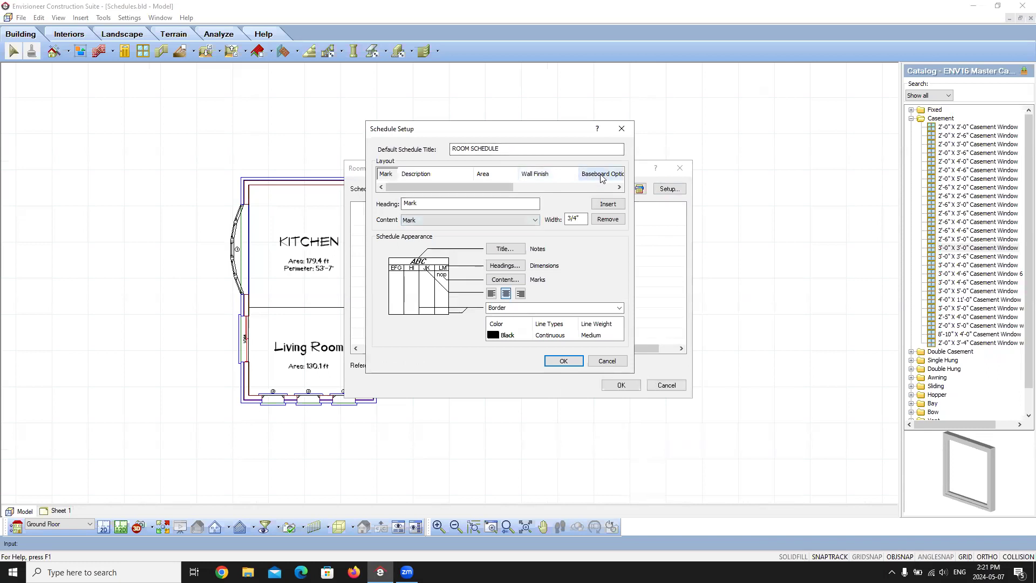
drag(504, 187, 584, 194)
click(554, 174)
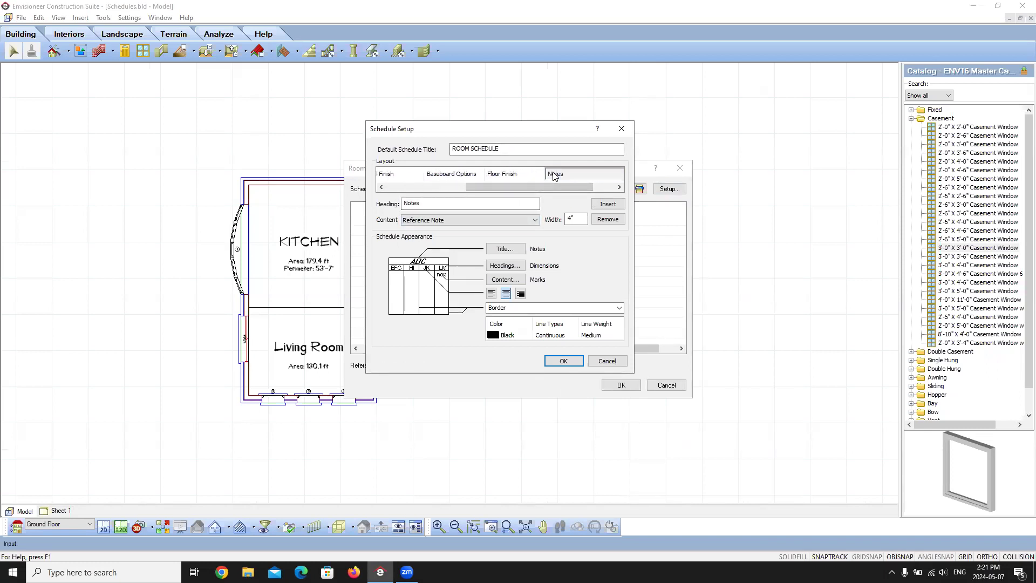
click(521, 175)
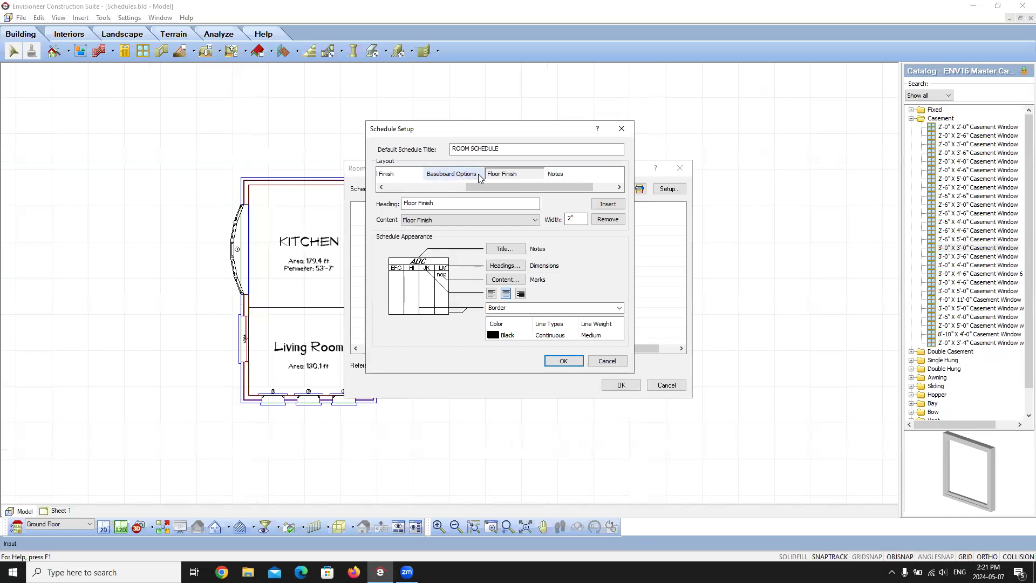
click(551, 176)
click(508, 175)
click(453, 175)
click(509, 175)
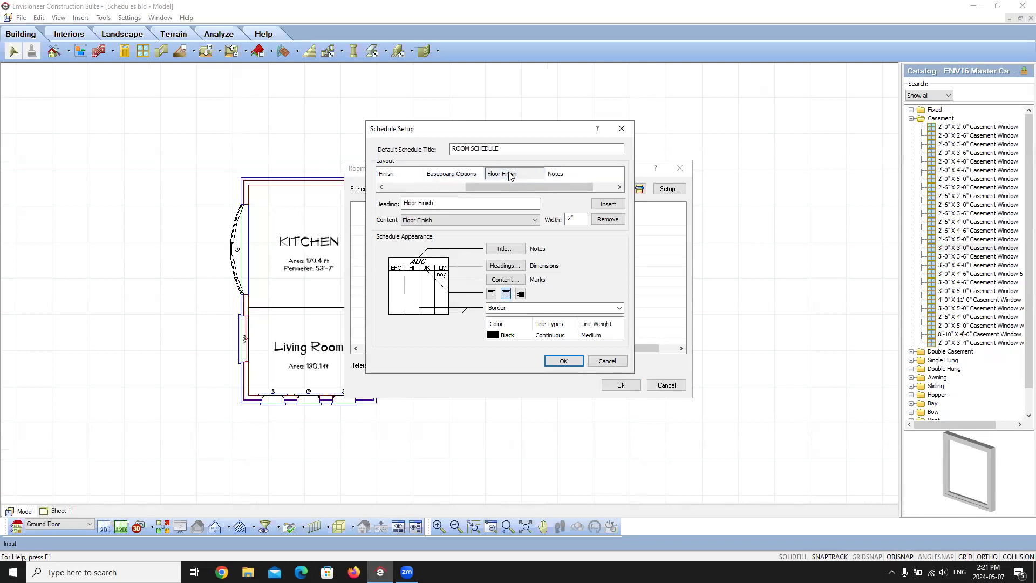
click(607, 204)
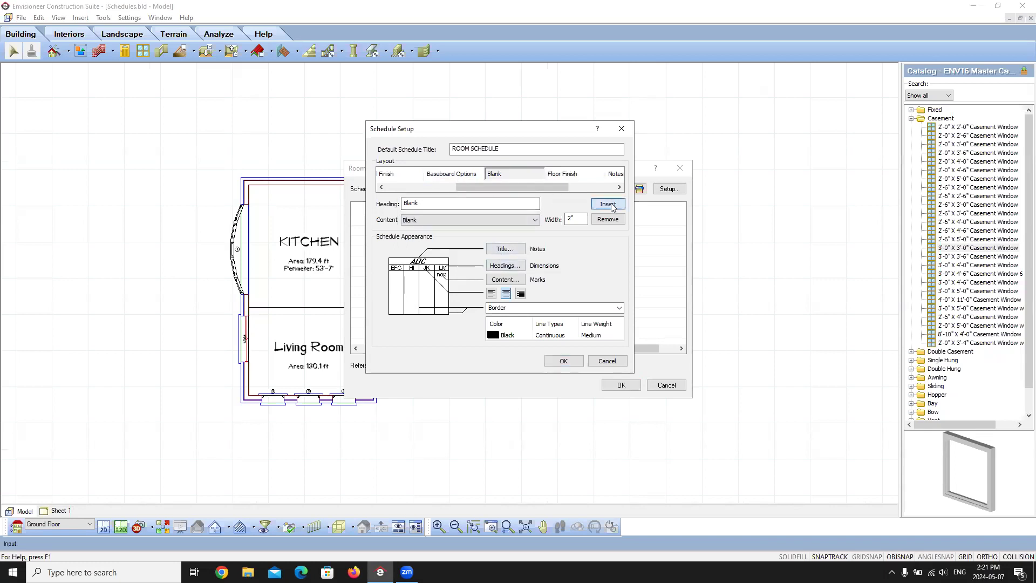
- Give the blank column the heading Ceiling Finish and the content Ceiling Finish, and accept the schedule setup
double_click(423, 206)
text(cEI)
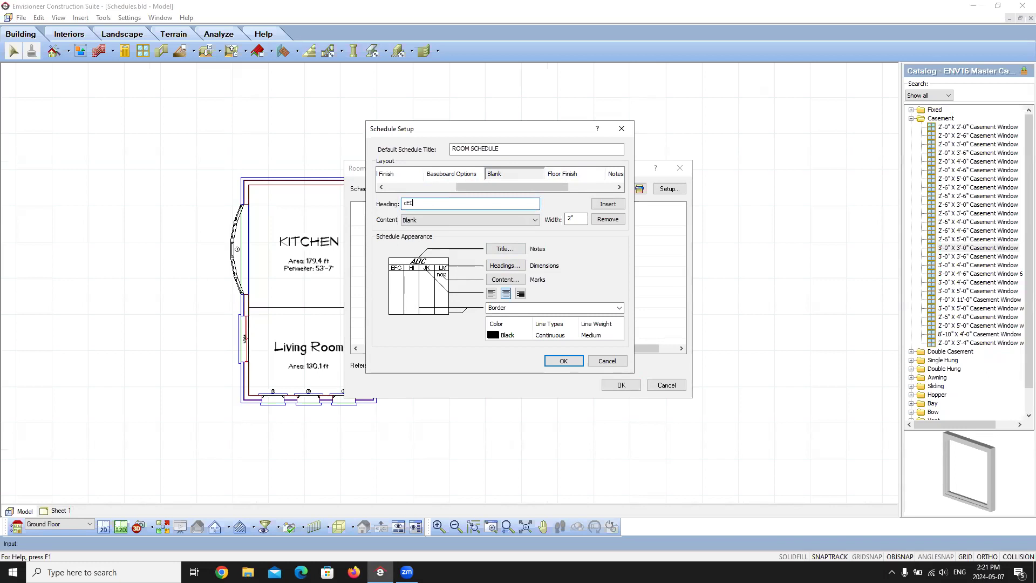
text(LING fINISH)
key(BackSpace)
key(BackSpace)
key(BackSpace)
key(BackSpace)
key(BackSpace)
key(BackSpace)
key(BackSpace)
key(BackSpace)
key(BackSpace)
key(BackSpace)
key(BackSpace)
key(BackSpace)
key(BackSpace)
text(Ceiling Finish)
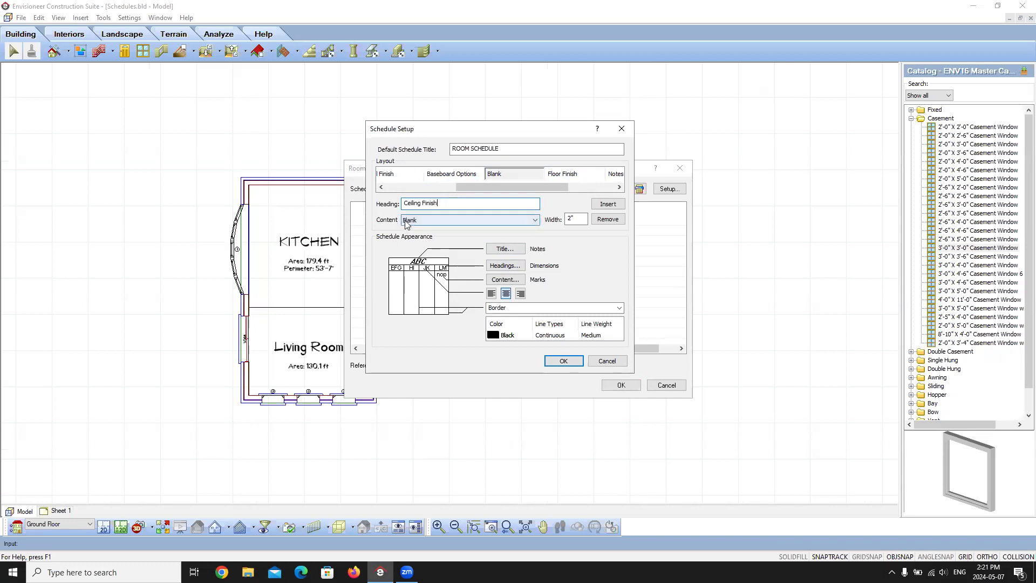
click(535, 221)
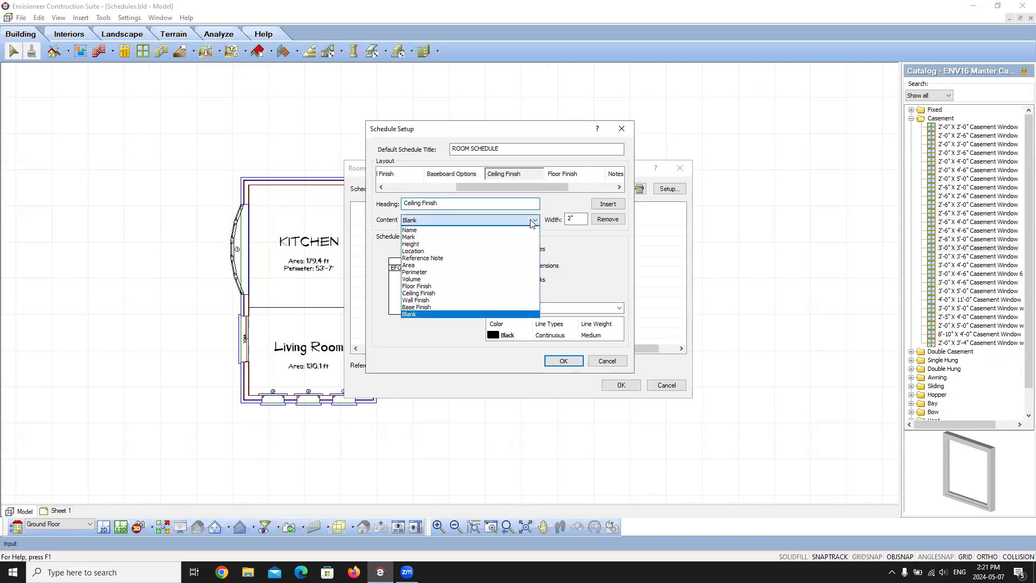
click(429, 294)
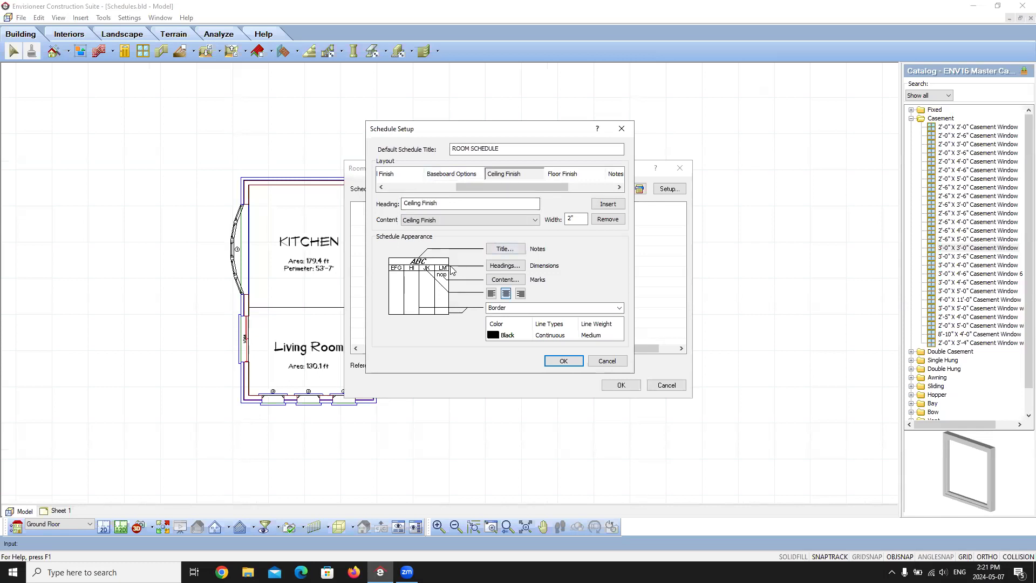
click(562, 360)
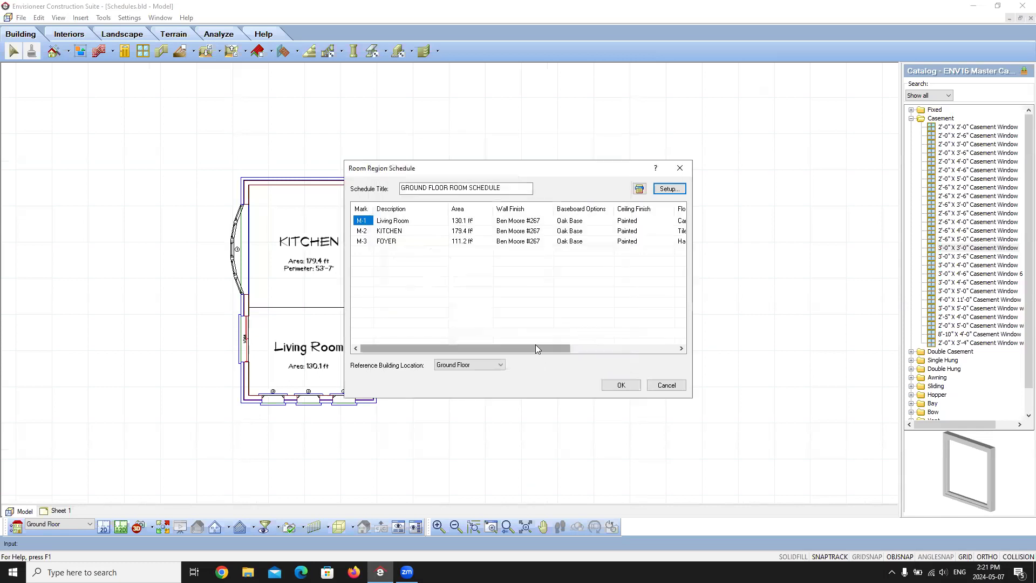
- Enter the note "Celing Fan" for the Living Room in the room schedule
drag(522, 347, 565, 348)
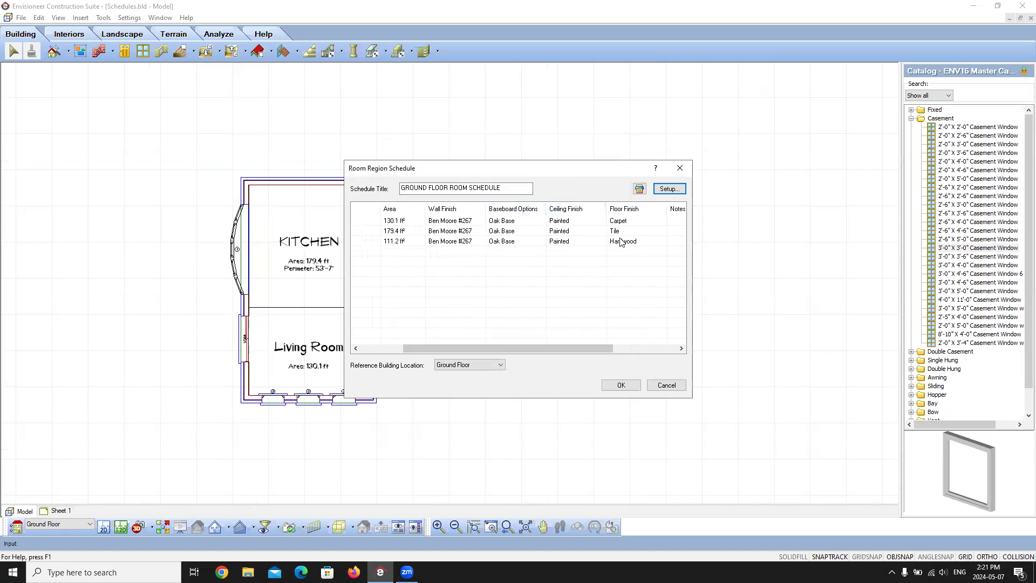
drag(547, 343, 607, 331)
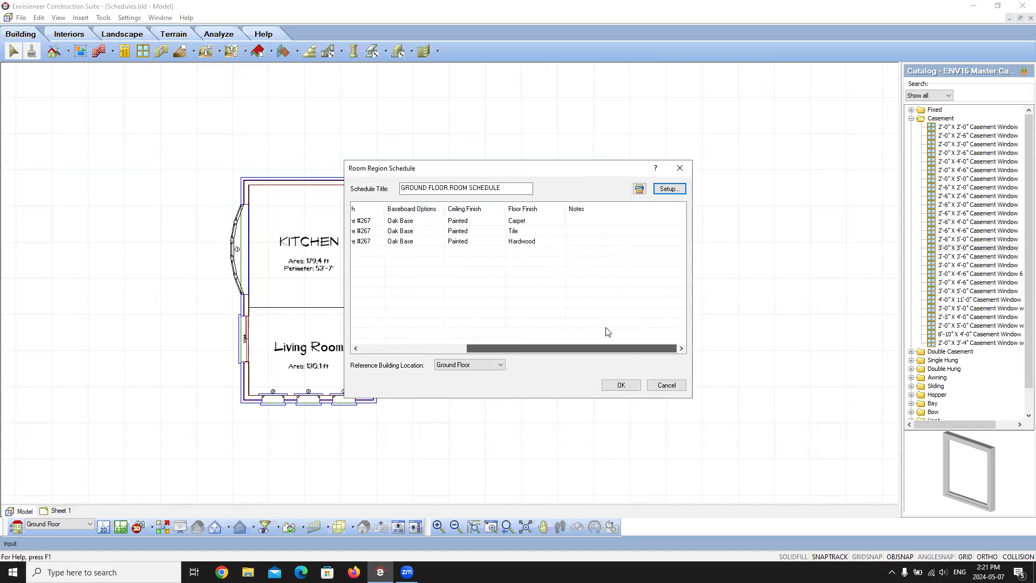
click(590, 225)
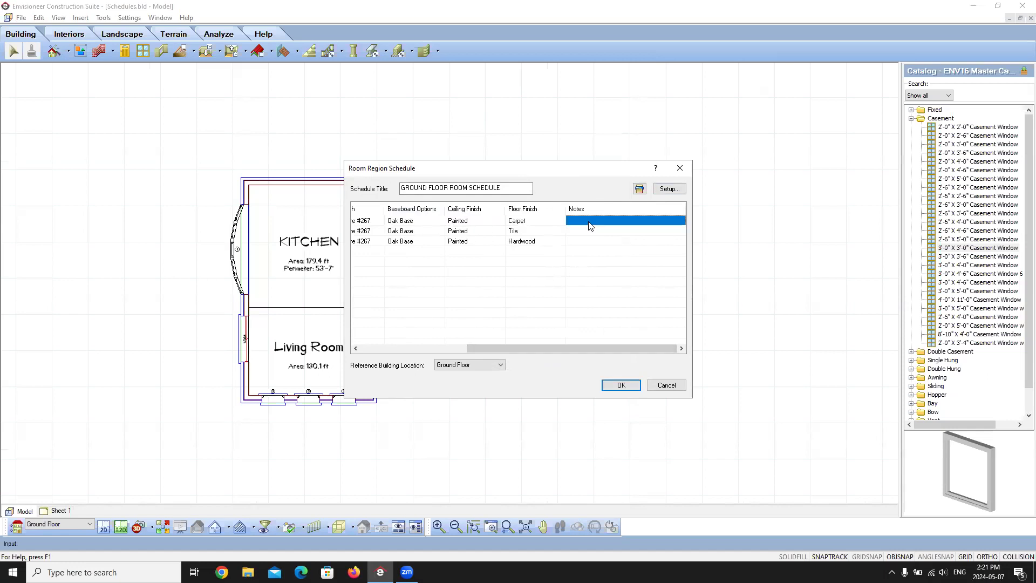
click(589, 221)
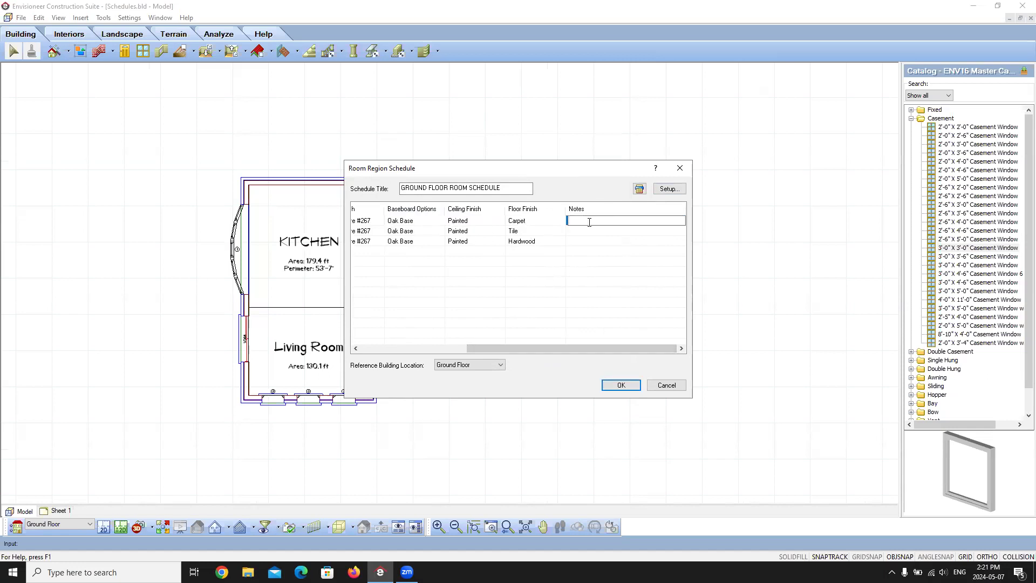
drag(566, 349, 581, 333)
text(Celing Fan)
- Accept the room schedule and place it in the empty area below the ground floor door schedule
click(614, 386)
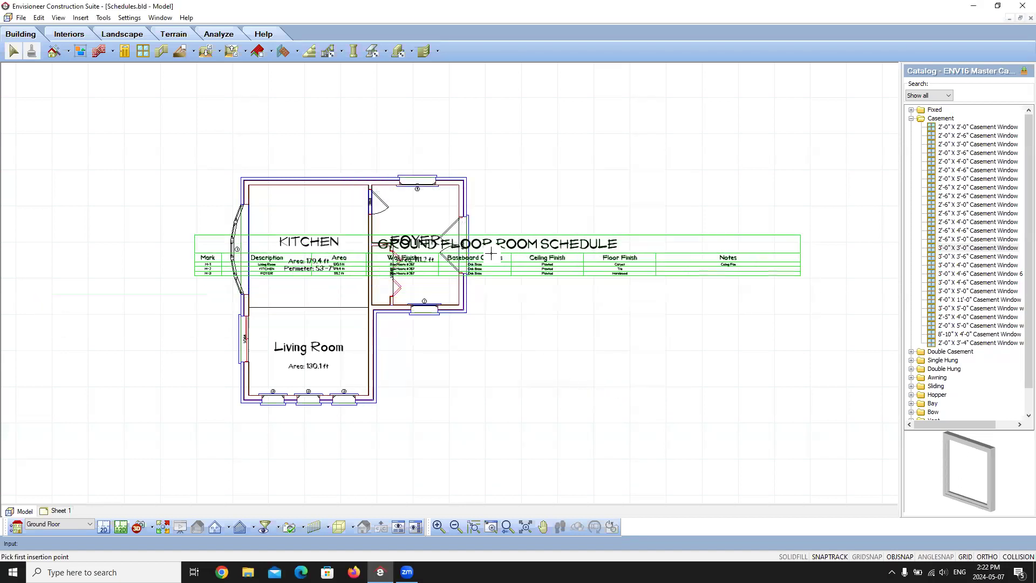
scroll(459, 249, down, 7)
scroll(340, 221, down, 8)
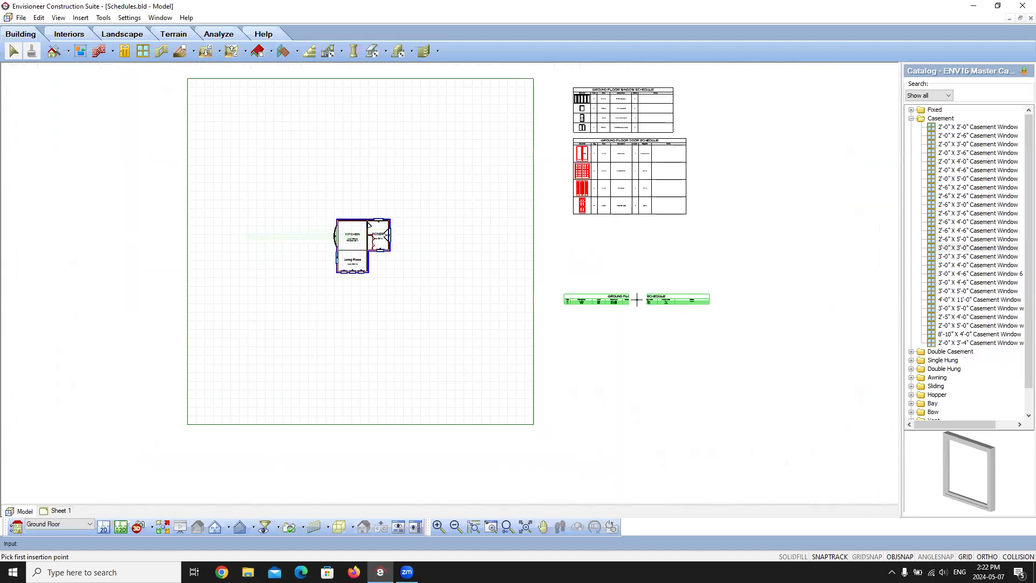
click(649, 319)
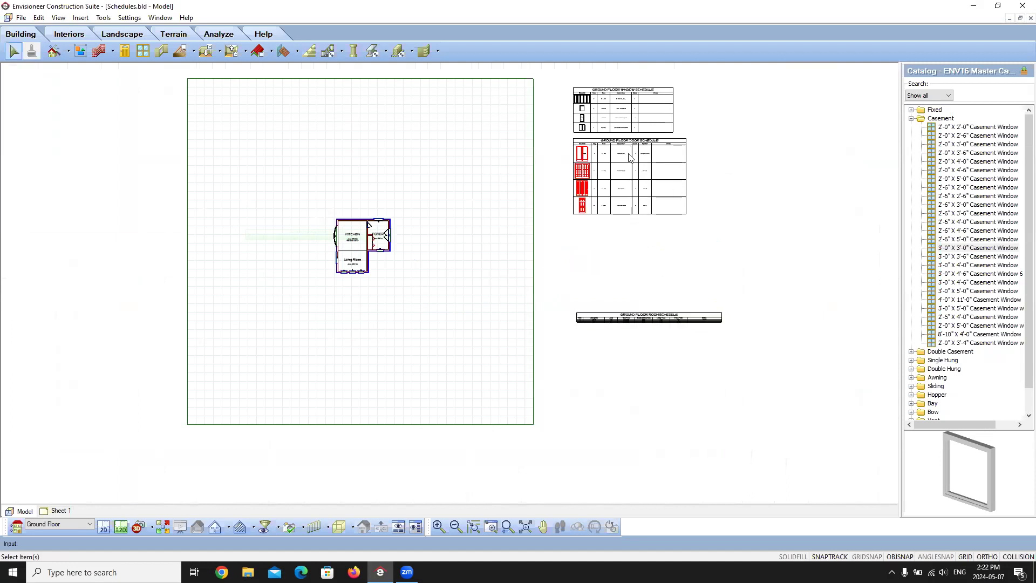
- Move the ground floor door schedule down into the gap between the window schedule and the room schedule
click(630, 168)
drag(627, 203, 630, 215)
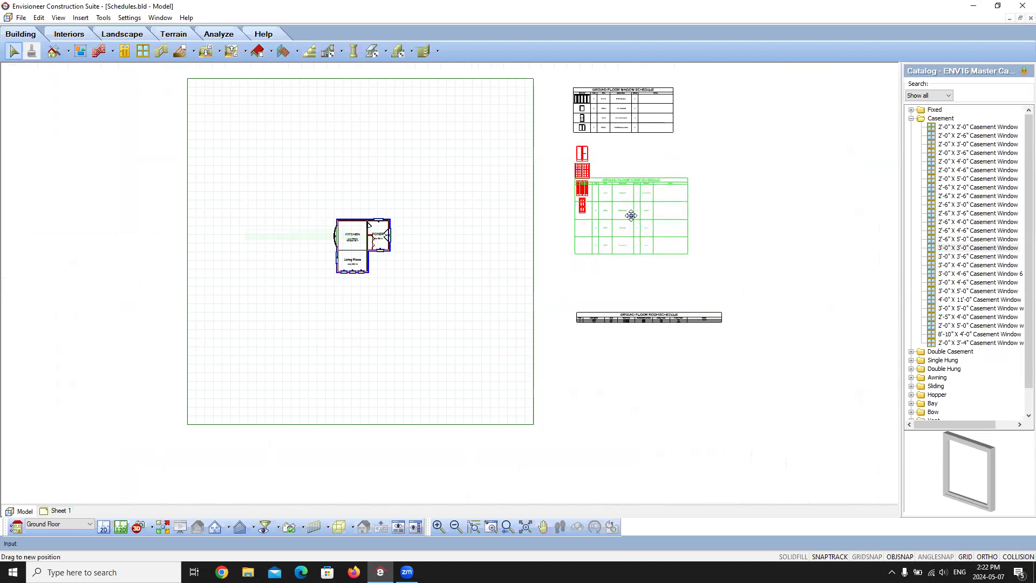
click(760, 209)
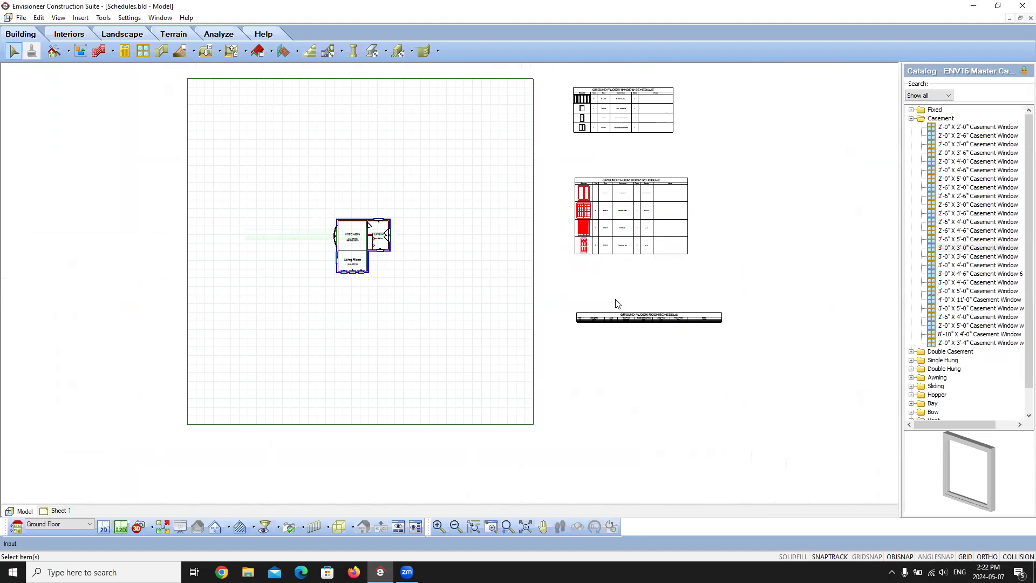
- Examine the placed room schedule's columns from marks, areas and wall finishes through to floor finishes and notes
scroll(655, 324, up, 6)
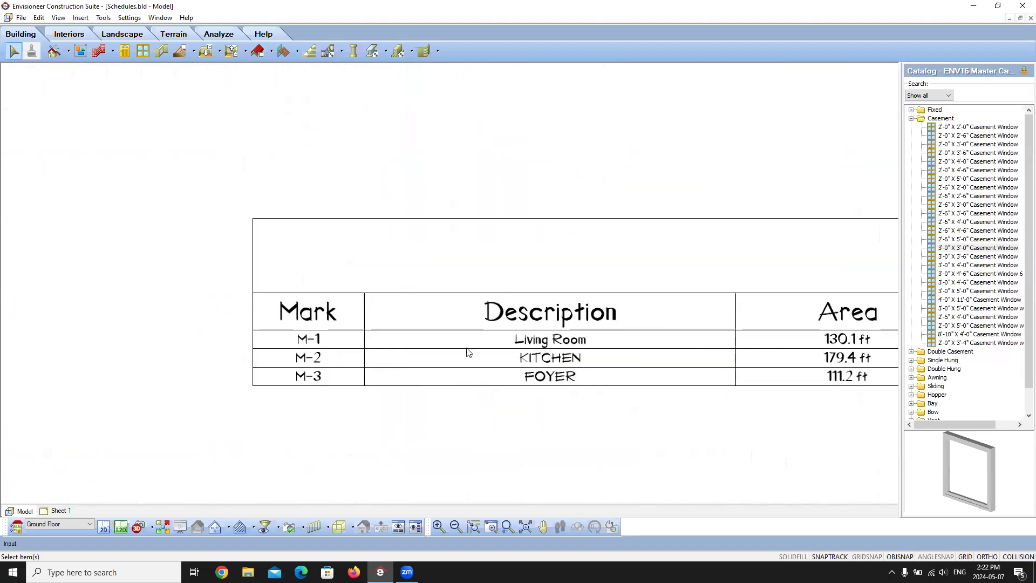
scroll(464, 351, down, 4)
scroll(565, 339, up, 3)
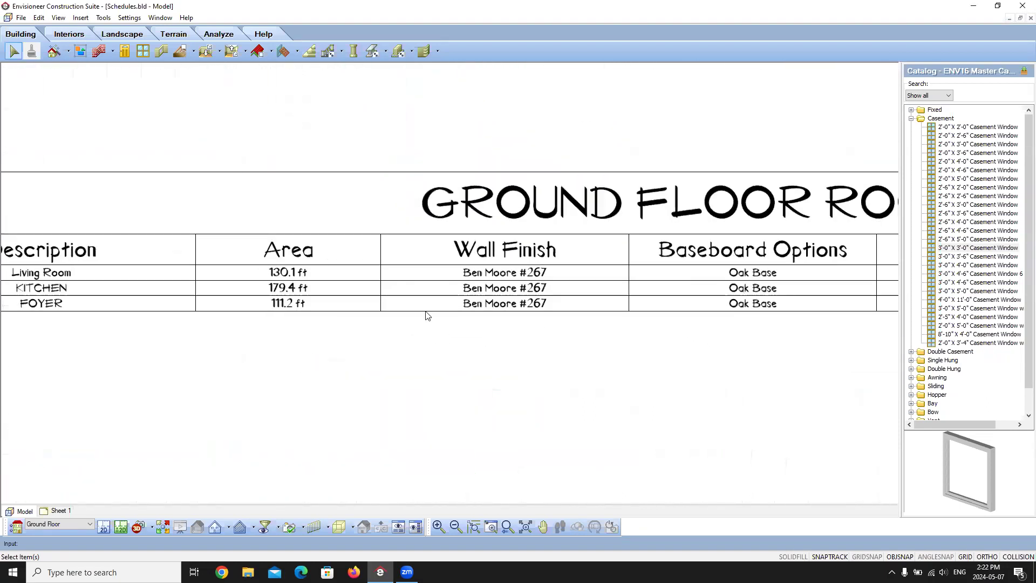
scroll(462, 282, down, 2)
scroll(412, 282, up, 1)
scroll(527, 291, down, 2)
scroll(852, 280, up, 3)
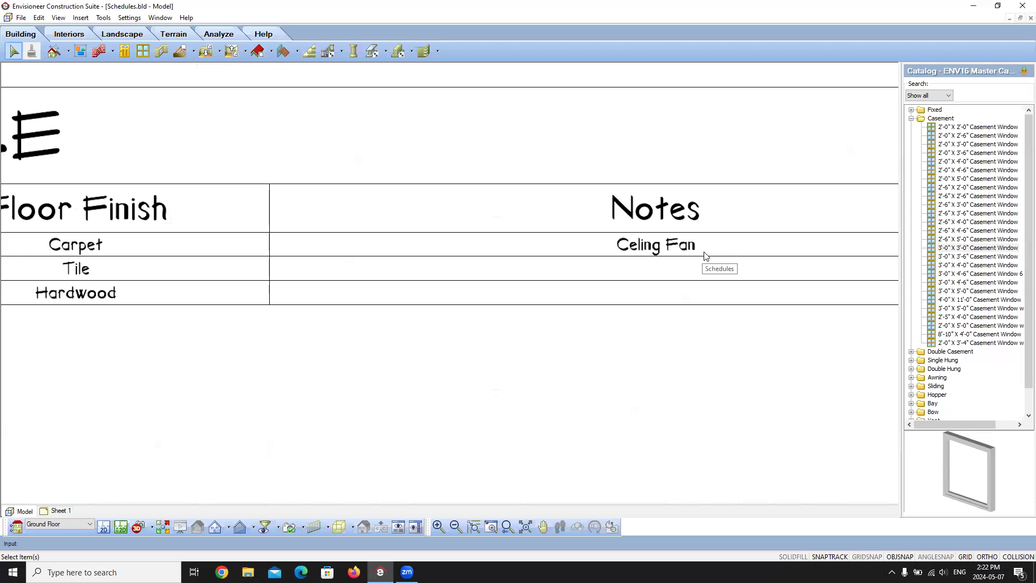
scroll(704, 259, down, 3)
scroll(737, 241, down, 4)
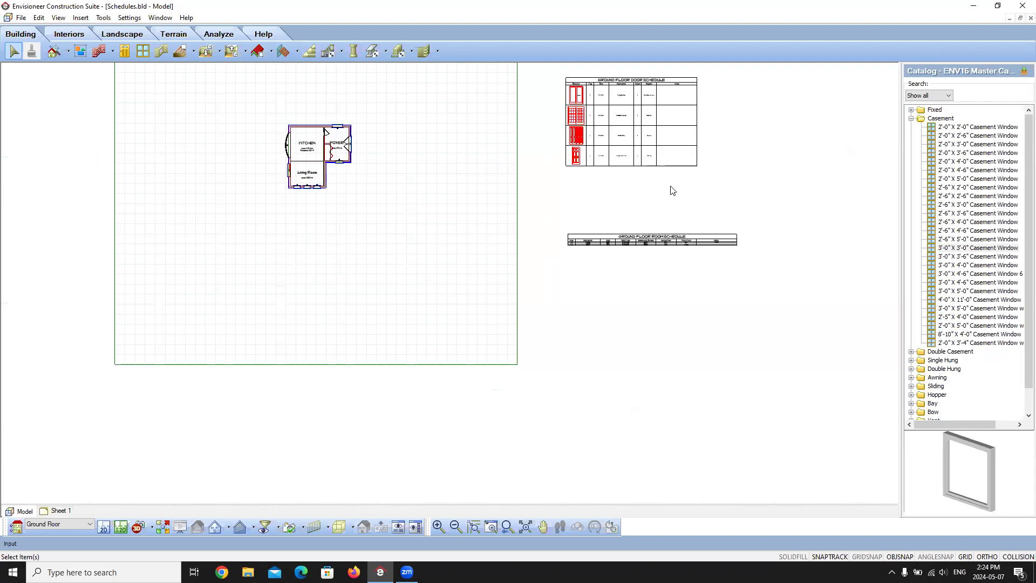
- Review the element categories on location in the View Filter and accept it without changes
scroll(356, 189, up, 3)
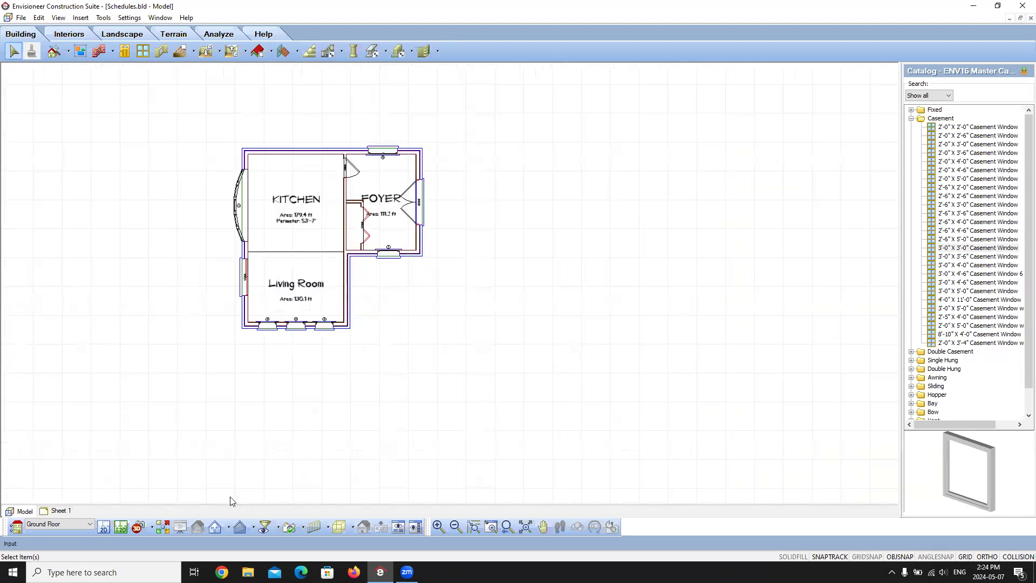
click(279, 528)
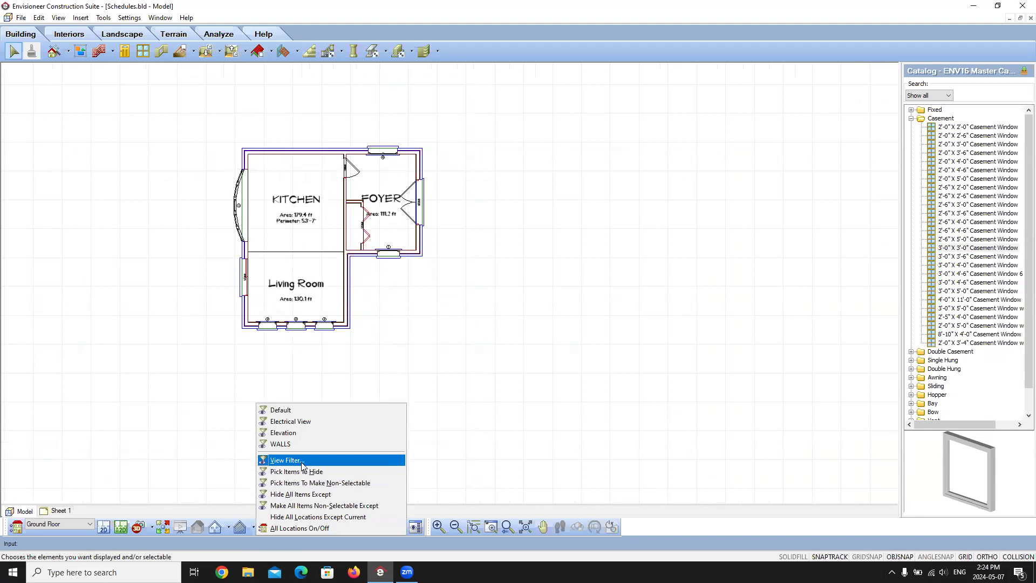
click(302, 465)
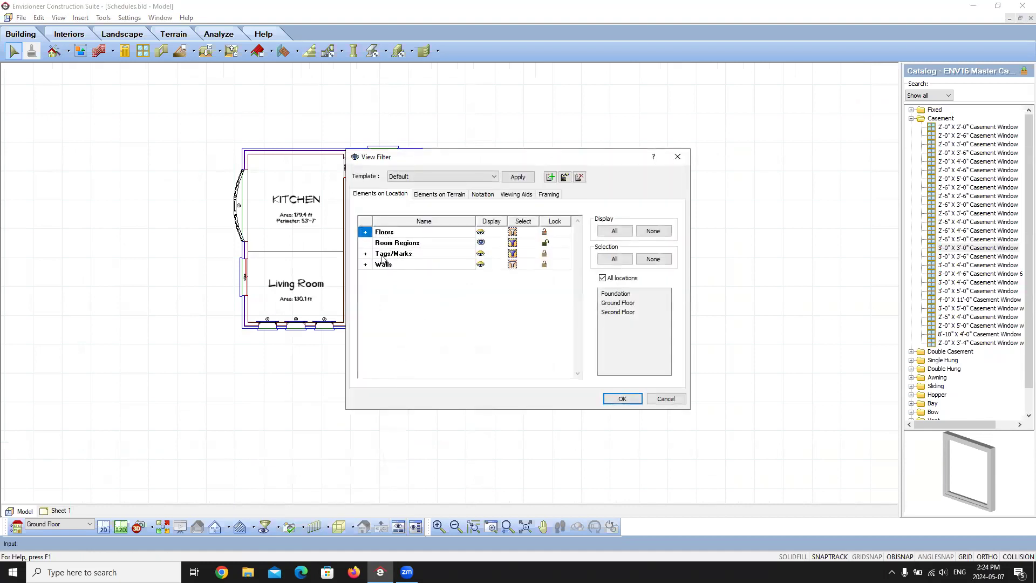
click(622, 398)
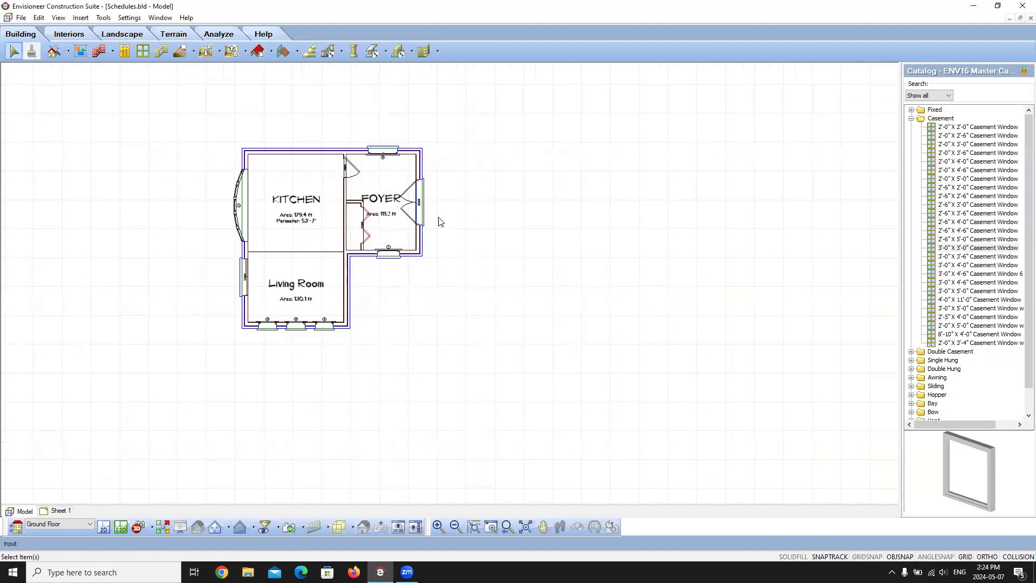
- Insert a 6/12 slope hip roof with shingles over the ground floor wall perimeter
click(257, 51)
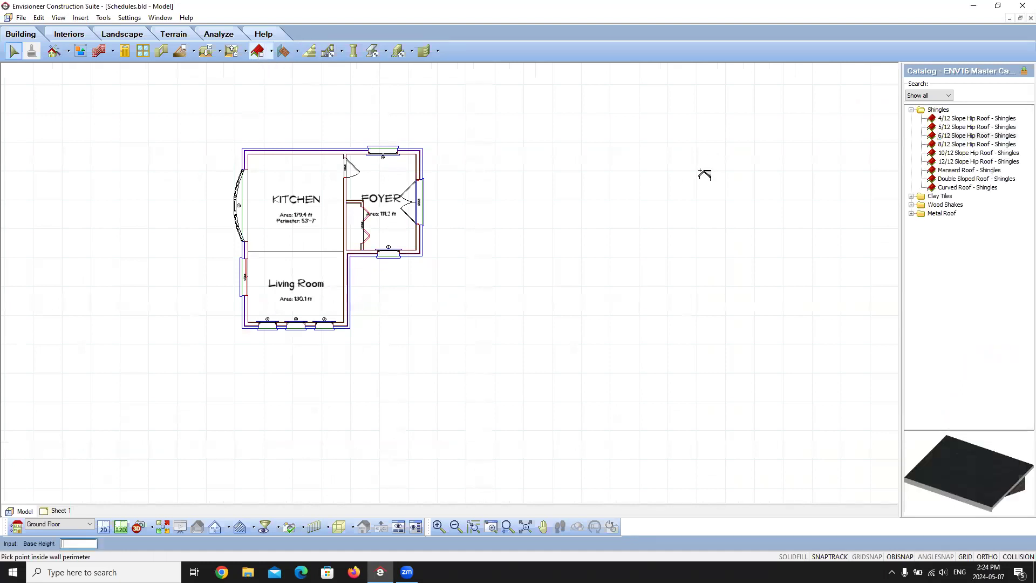
click(327, 236)
right_click(468, 387)
click(495, 394)
- Review the hip roof's properties and its framing specification, closing them without changes
double_click(375, 264)
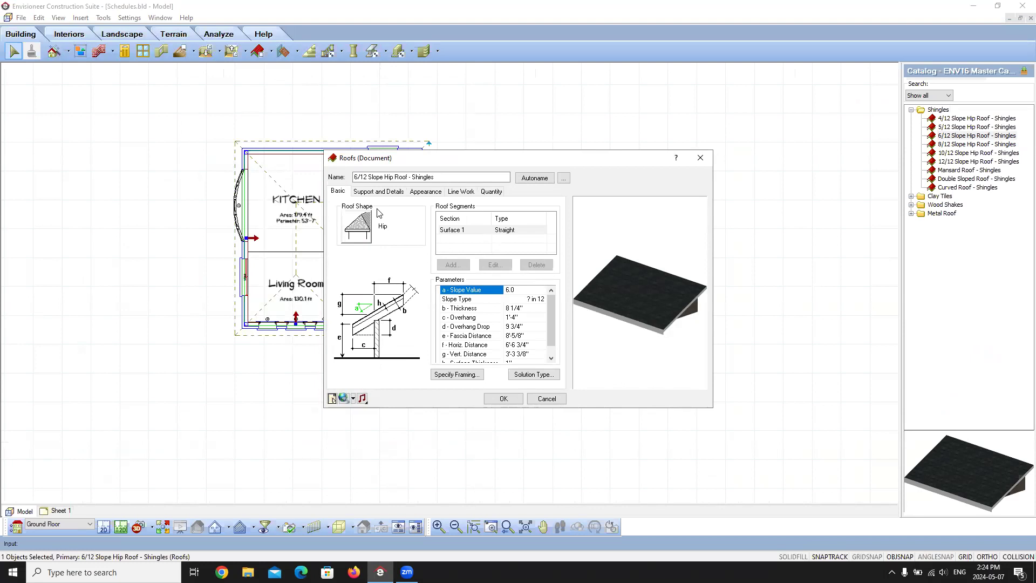
click(463, 375)
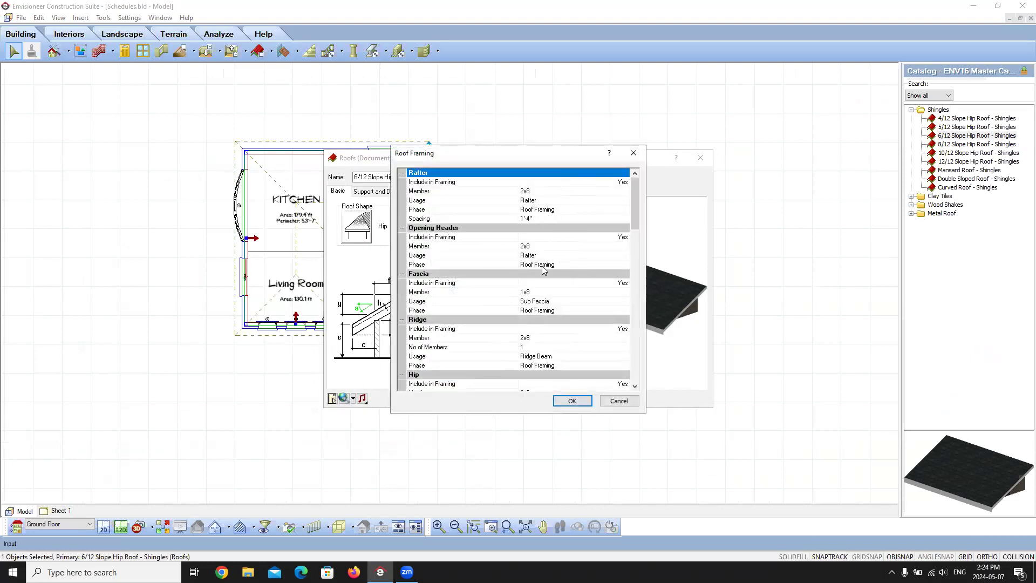
click(570, 400)
click(547, 399)
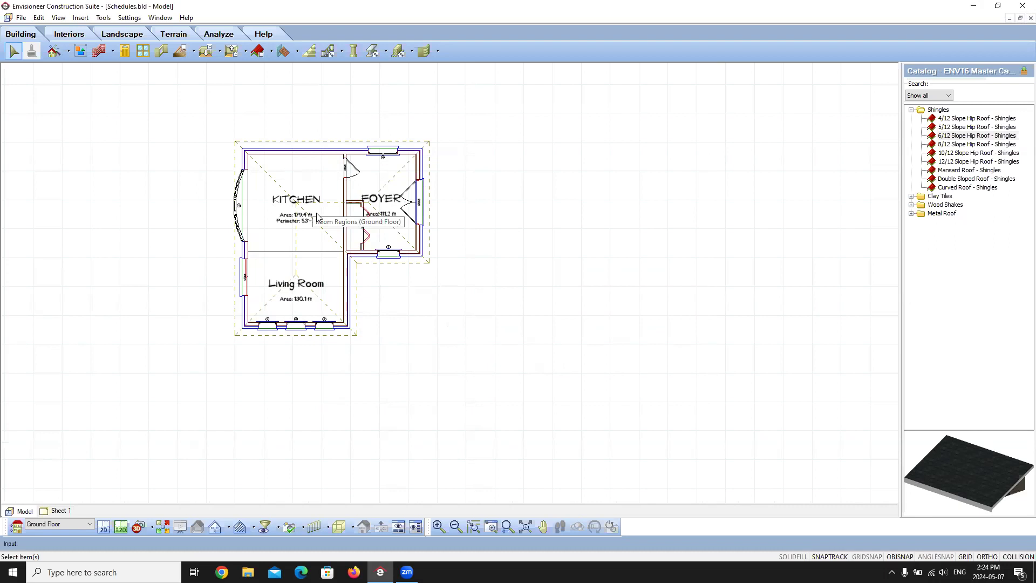
- Convert the hip roof's framing to individual members
click(102, 18)
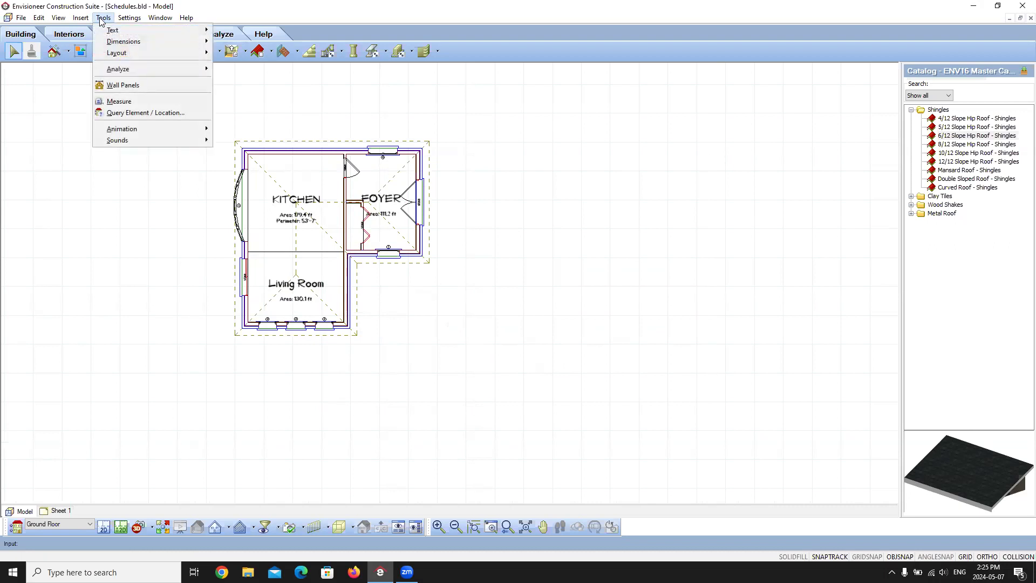
mouse_move(80, 18)
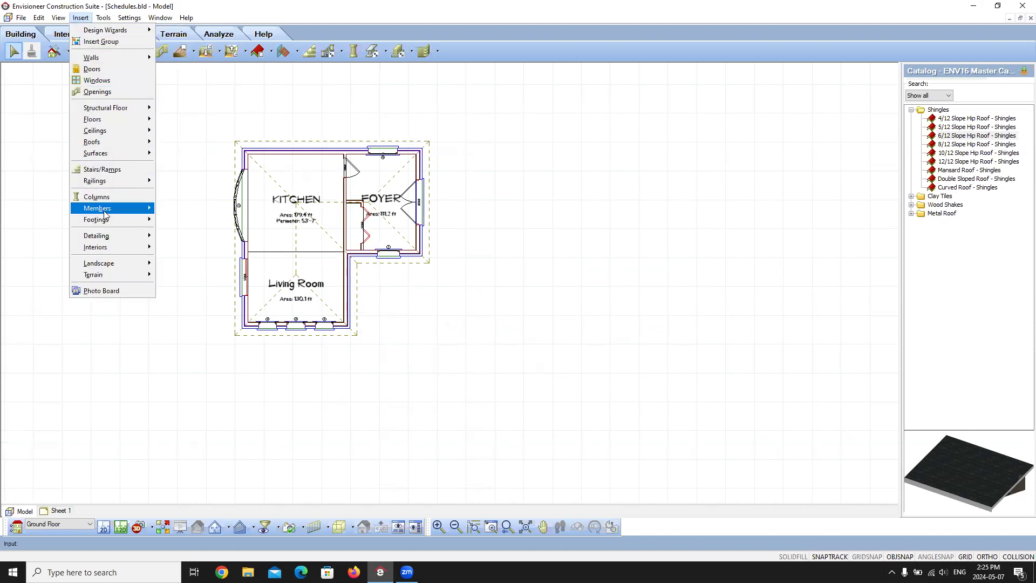
mouse_move(105, 209)
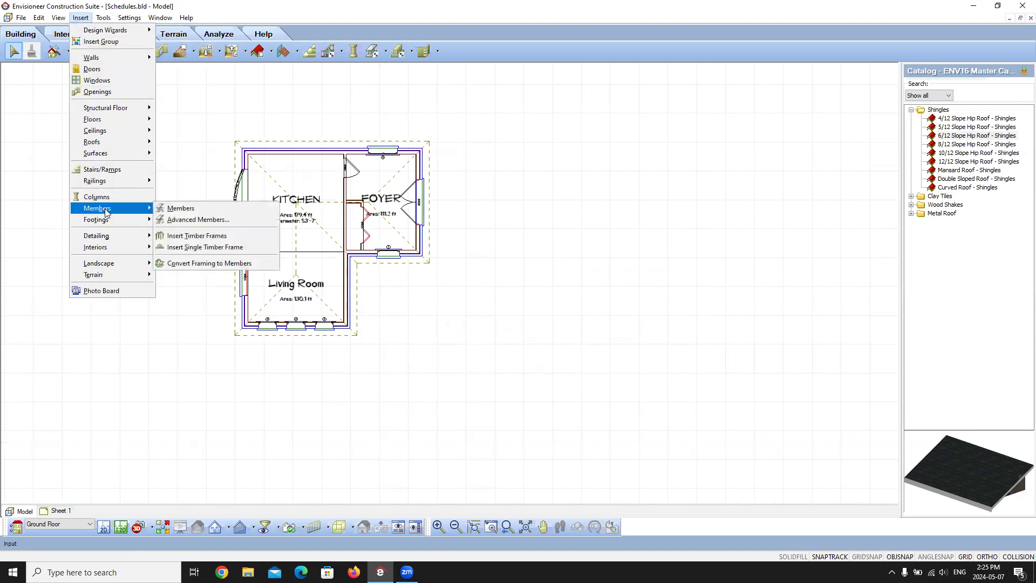
click(198, 263)
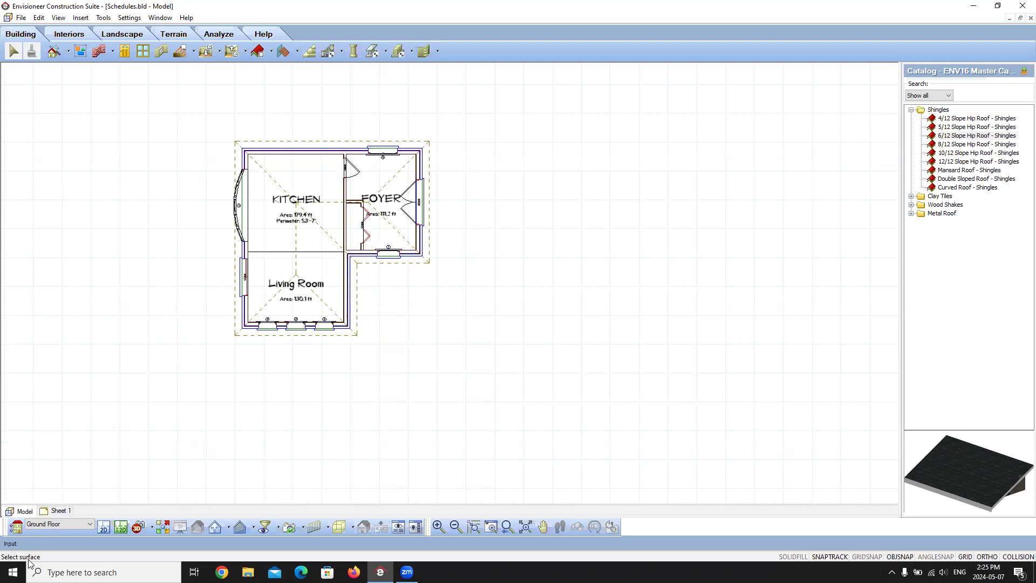
click(357, 284)
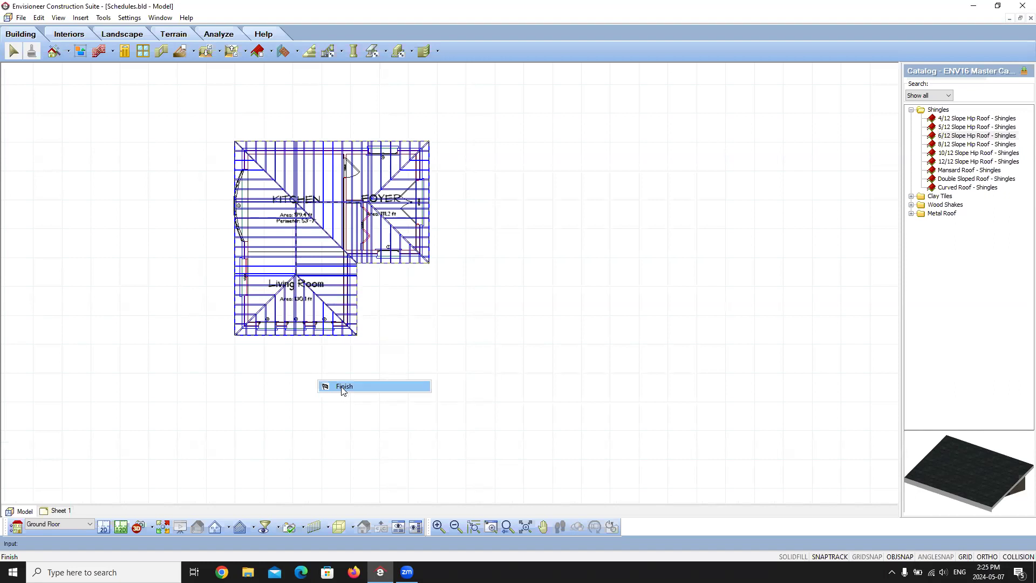
- Extend the hip roof's edge outward past the Living Room's three-window wall, away from the converted members
scroll(302, 348, up, 3)
scroll(290, 326, up, 4)
click(280, 300)
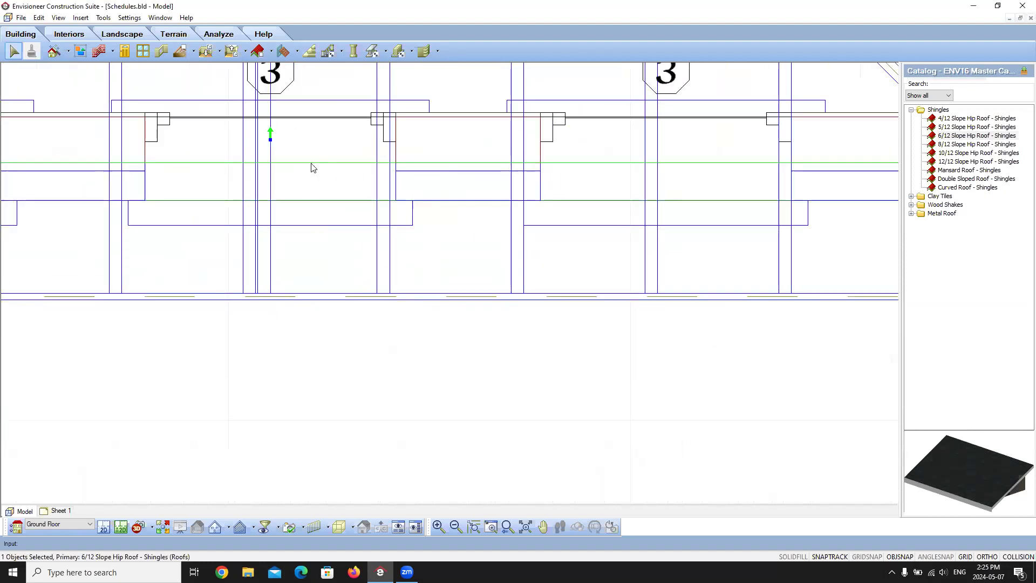
scroll(312, 166, down, 5)
drag(326, 203, 323, 317)
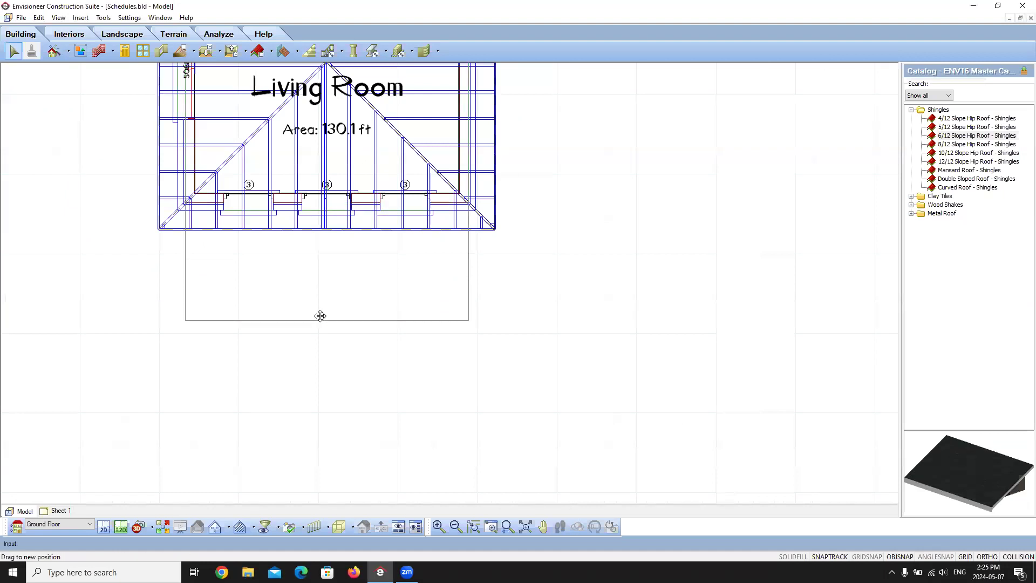
click(702, 266)
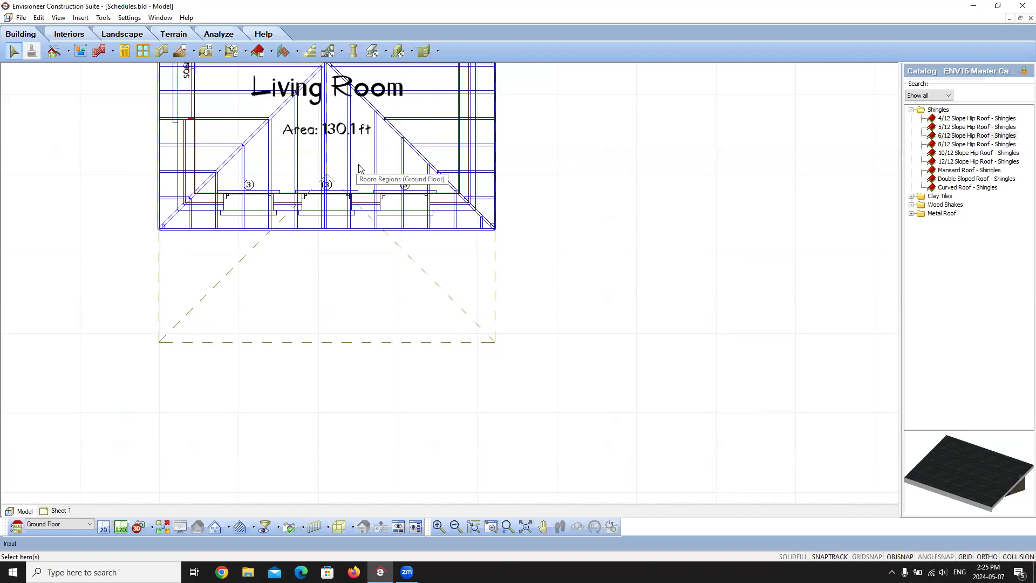
- Start a member schedule for the ground floor and title it "Ground Floor MEMBER SCHEDULE"
scroll(280, 293, down, 4)
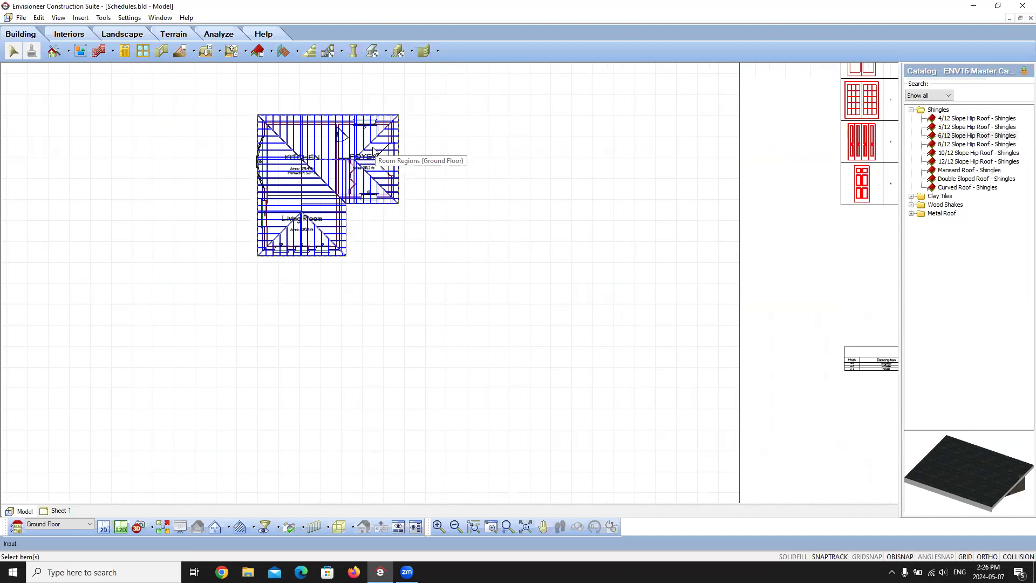
scroll(179, 199, down, 3)
click(102, 18)
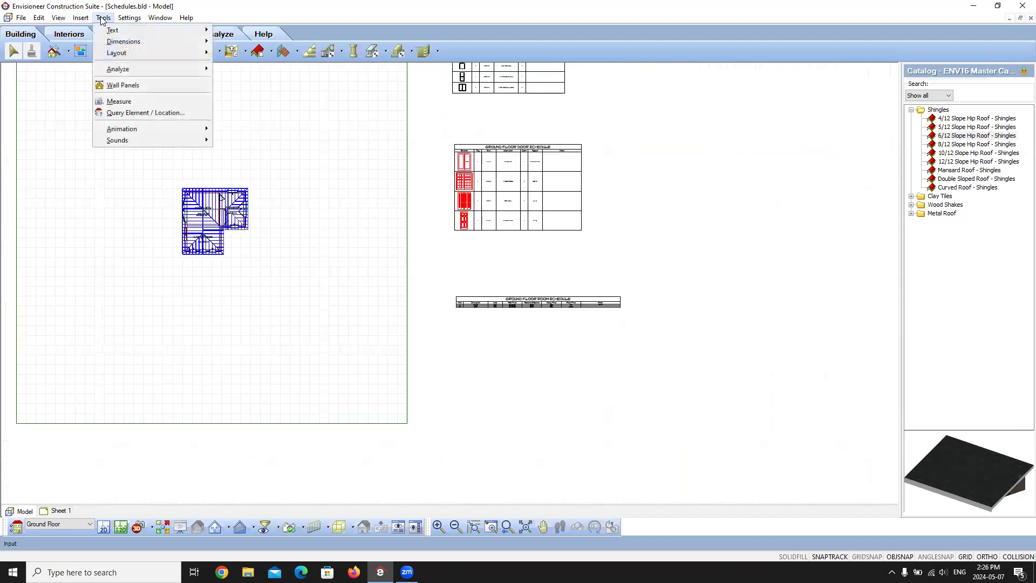
mouse_move(129, 69)
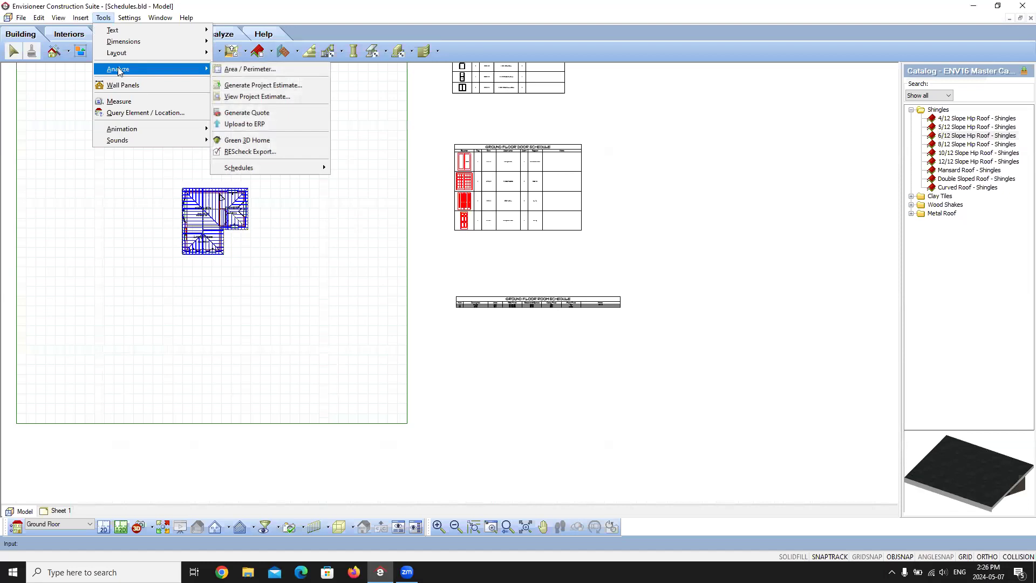
mouse_move(249, 171)
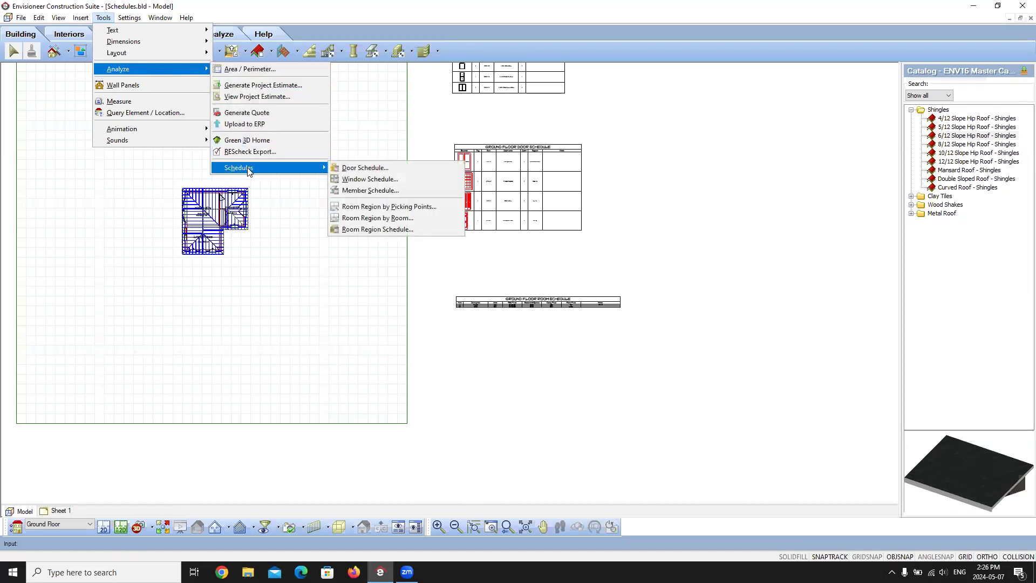
click(387, 191)
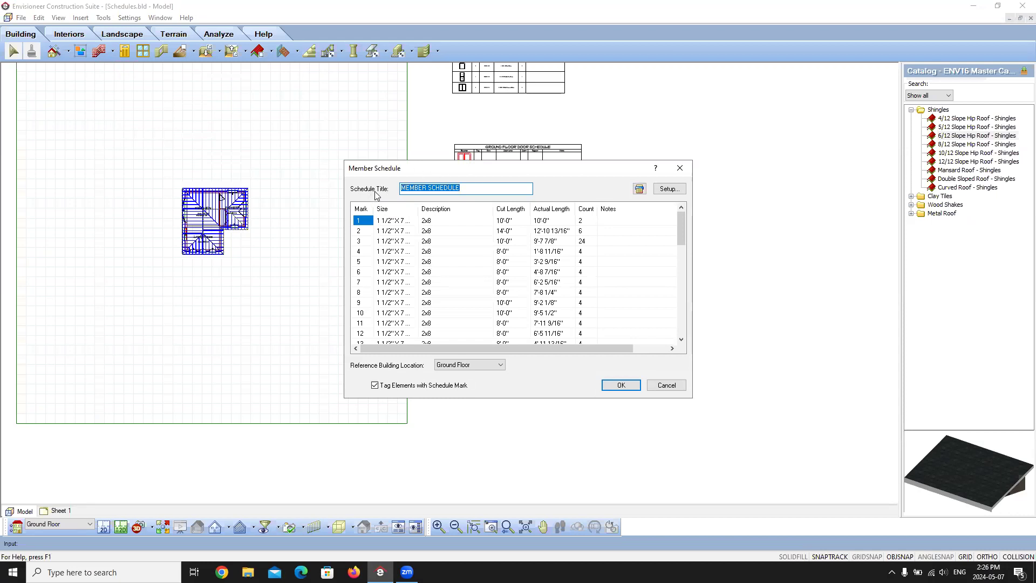
click(402, 188)
text(Ground F)
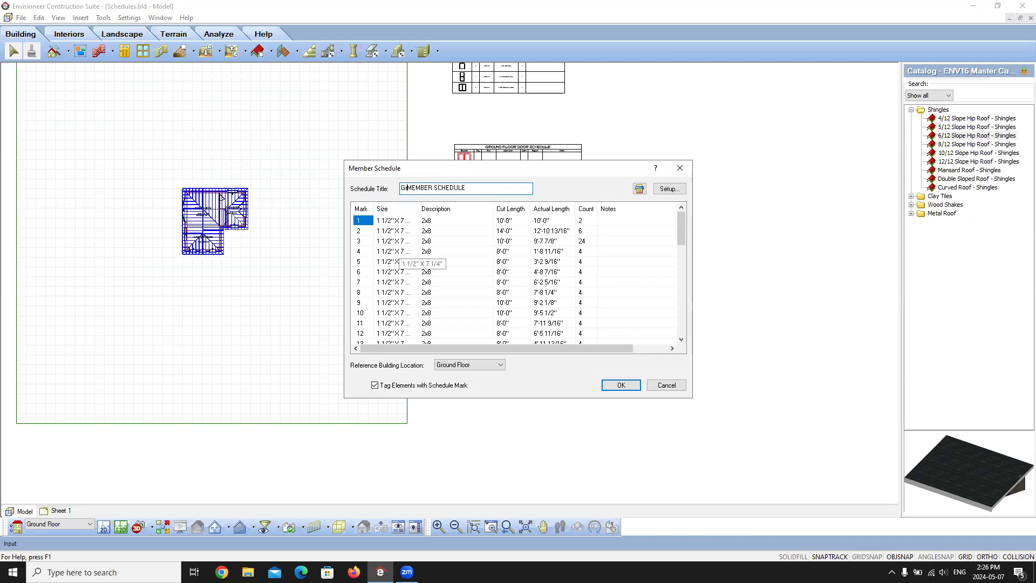
text(loor)
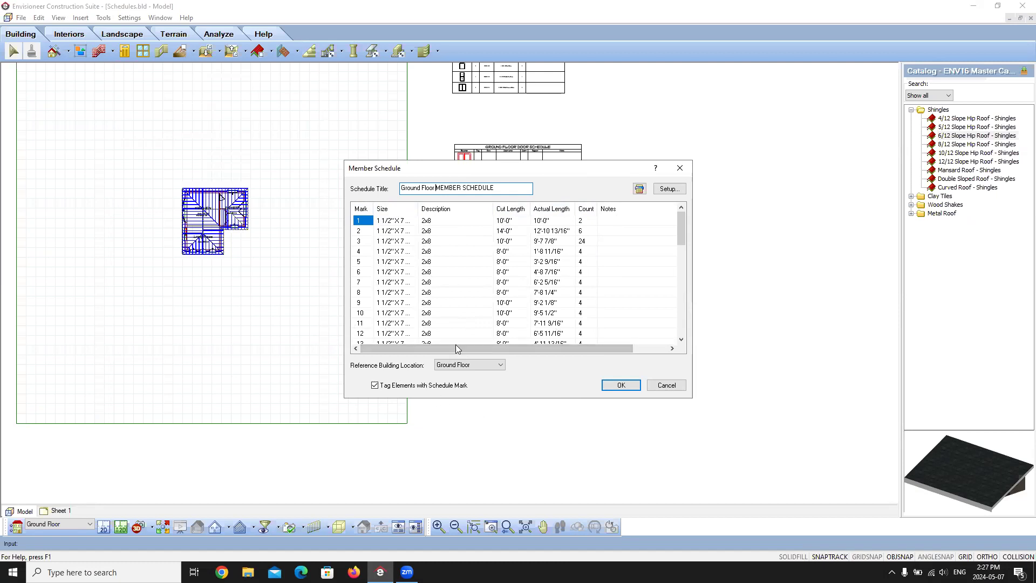
- In the member schedule setup, try Actual Length as the Mark column's content and set the mark style to Actual Length
click(669, 189)
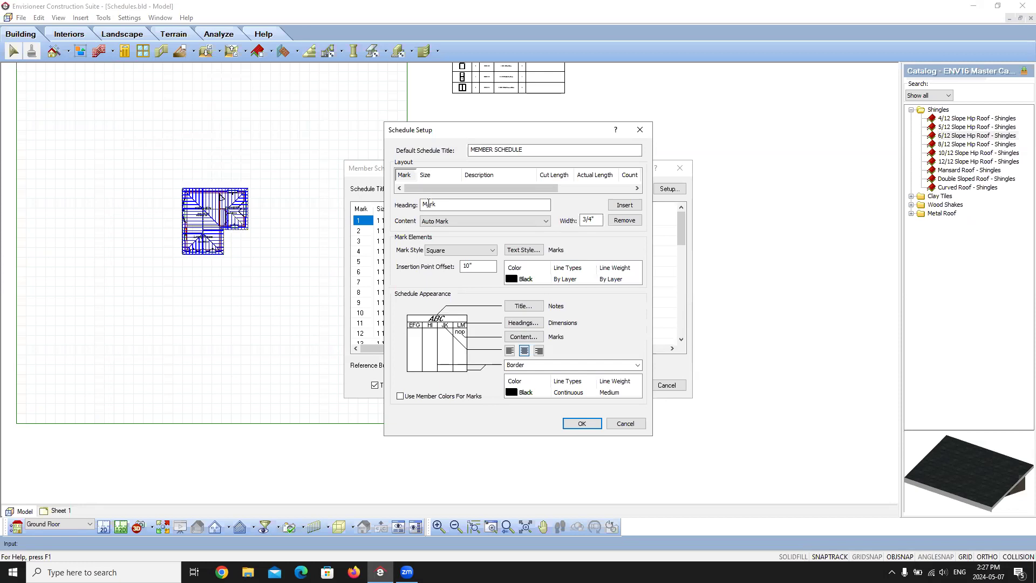
key(Tab)
click(546, 221)
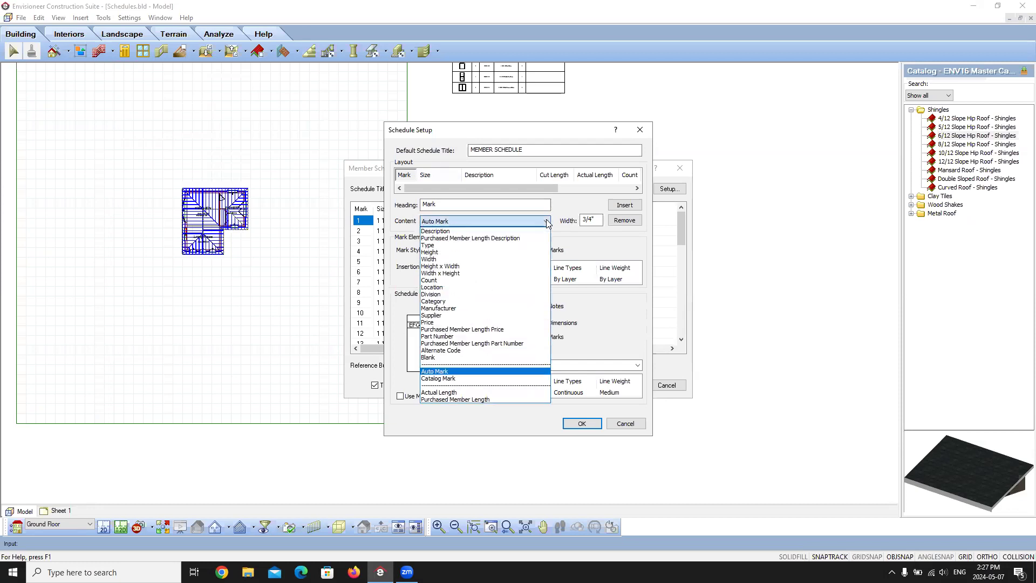
click(456, 392)
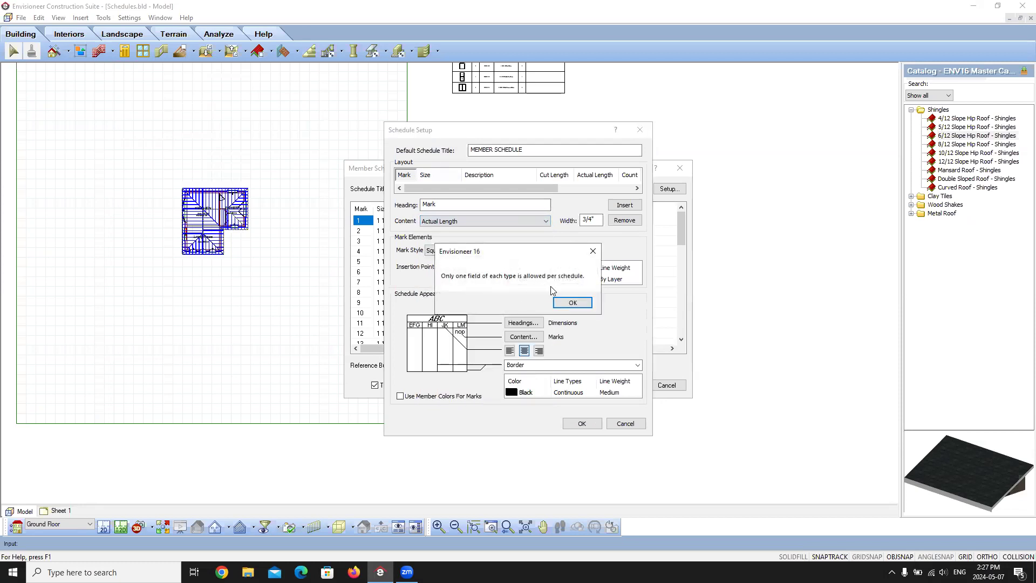
click(573, 302)
click(491, 252)
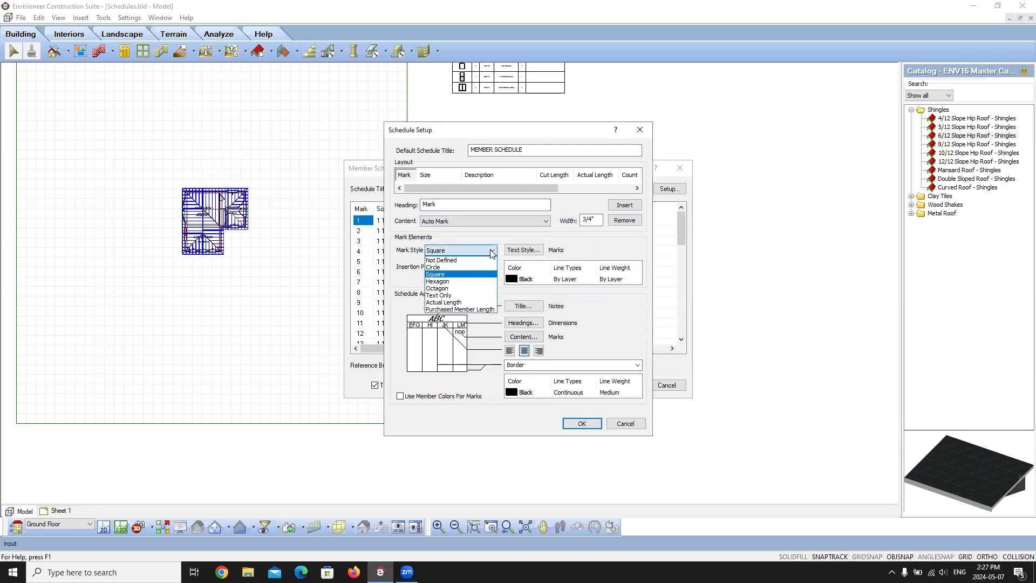
click(462, 303)
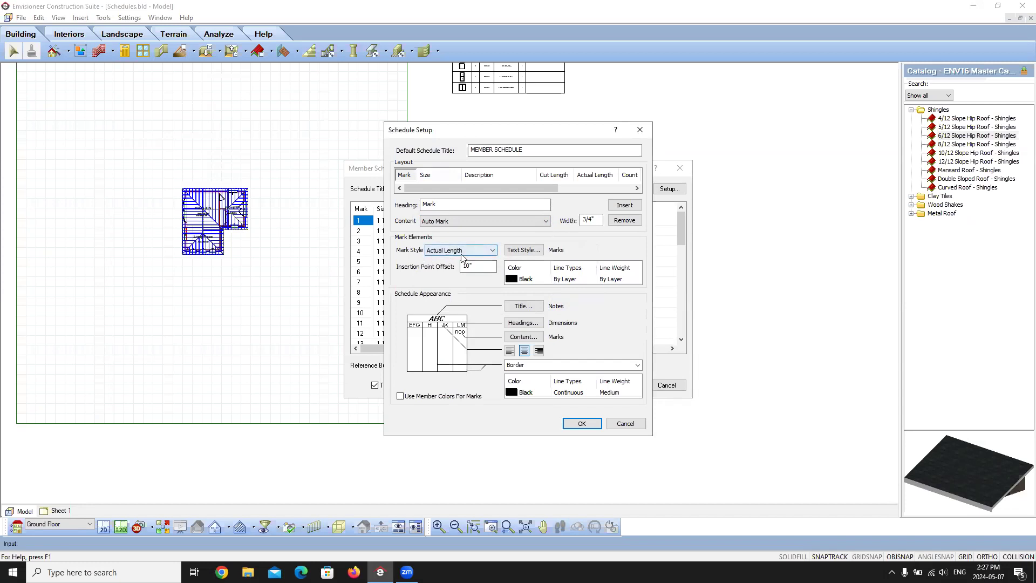
- Remove the Actual Length column from the schedule layout, assign Actual Length as the Mark column's content, and accept the setup
click(594, 175)
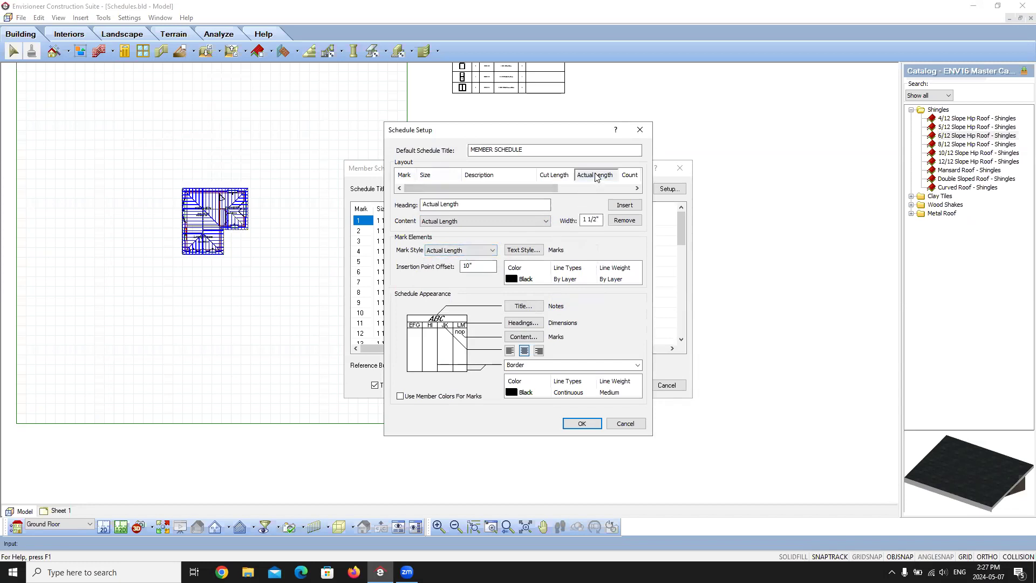
click(627, 220)
click(411, 176)
click(452, 223)
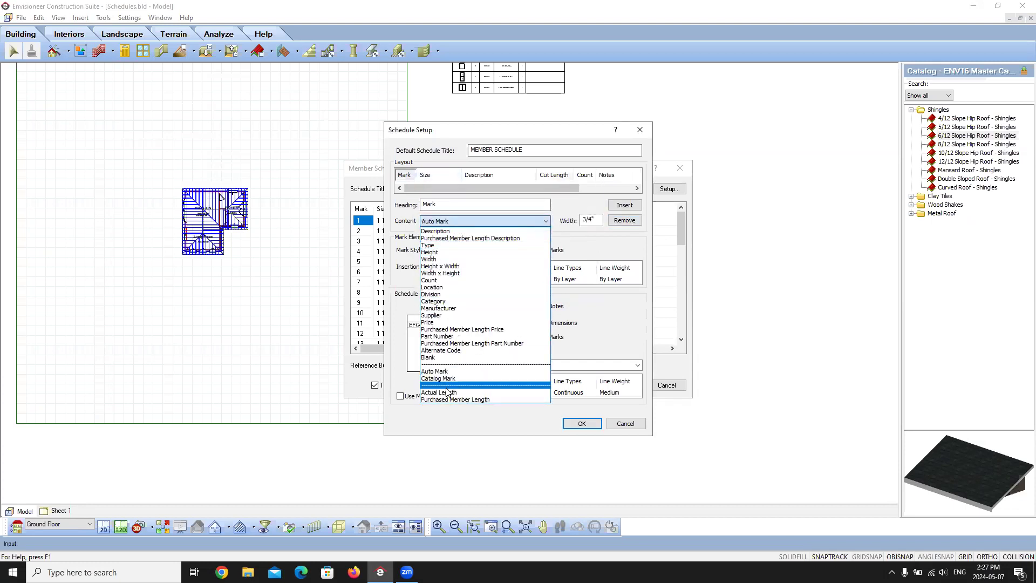
click(440, 392)
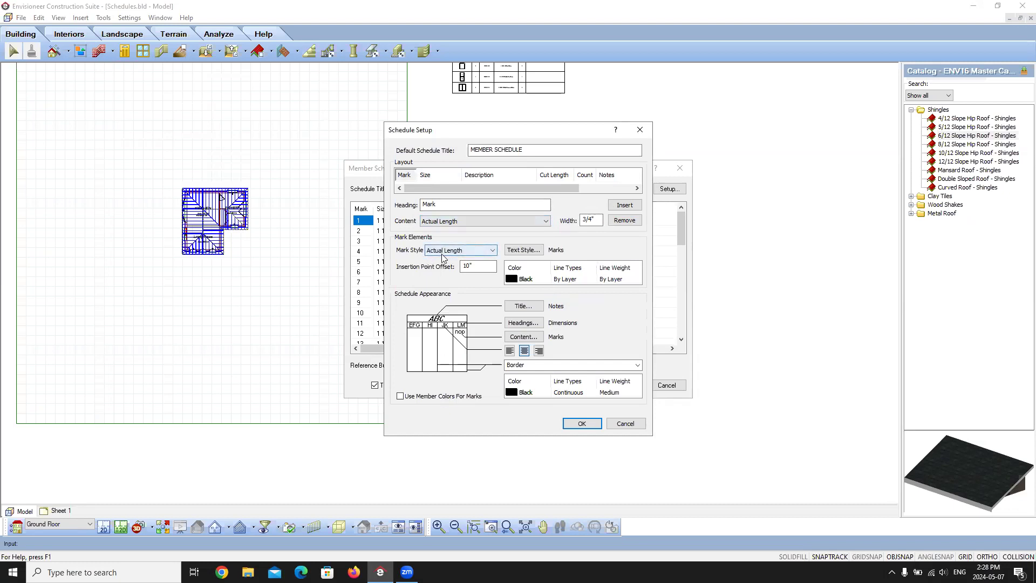
click(580, 423)
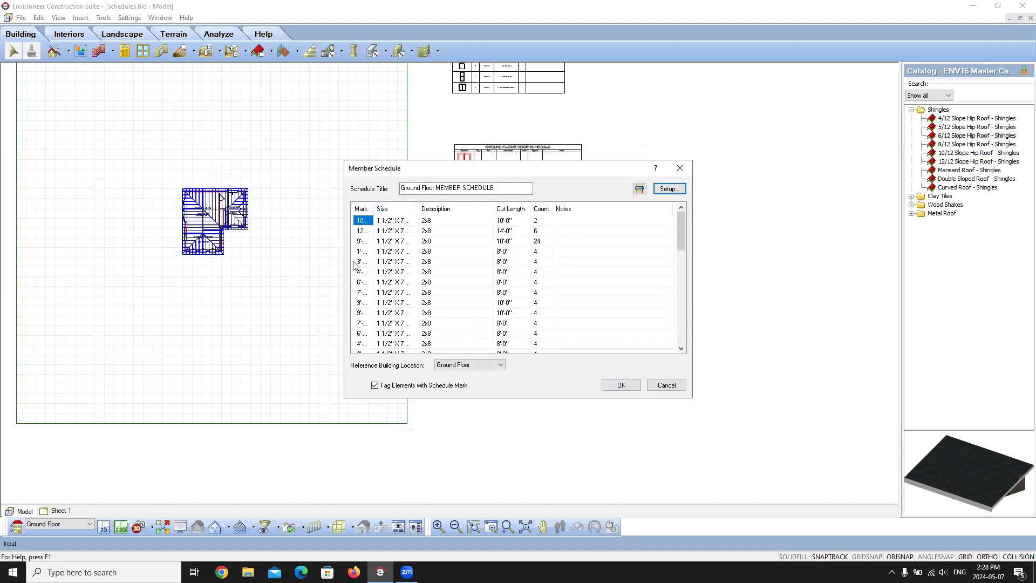
- Accept the member schedule and place it in the empty area below the ground floor room schedule
click(621, 385)
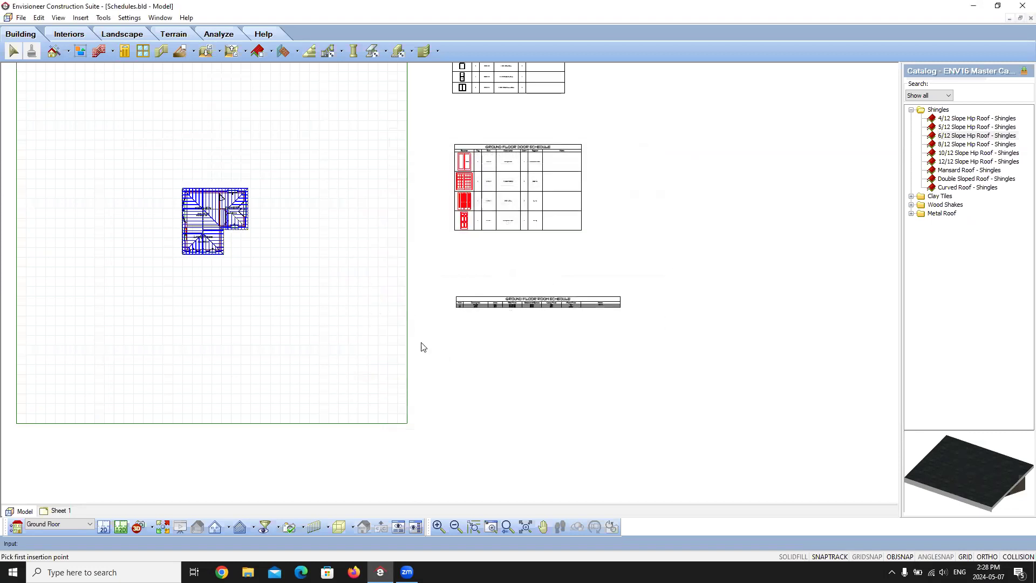
scroll(484, 233, down, 2)
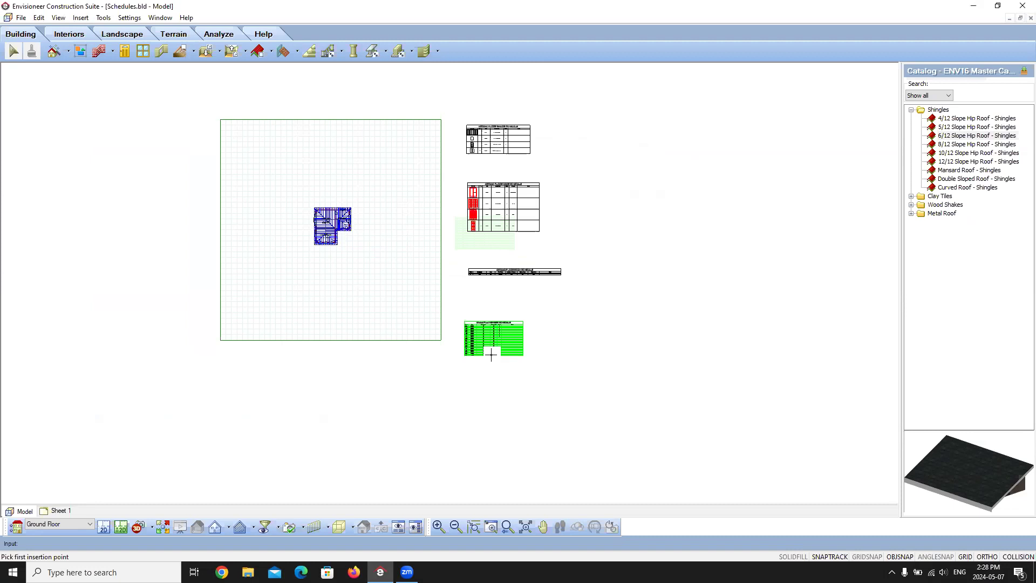
click(497, 327)
- Examine the placed member schedule's rows and the actual-length marks on the roof members in the plan
scroll(502, 324, up, 3)
scroll(506, 316, up, 3)
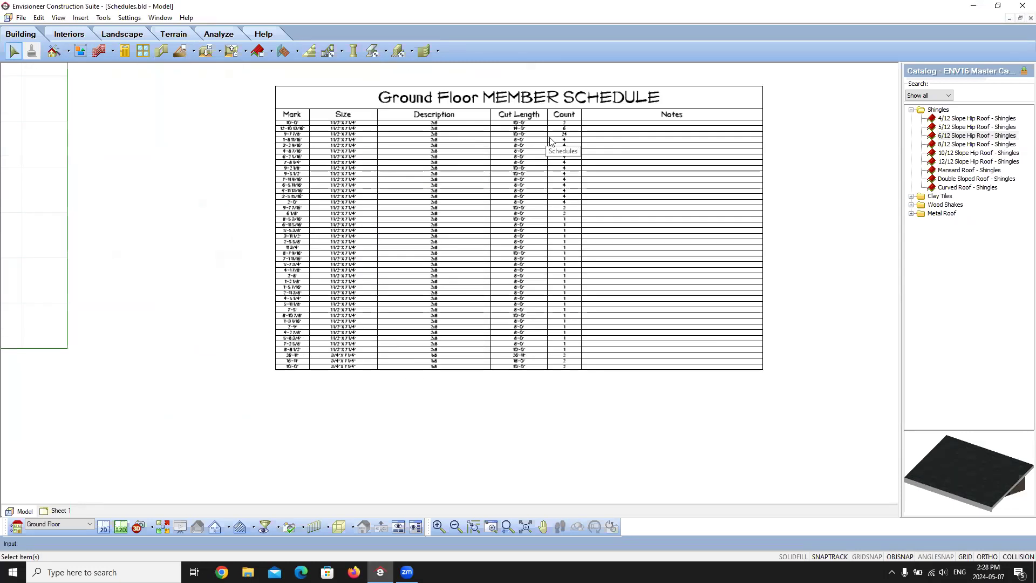
scroll(304, 137, up, 2)
scroll(685, 169, up, 1)
scroll(685, 173, down, 3)
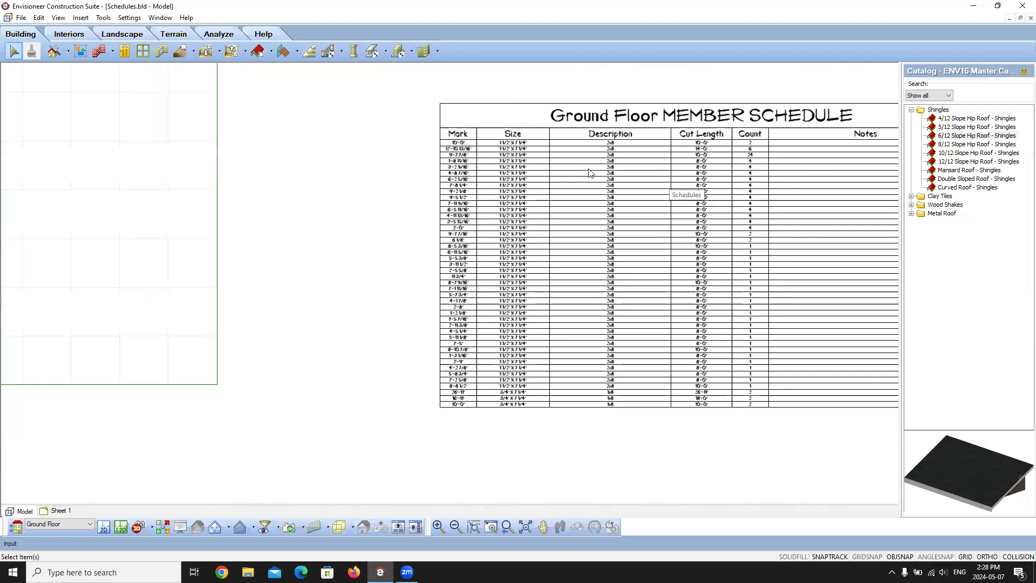
scroll(693, 179, down, 4)
scroll(243, 202, up, 3)
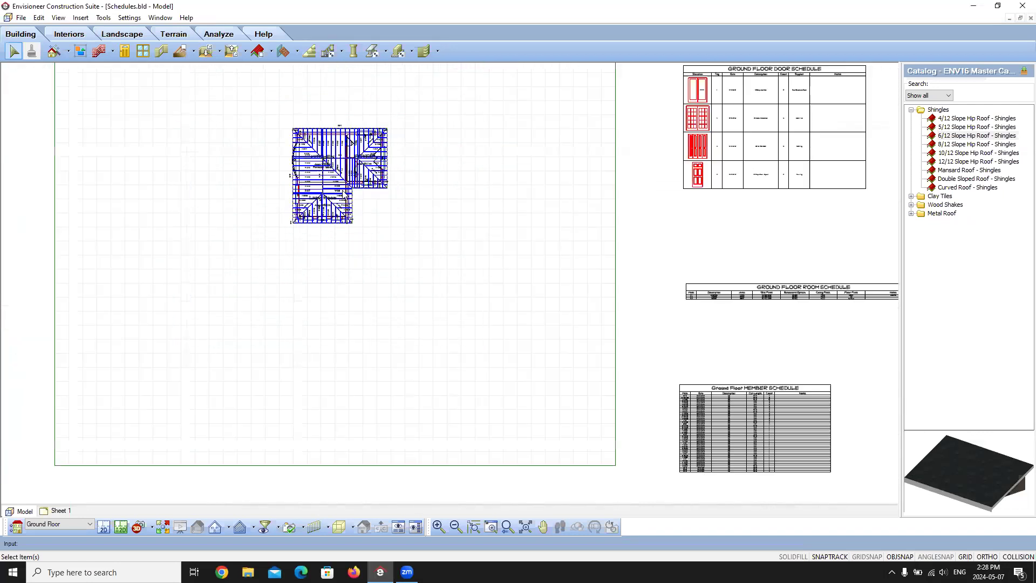
scroll(243, 202, up, 3)
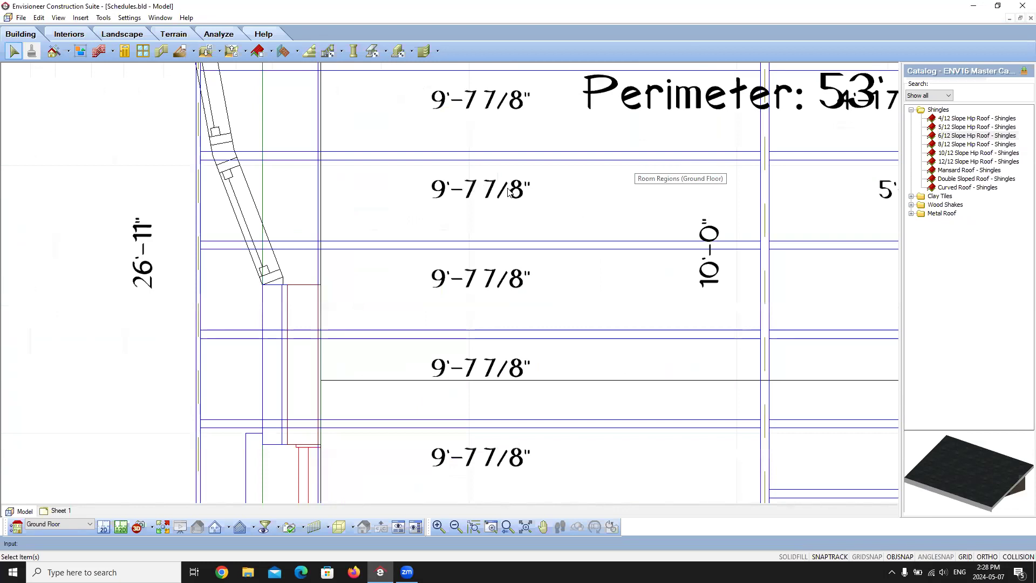
scroll(509, 192, down, 2)
scroll(492, 216, down, 3)
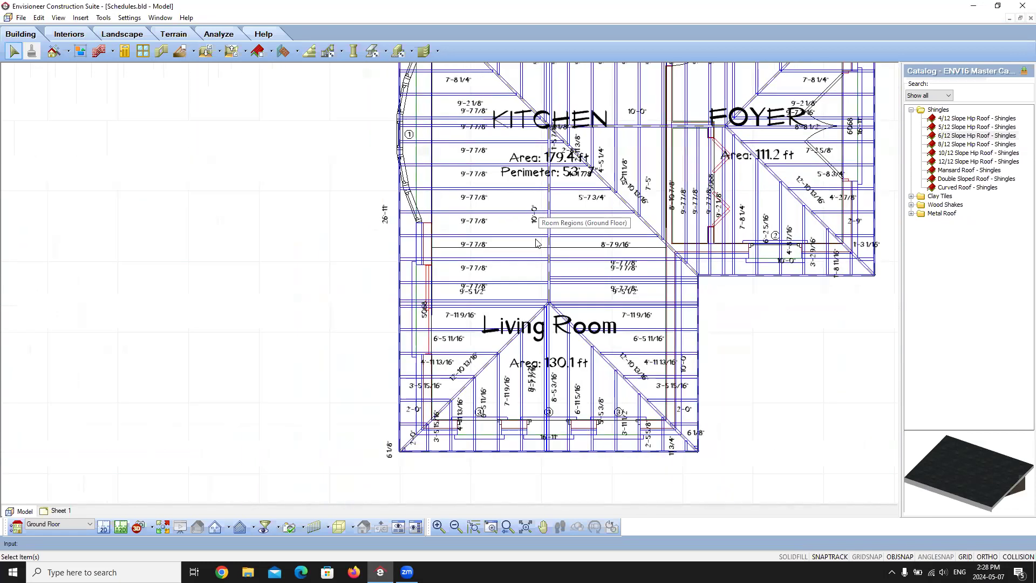
- Examine the actual-length marks on the roof members around the kitchen, foyer and living room
scroll(529, 292, down, 3)
scroll(618, 202, up, 3)
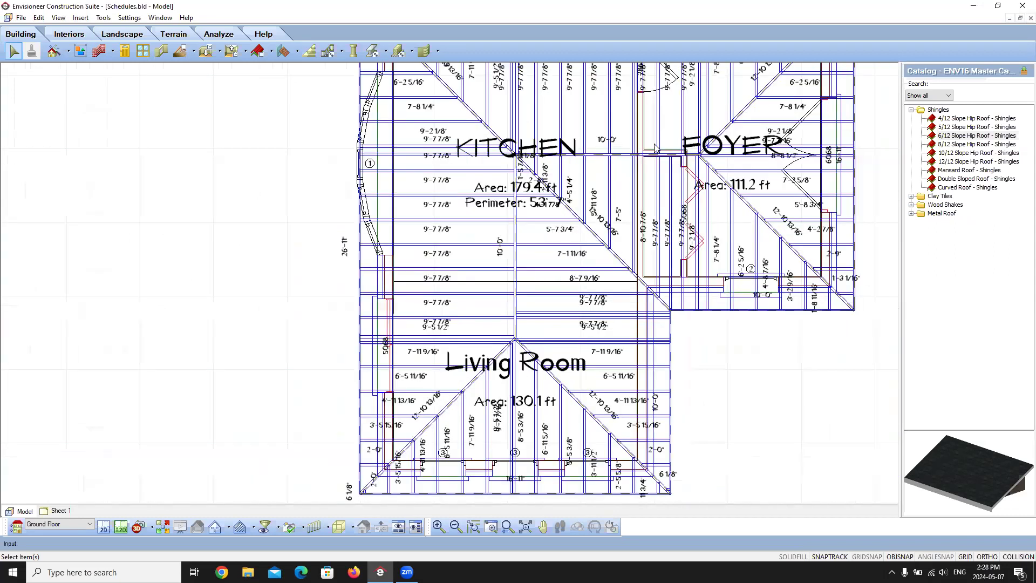
scroll(655, 146, up, 2)
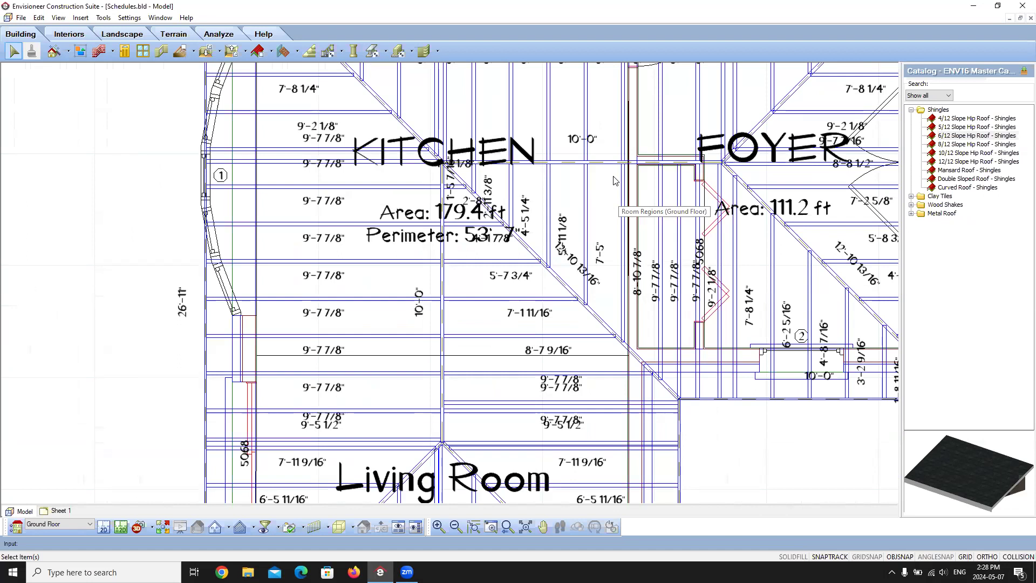
scroll(336, 310, down, 4)
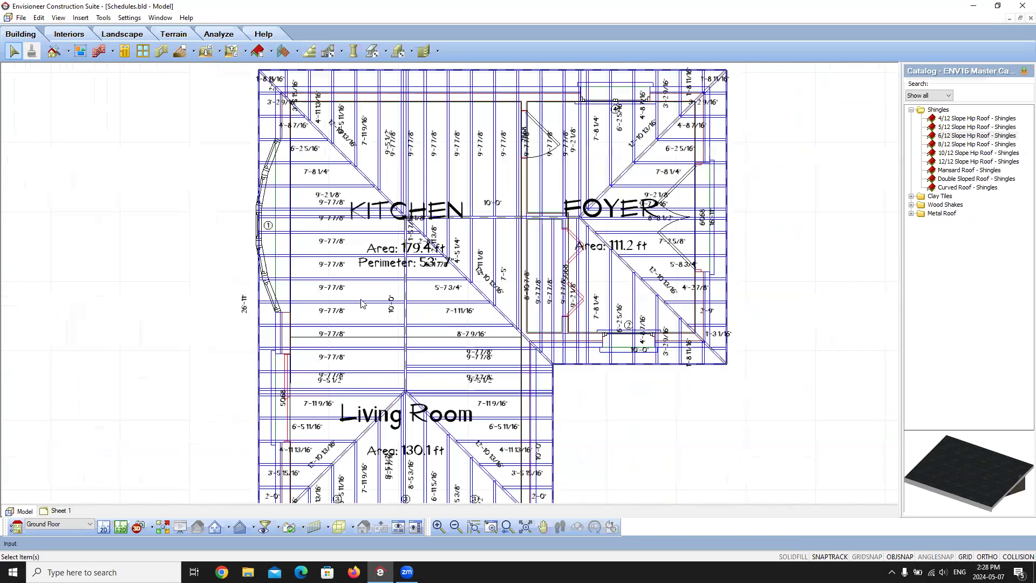
scroll(378, 426, up, 3)
scroll(378, 426, up, 2)
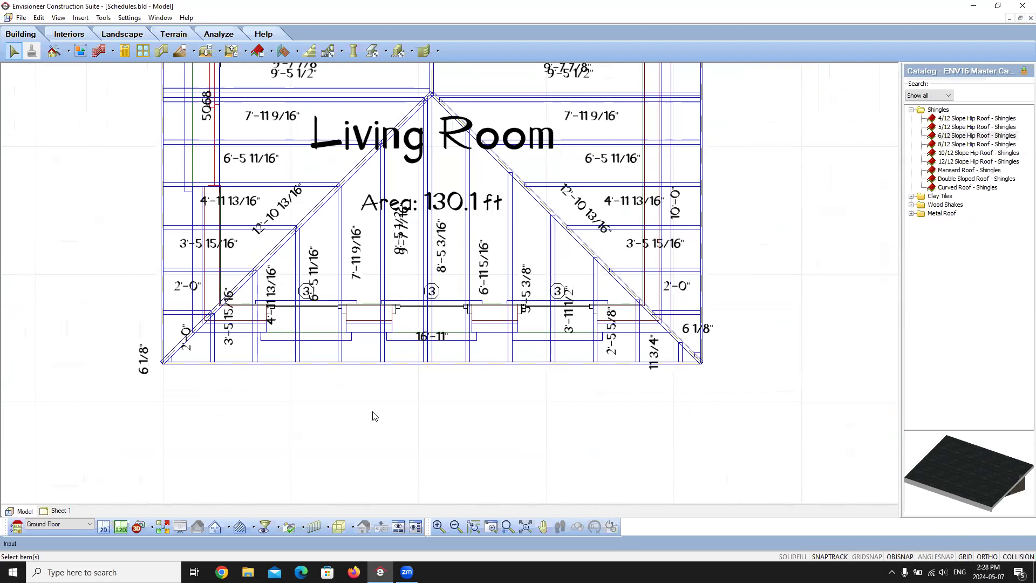
scroll(318, 356, down, 5)
scroll(157, 307, down, 6)
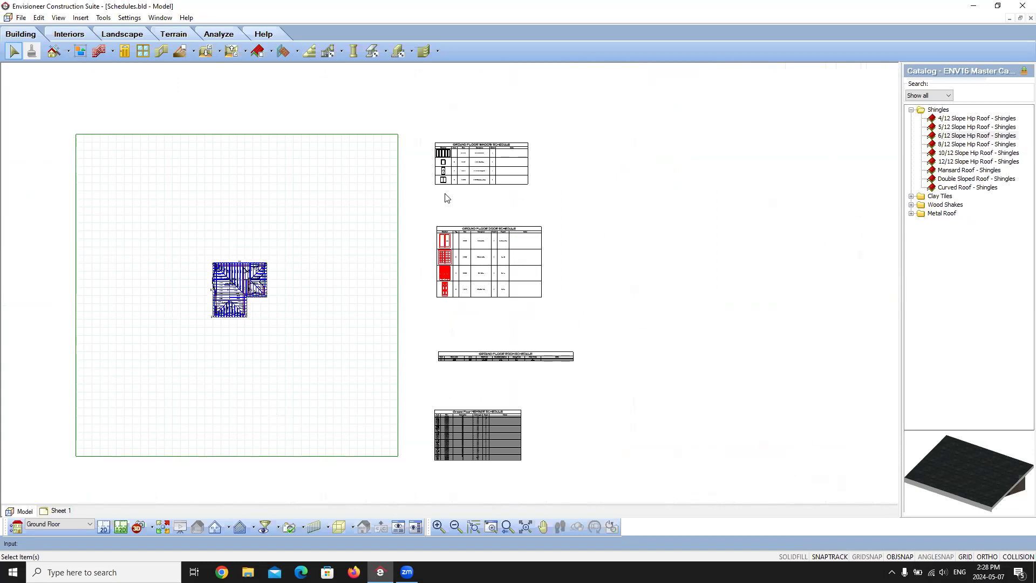
- In the model, stack the door, member and room schedules closely beneath the ground floor window schedule
click(57, 511)
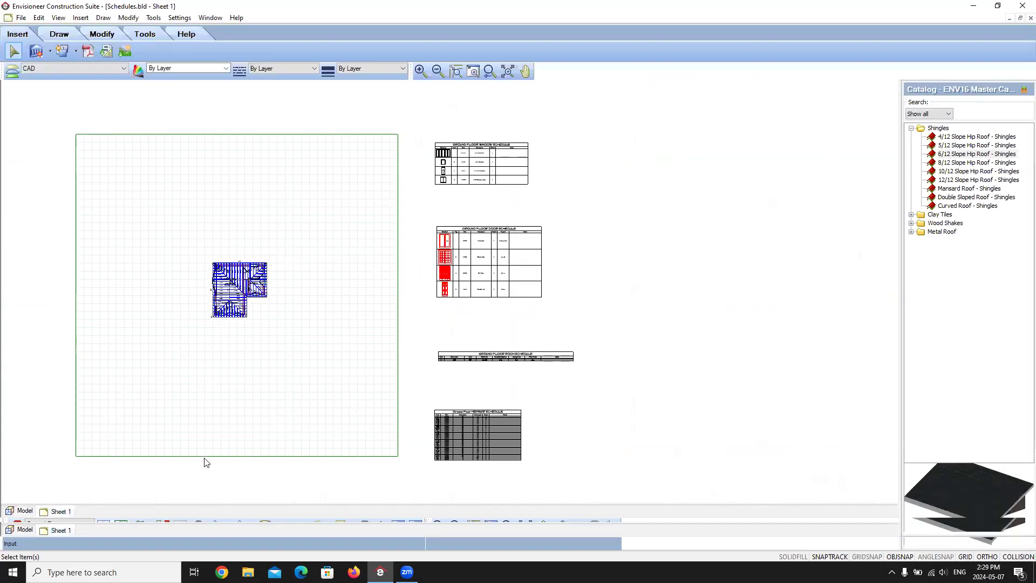
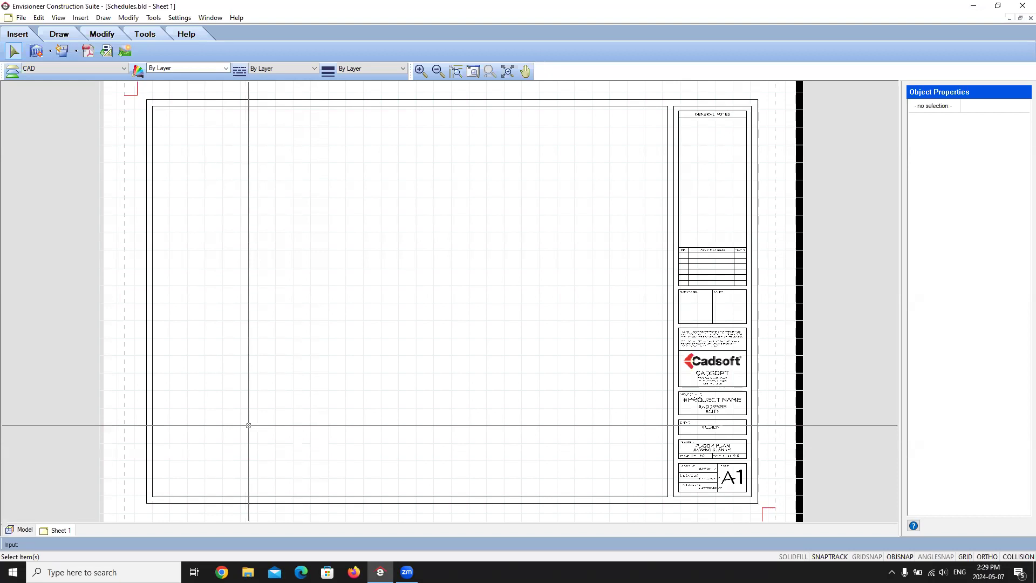
click(21, 529)
click(491, 256)
drag(488, 257, 488, 222)
click(498, 358)
mouse_move(503, 354)
mouse_down()
mouse_move(503, 273)
mouse_move(503, 338)
mouse_up()
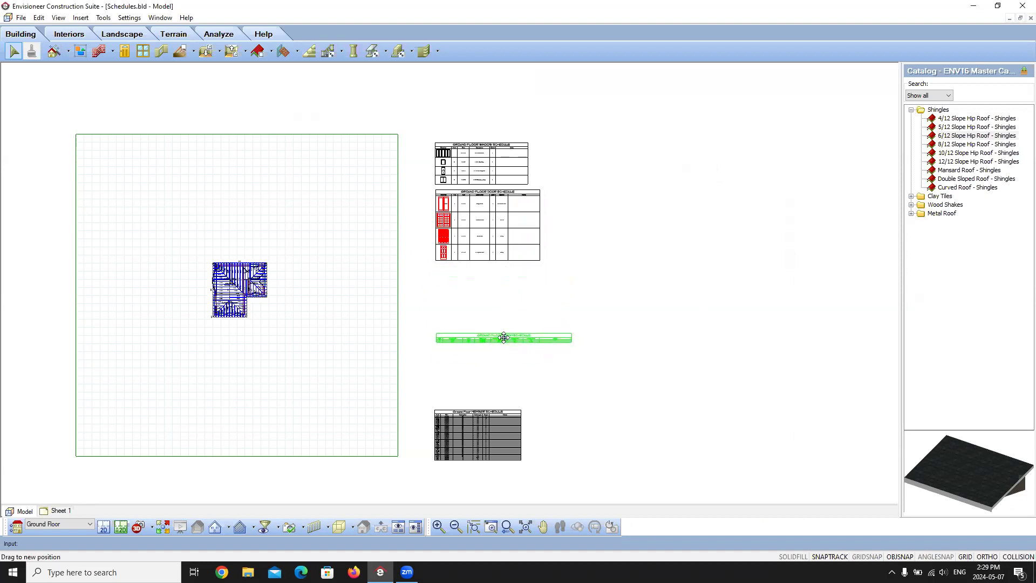
click(477, 443)
drag(477, 434, 476, 292)
click(497, 339)
drag(496, 339, 495, 326)
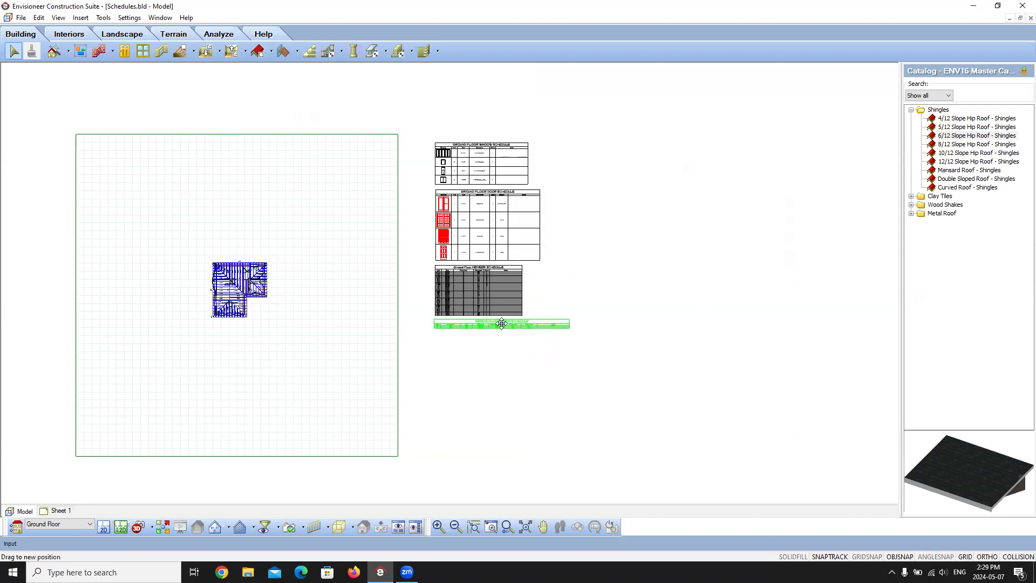
- Define a Ground Floor SmartView framing all four schedules at 1/4" = 1'-0" and place it as a drawing on Sheet 1
click(59, 511)
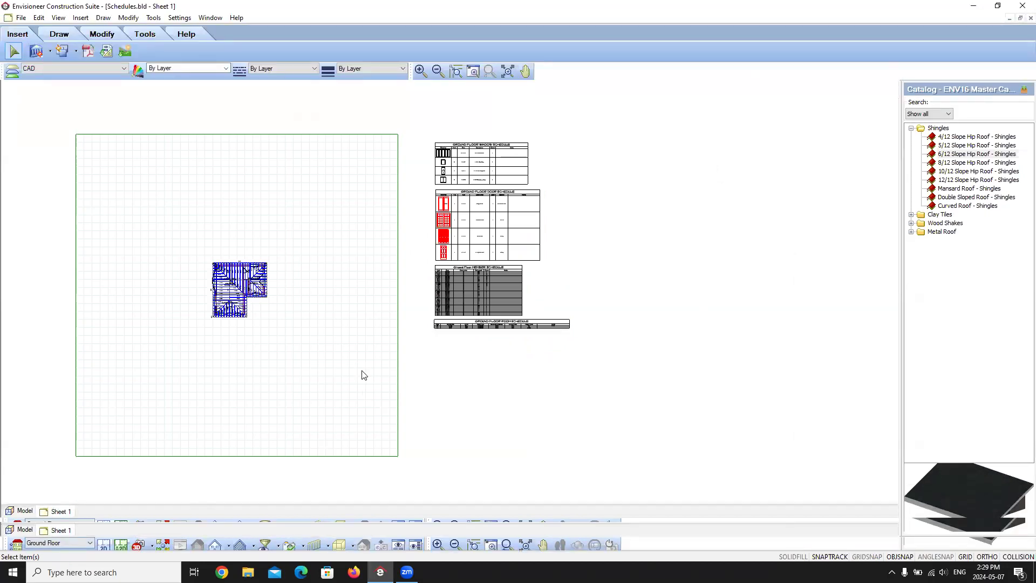
click(50, 51)
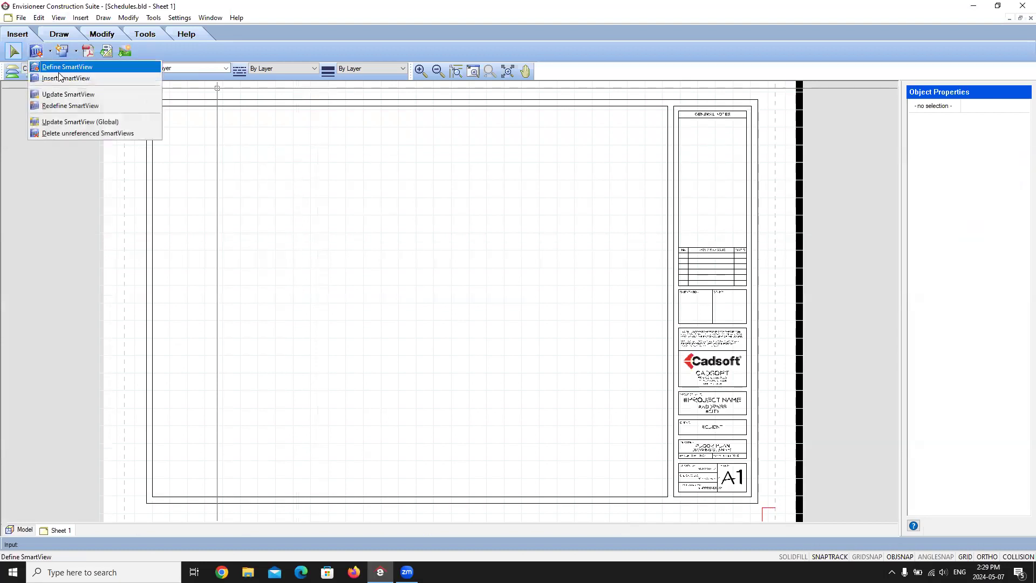
click(73, 69)
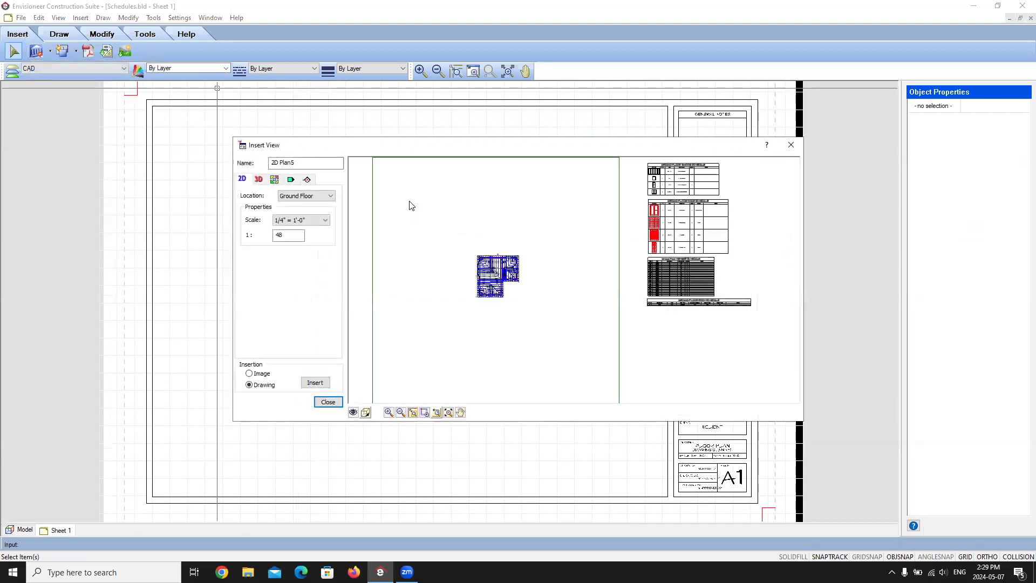
middle_drag(508, 257, 483, 232)
scroll(574, 229, up, 3)
middle_drag(582, 228, 513, 230)
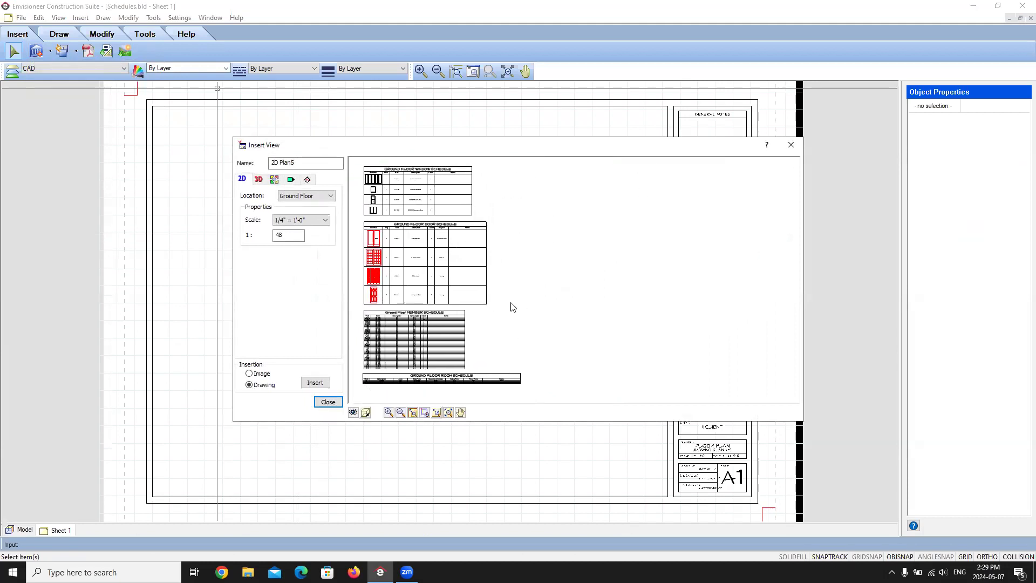
middle_drag(576, 276, 576, 281)
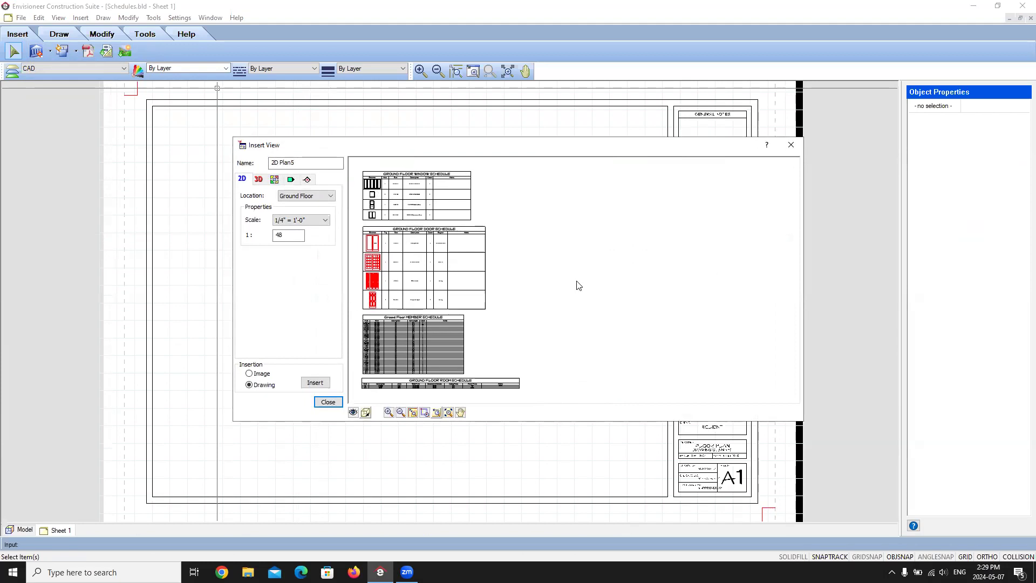
click(315, 382)
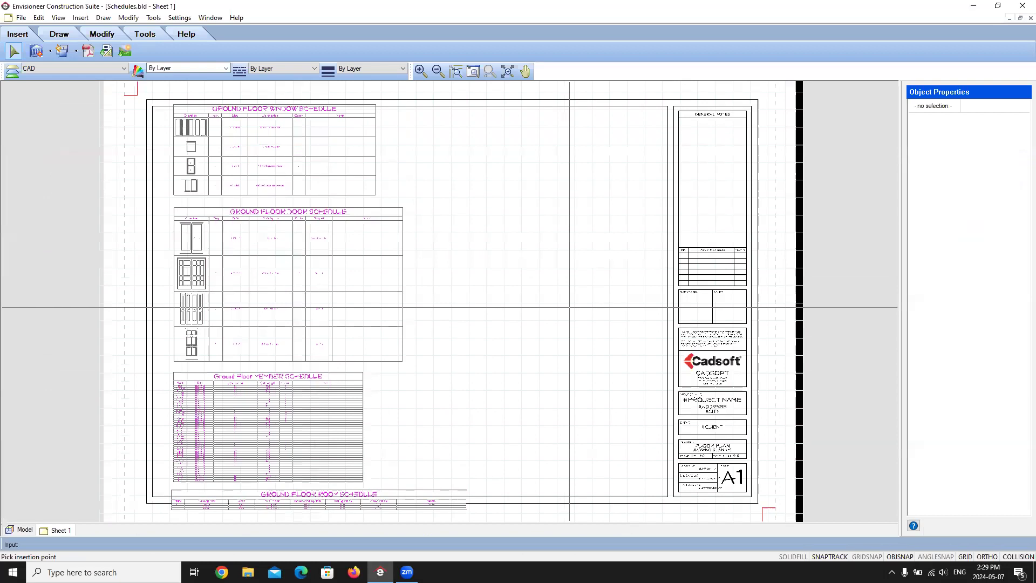
scroll(569, 308, down, 3)
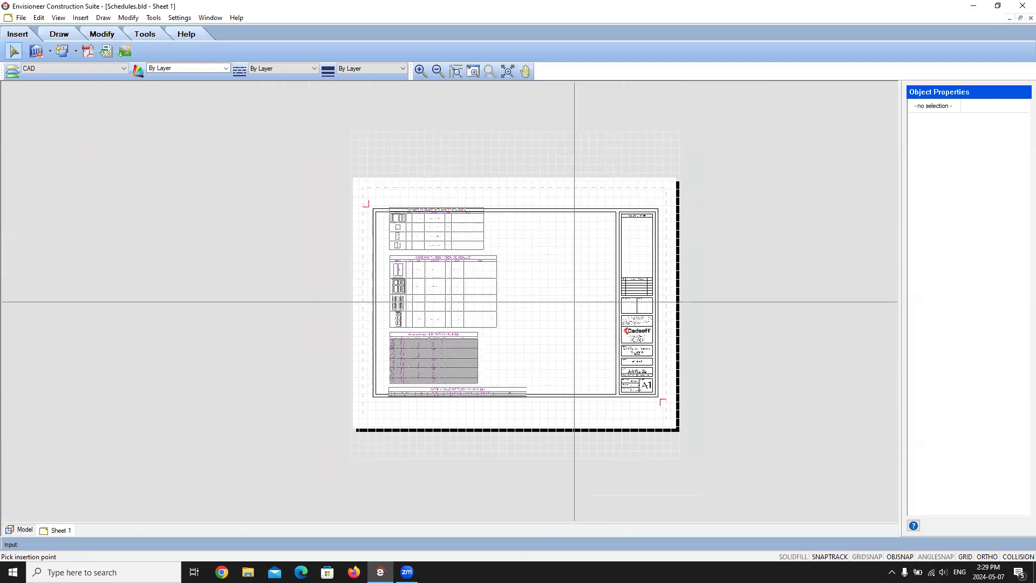
click(569, 302)
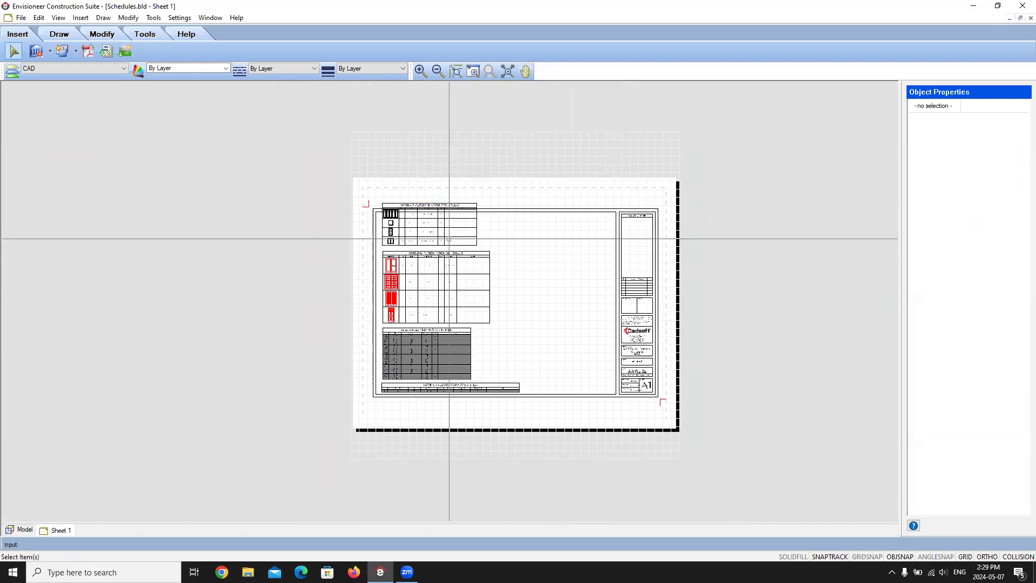
- Tighten the schedule stack in the model by moving the window schedule down and the member and room schedules up
scroll(449, 239, up, 5)
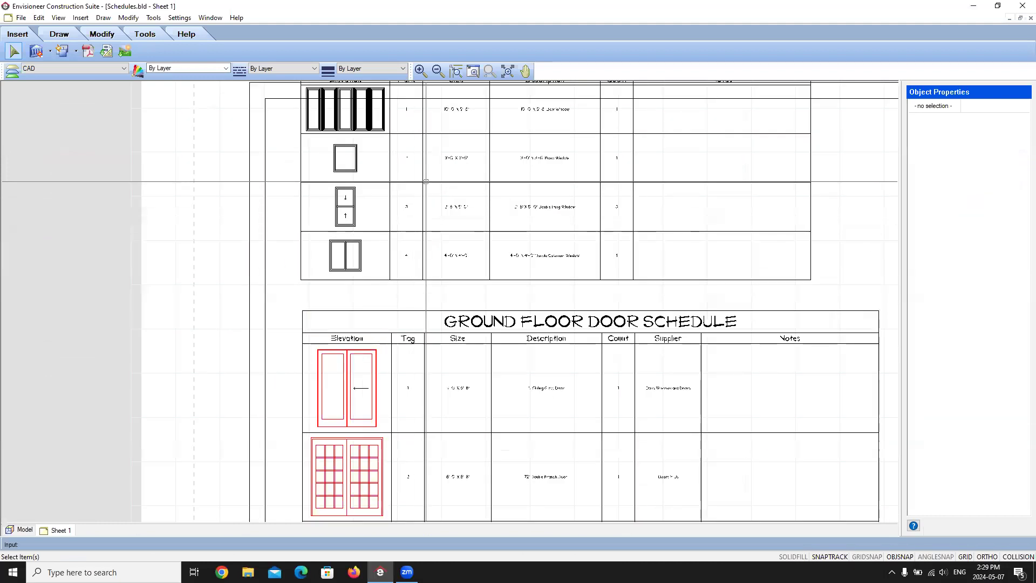
click(425, 181)
scroll(345, 245, down, 5)
click(24, 530)
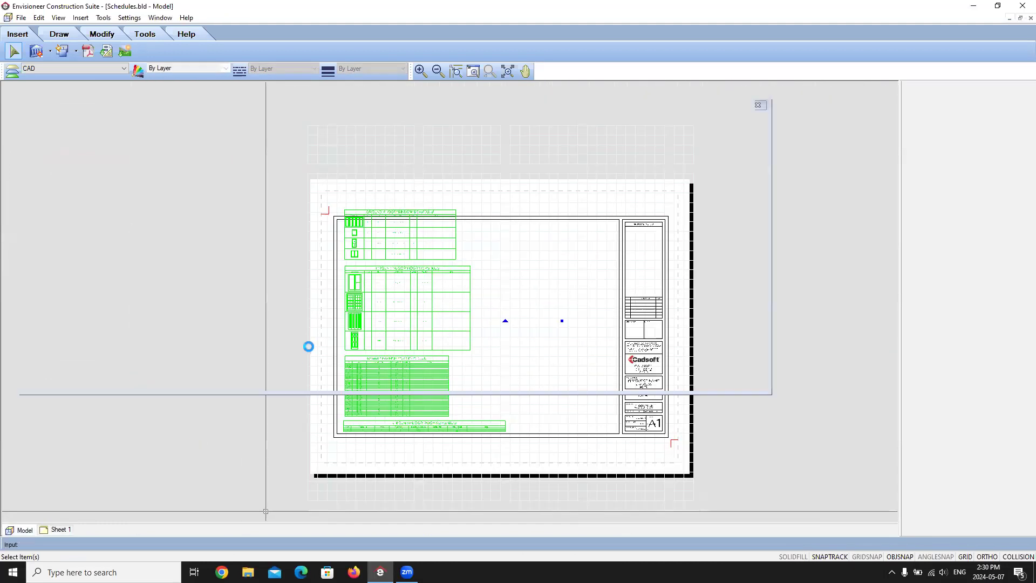
scroll(500, 169, up, 2)
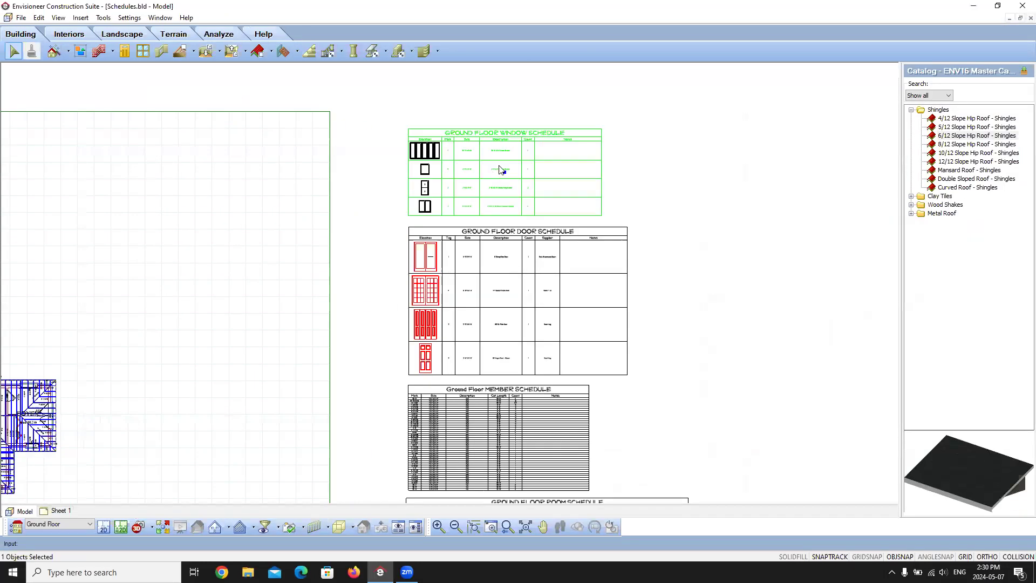
drag(501, 170, 507, 178)
click(501, 436)
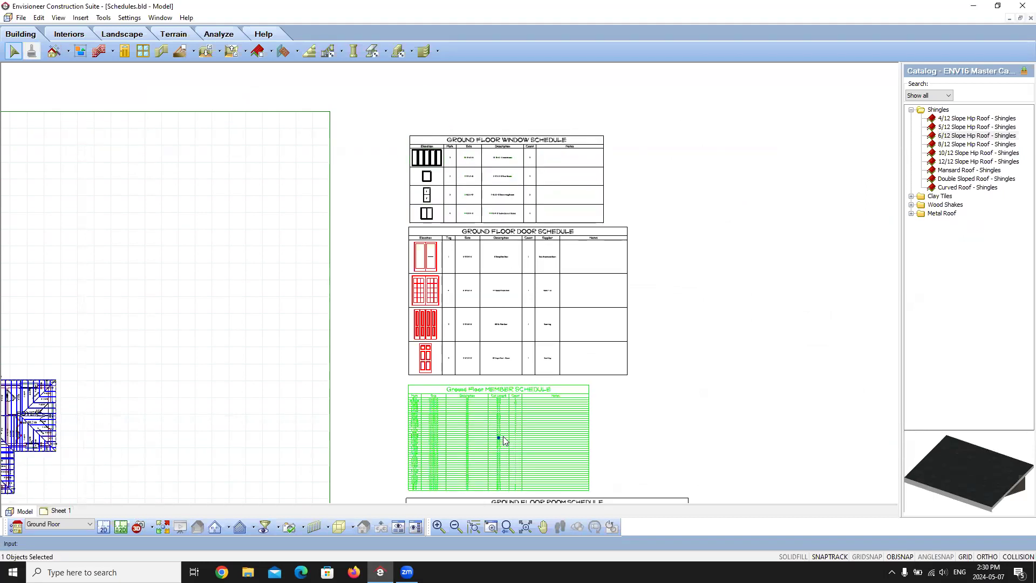
drag(499, 437, 530, 400)
scroll(503, 429, down, 3)
scroll(526, 372, up, 4)
click(510, 411)
click(250, 503)
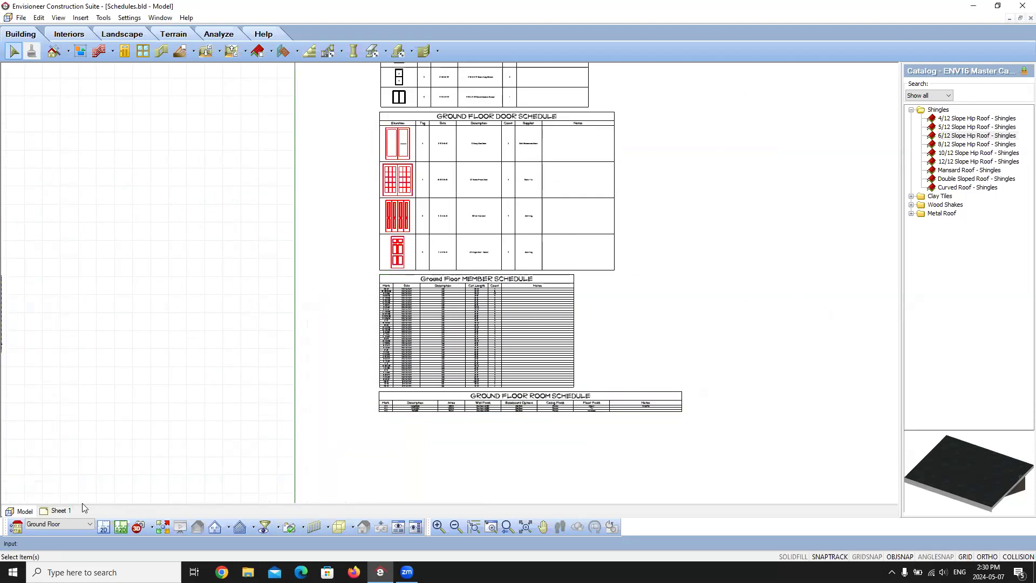
- Update the combined schedule view's contents on Sheet 1 and move it down to fit inside the sheet border
click(60, 510)
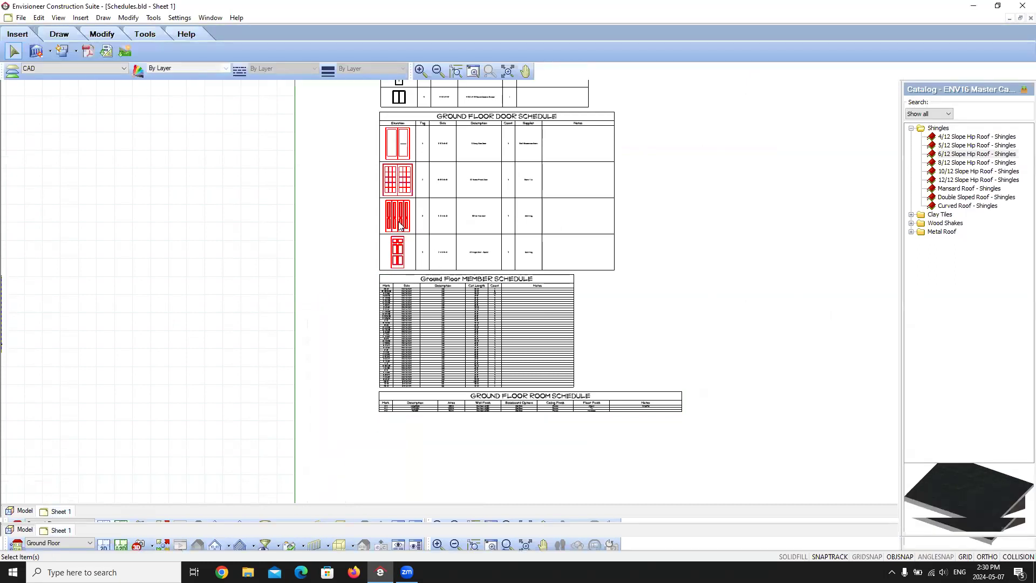
click(374, 233)
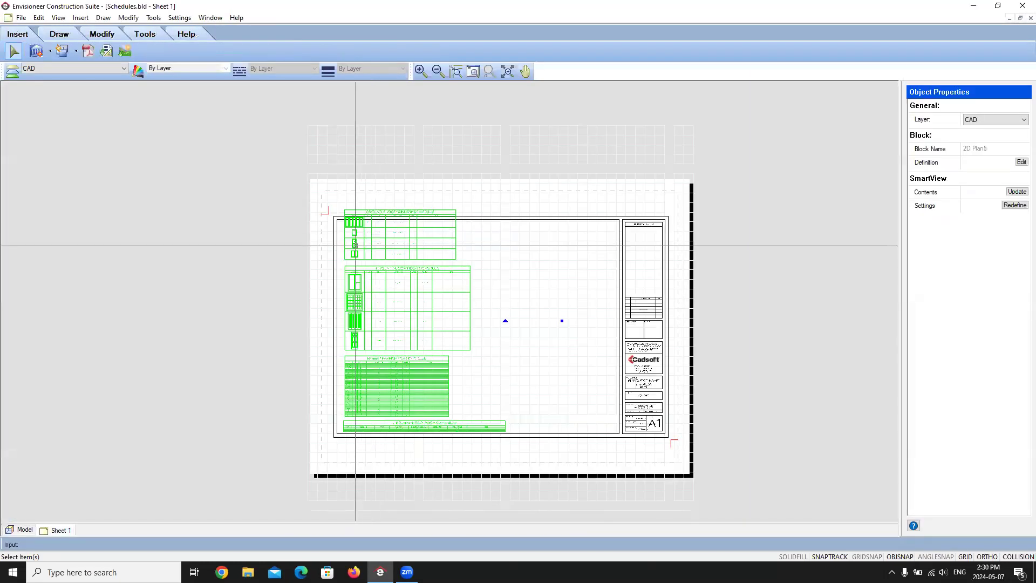
click(1019, 192)
click(474, 340)
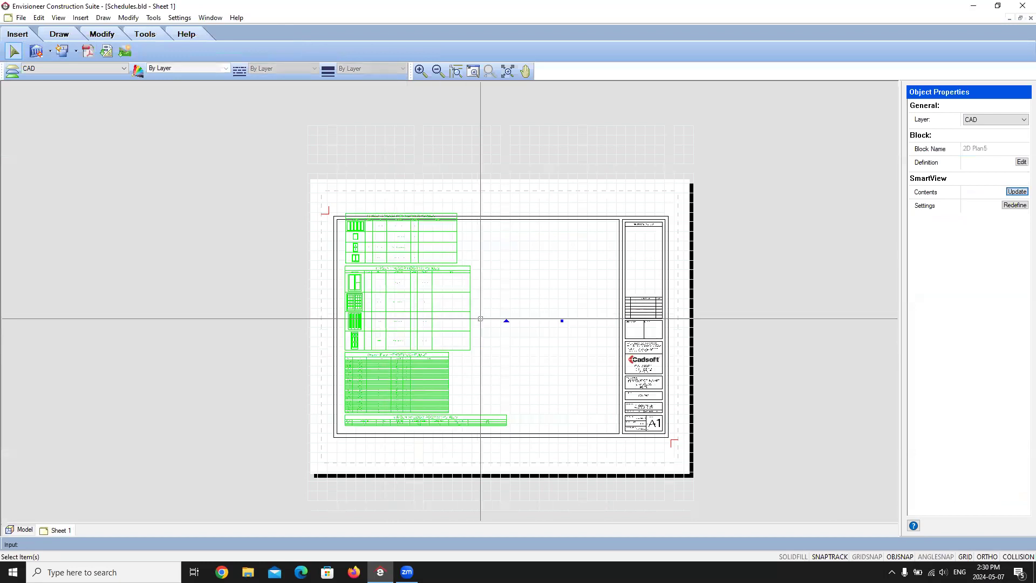
drag(560, 319, 555, 330)
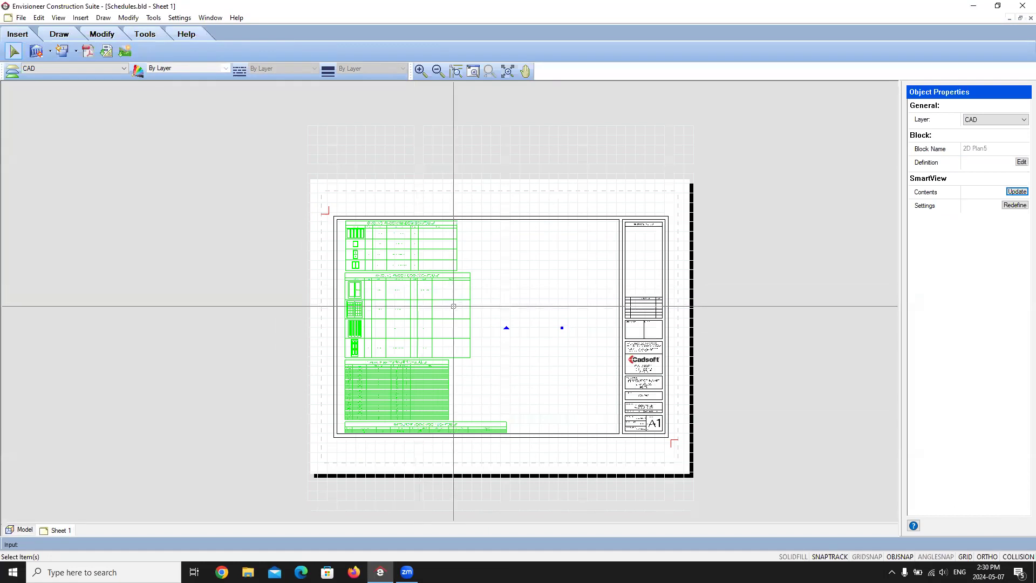
- Delete the combined schedule view from Sheet 1 and move the room schedule in the model well below the member schedule
key(Delete)
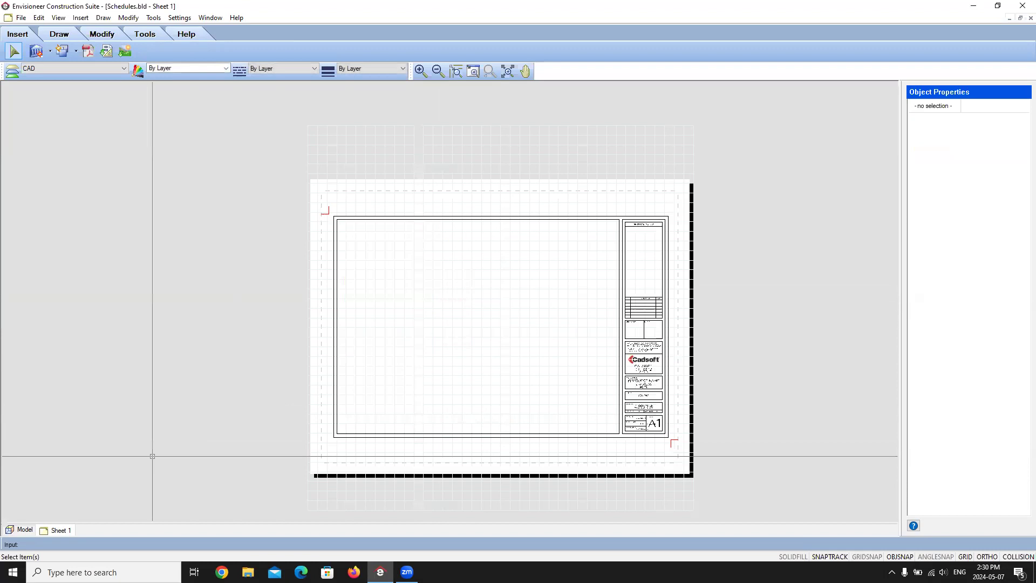
click(25, 531)
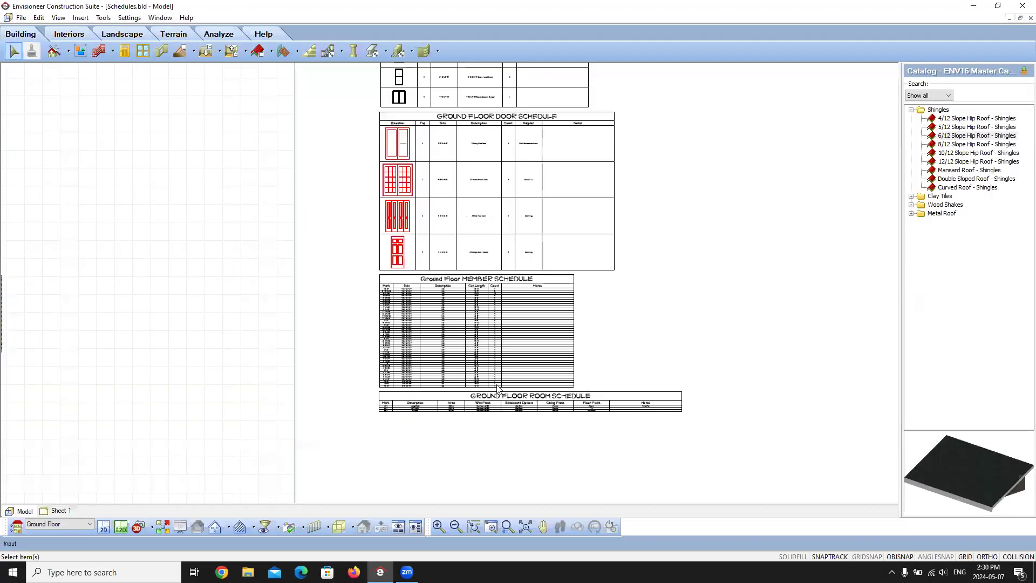
click(496, 399)
scroll(488, 396, down, 3)
scroll(520, 157, down, 4)
scroll(496, 242, up, 6)
scroll(484, 102, down, 7)
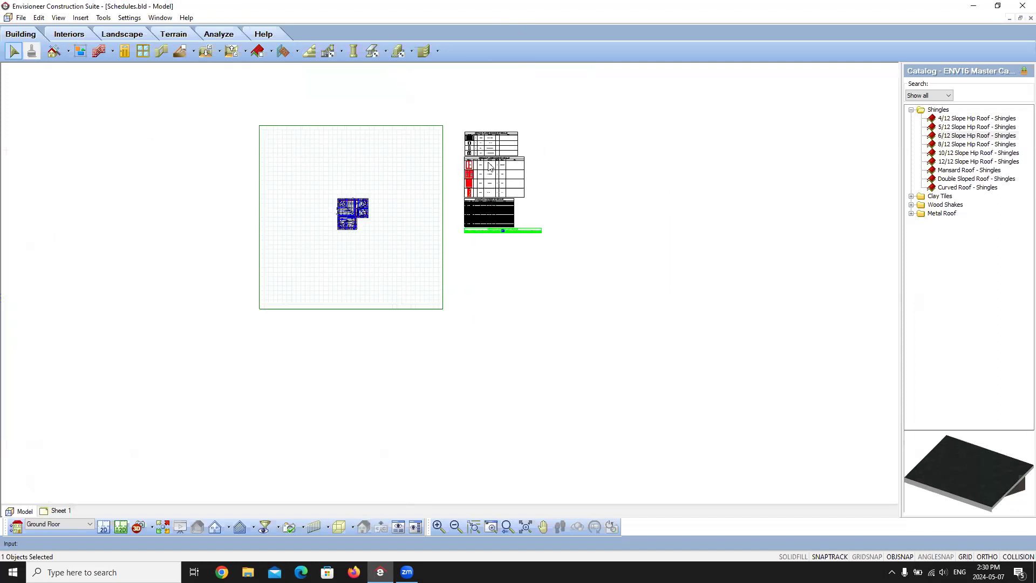
scroll(488, 193, up, 4)
drag(511, 250, 508, 364)
- Move the member and door schedules down so wide gaps separate all four schedules in the model
click(515, 228)
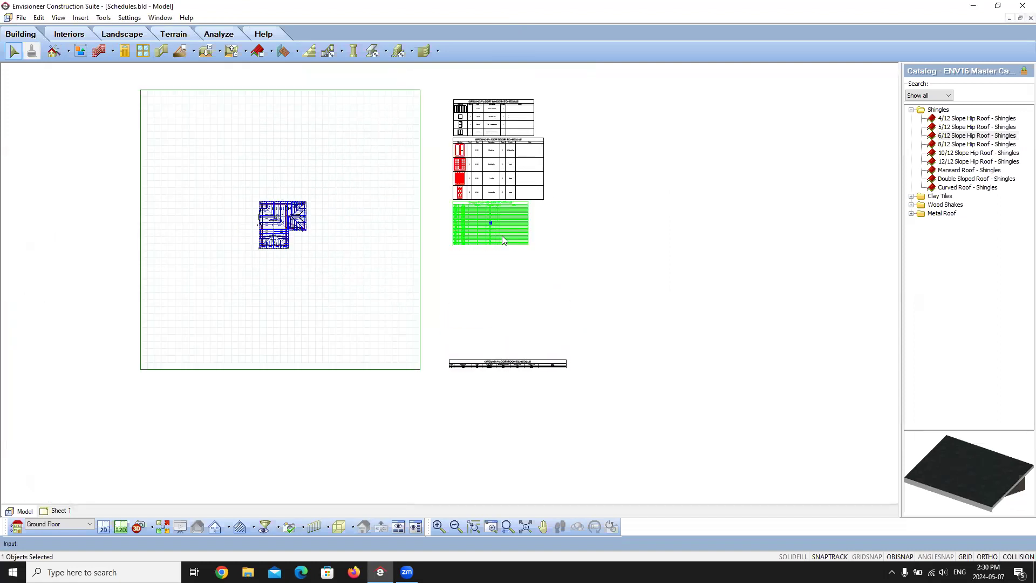
drag(489, 224, 488, 303)
click(502, 172)
drag(498, 167, 494, 197)
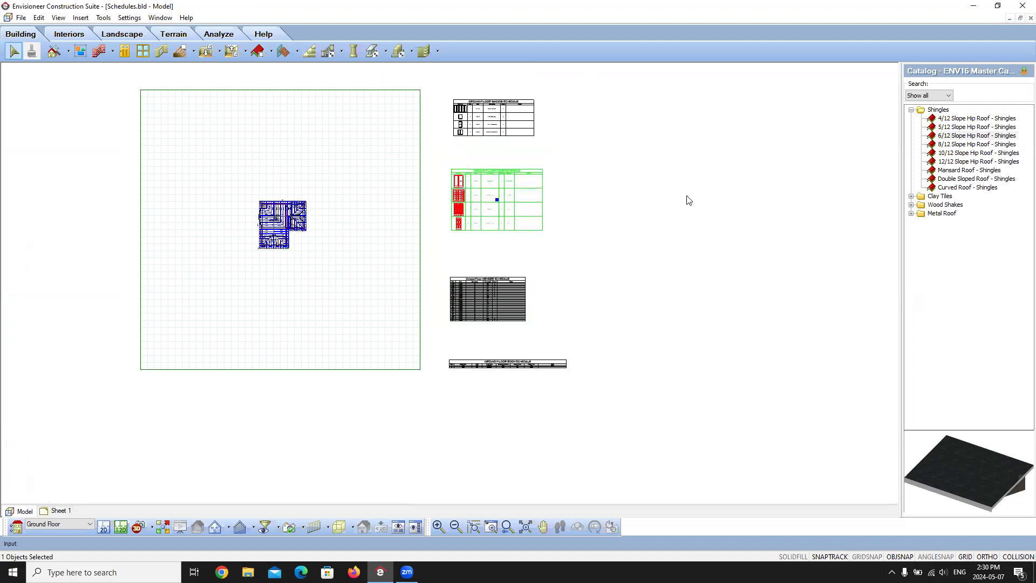
click(689, 197)
- Set up a new SmartView for Sheet 1 named WINDOW SCHEDULE, framing only the ground floor window schedule
click(61, 511)
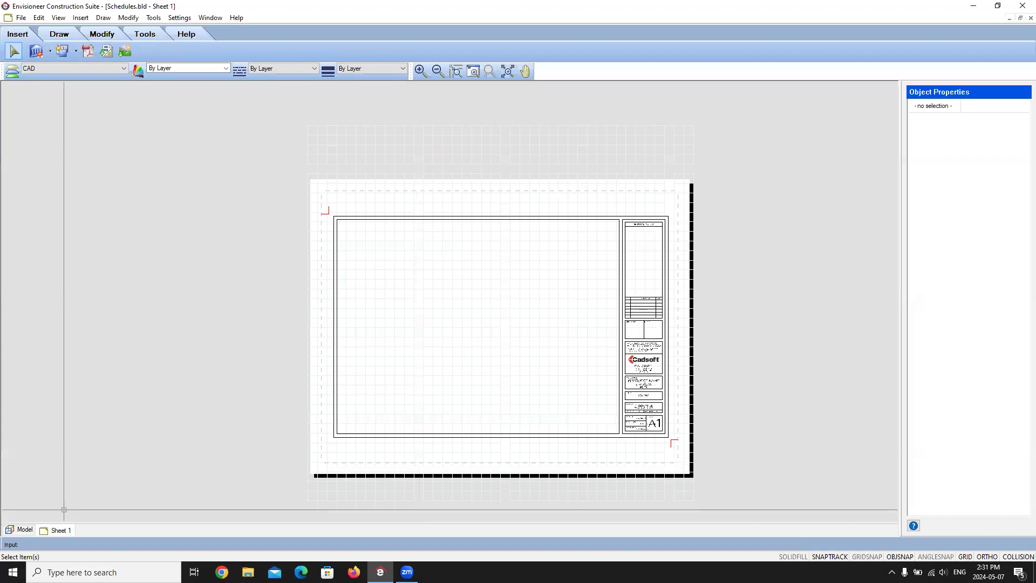
click(38, 51)
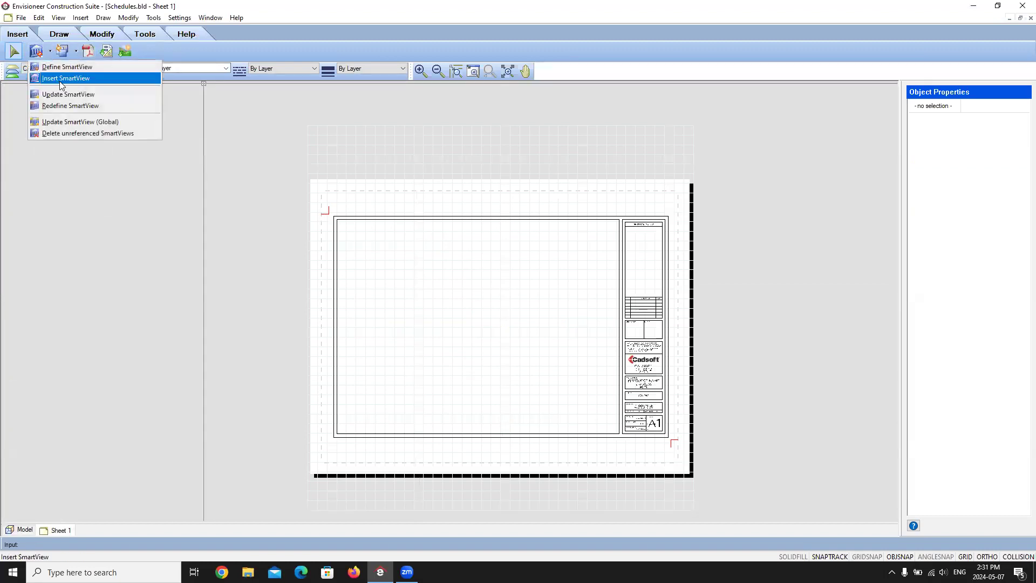
click(60, 80)
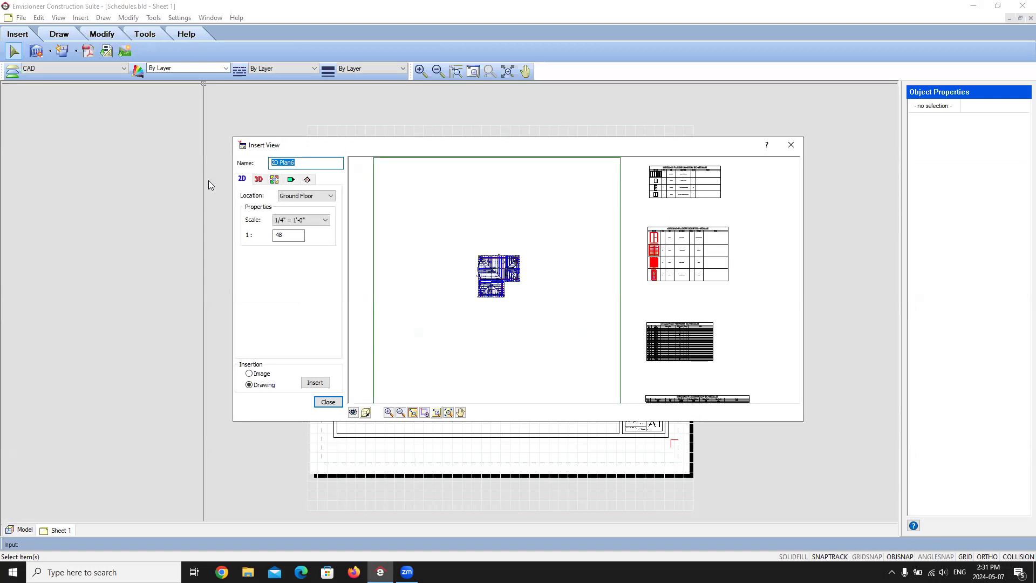
text(WINDIW)
text(OW)
middle_drag(547, 294, 356, 359)
scroll(495, 262, up, 4)
middle_drag(506, 231, 614, 296)
scroll(602, 287, up, 3)
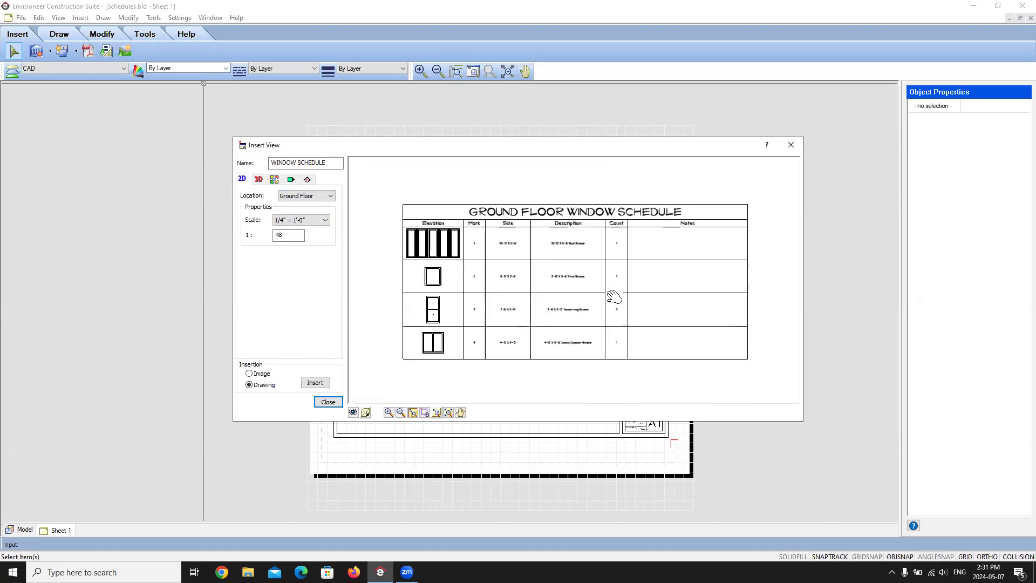
- Insert the WINDOW SCHEDULE view in the upper-left corner of Sheet 1's drawing area
click(315, 382)
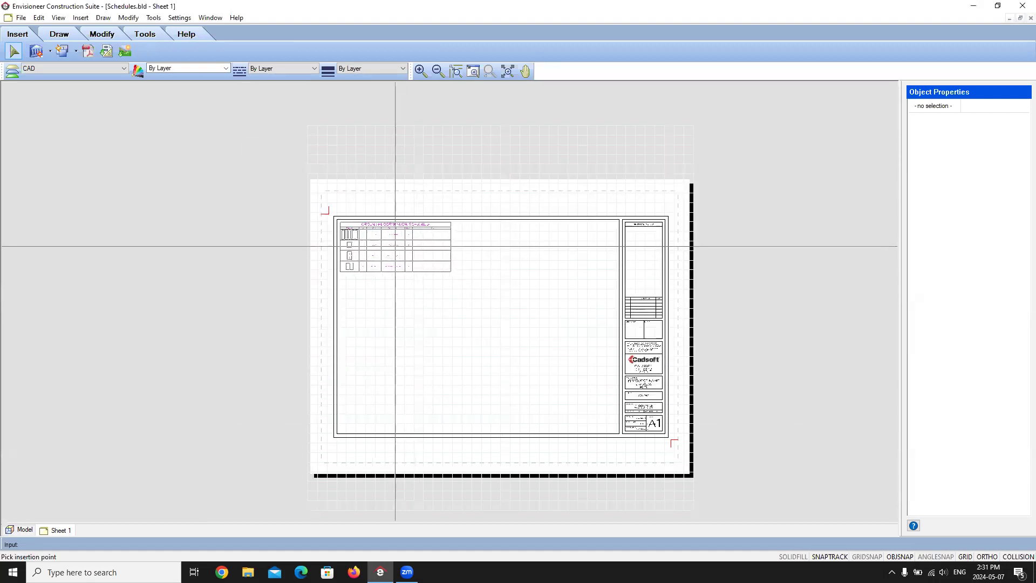
click(396, 247)
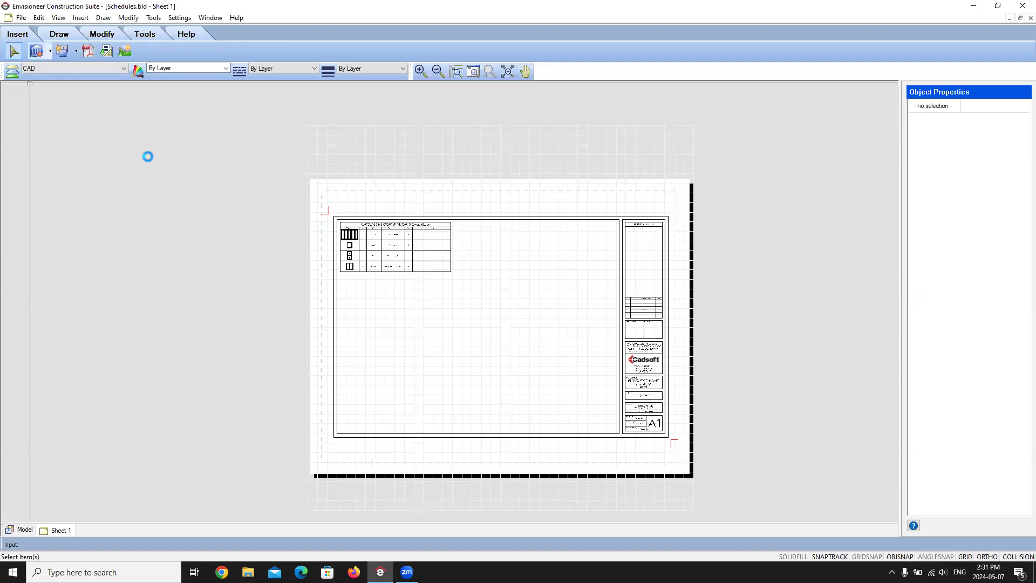
- Insert a SmartView named DOOR SCHEDULE, framing only the ground floor door schedule, directly below the window schedule on Sheet 1
text(DOOR SCHEDULE)
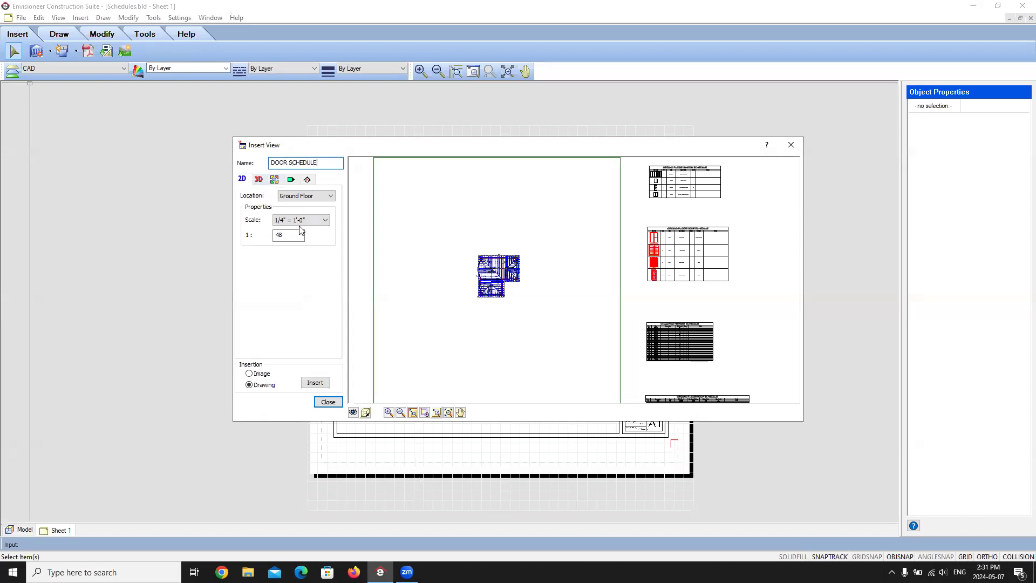
middle_drag(682, 283, 573, 296)
scroll(573, 296, up, 6)
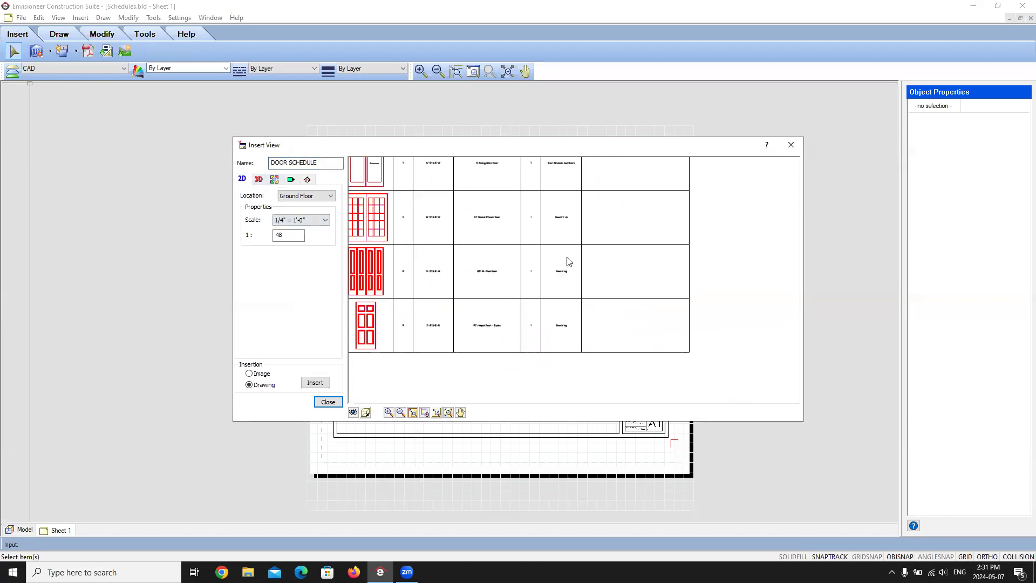
scroll(610, 307, down, 1)
middle_drag(616, 309, 586, 308)
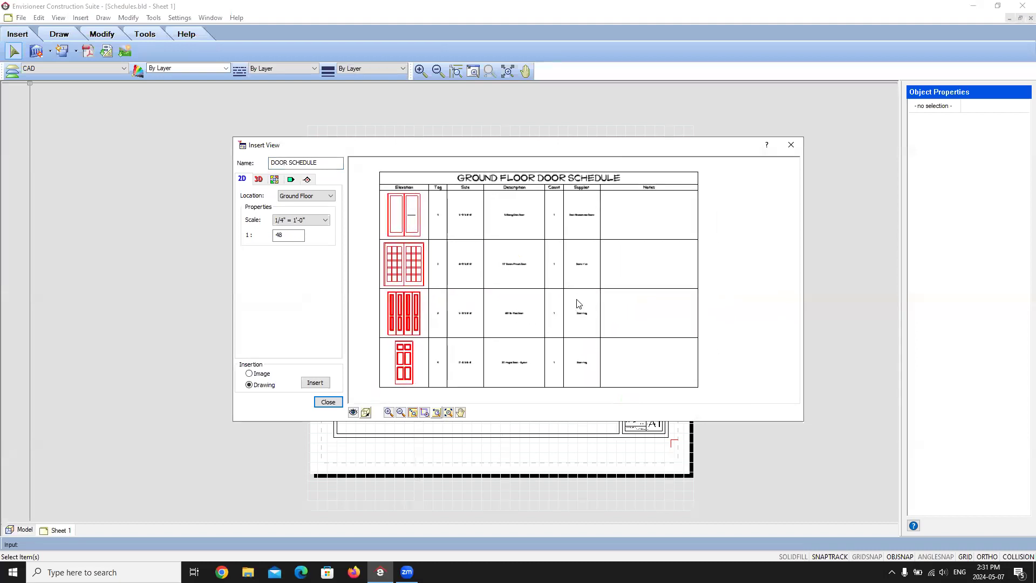
click(313, 382)
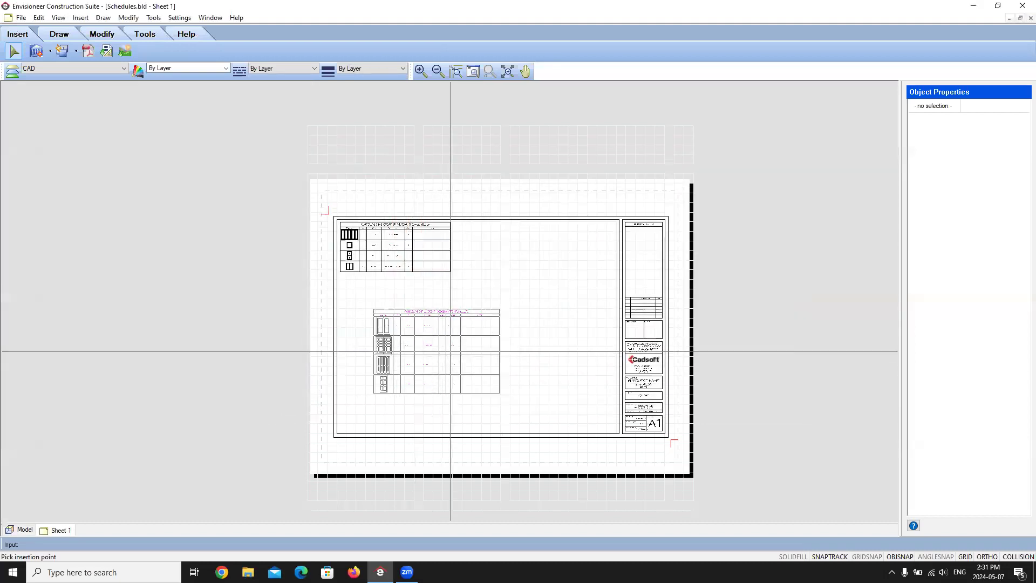
click(417, 319)
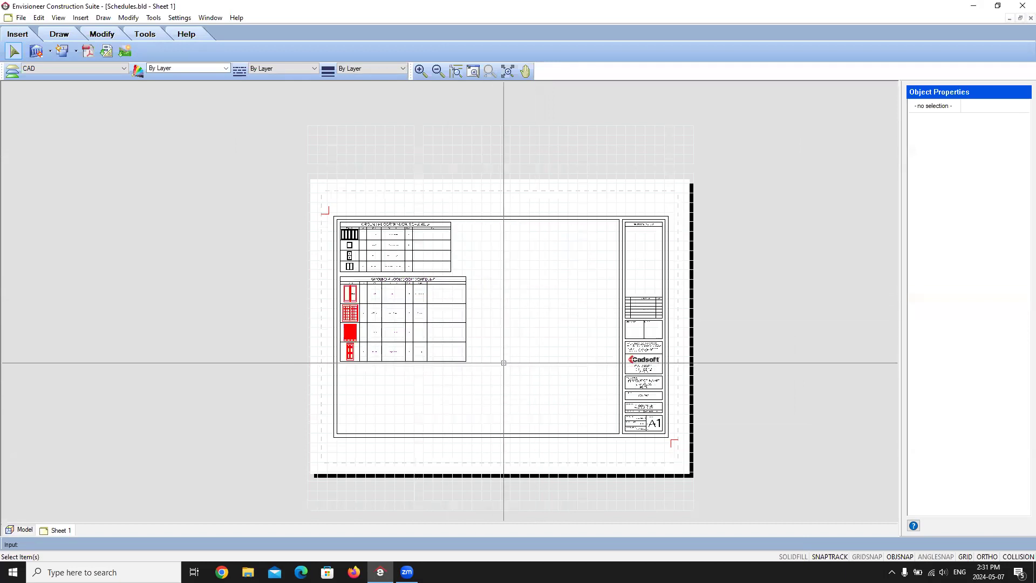
- Start another SmartView for Sheet 1 and name it MEMBER SCHEDULE
click(36, 50)
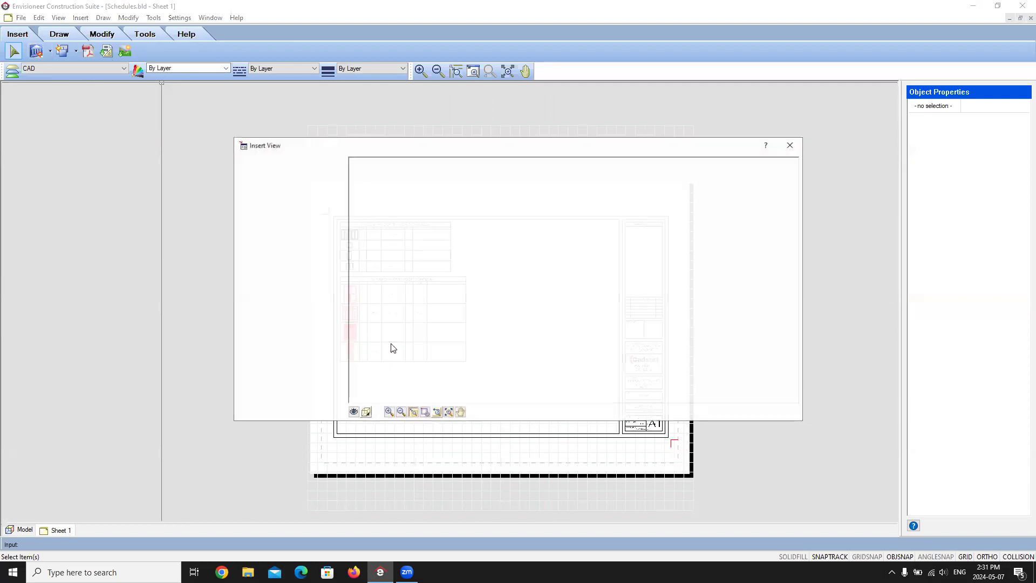
drag(301, 164, 229, 177)
text(mEMBER)
key(BackSpace)
key(BackSpace)
key(BackSpace)
key(BackSpace)
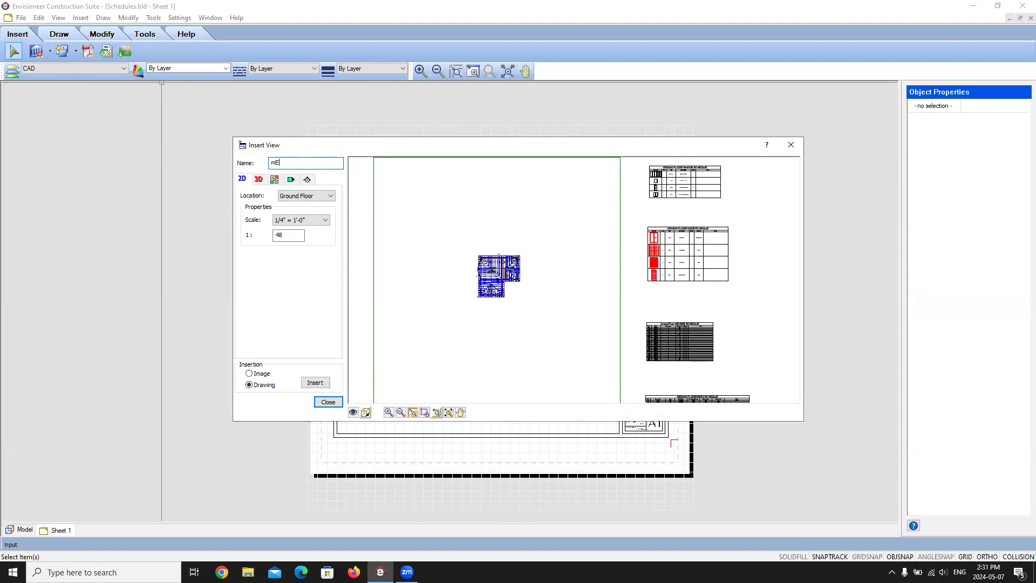
text(BER SCHEDULE)
- Frame only the ground floor member schedule and insert the view in the upper-right corner of the sheet's drawing area
middle_drag(693, 249, 618, 203)
scroll(656, 291, up, 3)
scroll(658, 295, up, 3)
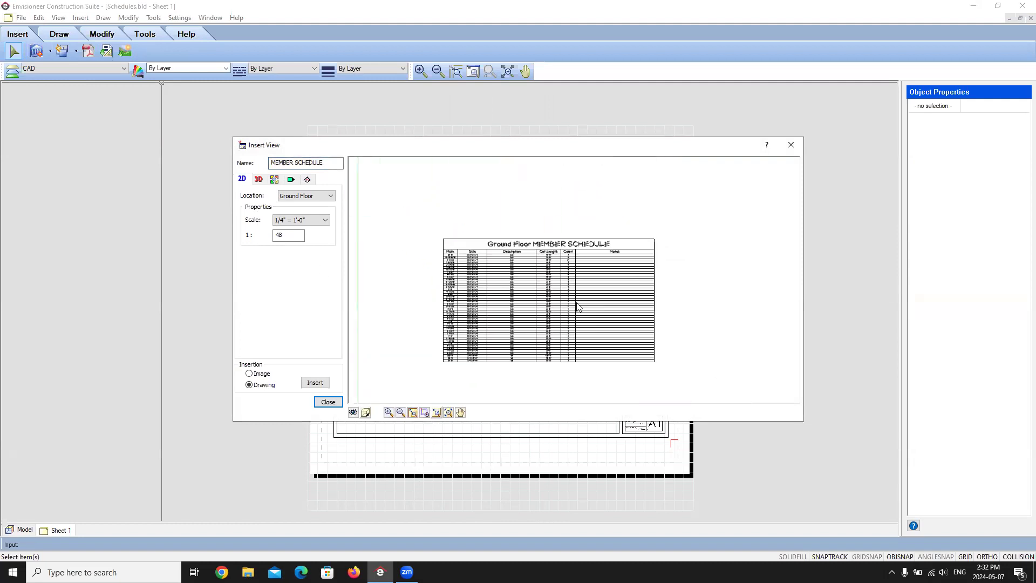
middle_drag(598, 291, 633, 279)
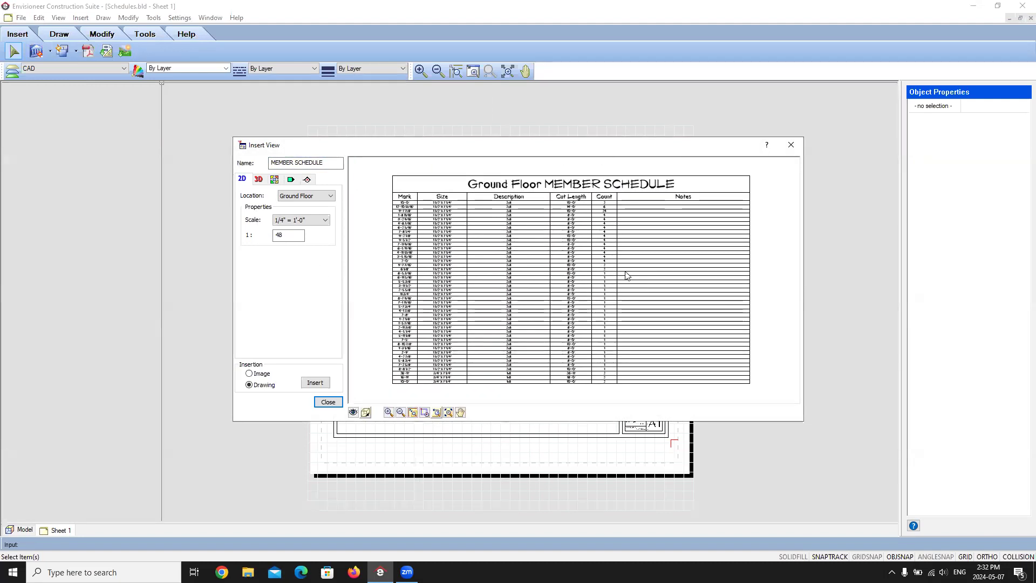
click(315, 382)
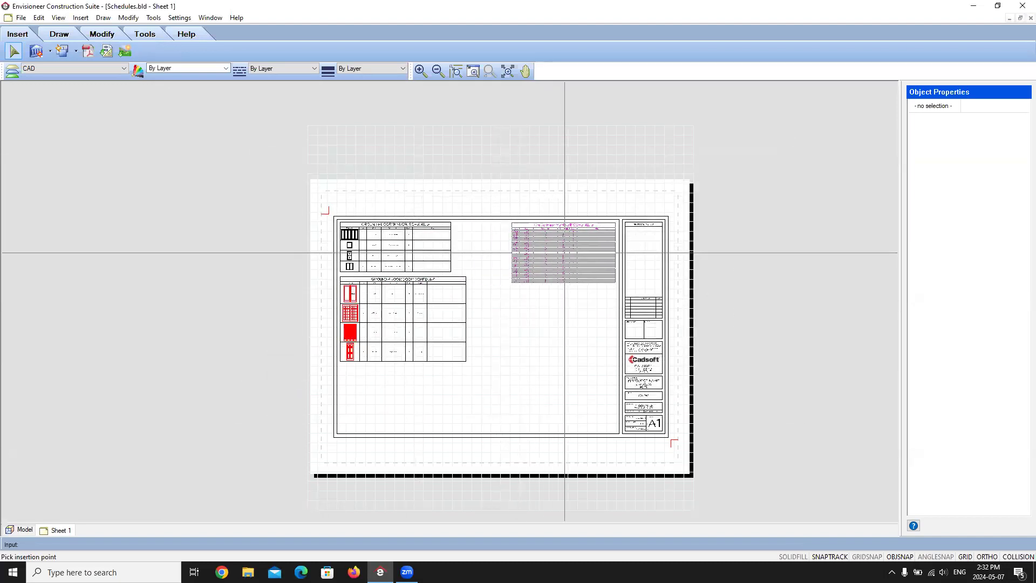
click(564, 252)
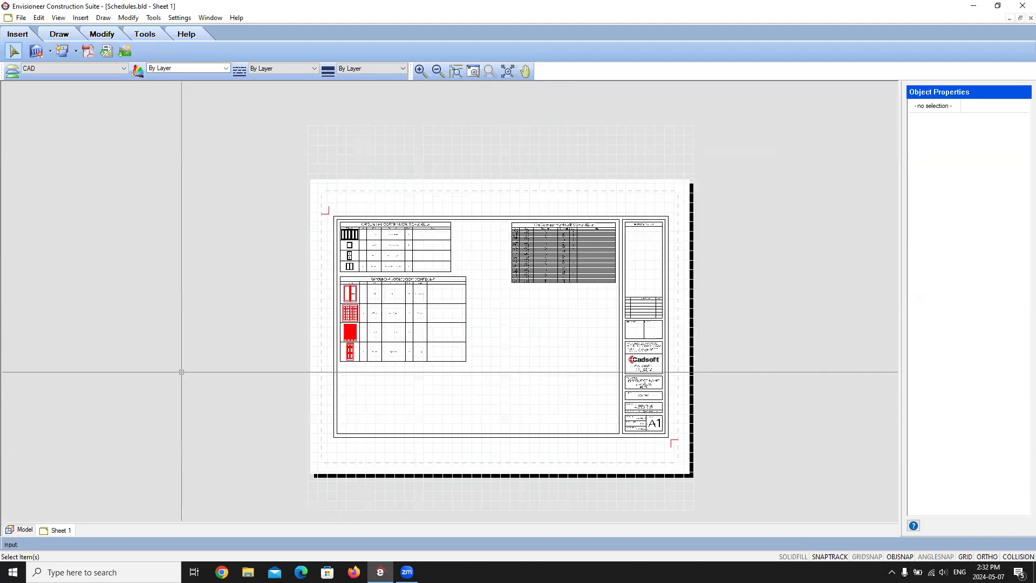
click(35, 51)
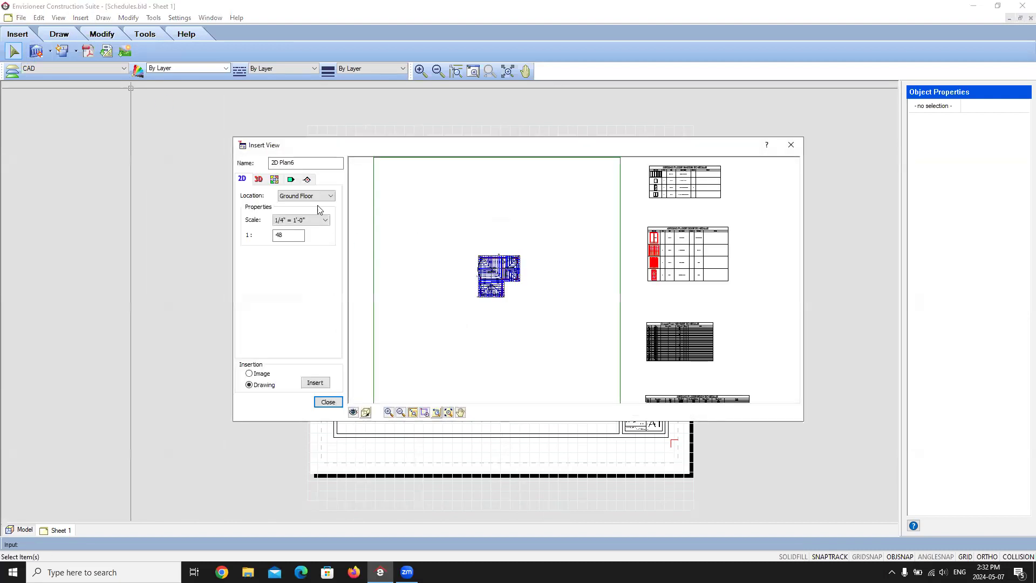
middle_drag(702, 383, 672, 313)
scroll(672, 317, up, 4)
scroll(669, 382, down, 2)
scroll(669, 383, up, 3)
scroll(669, 382, down, 2)
scroll(696, 371, up, 2)
scroll(704, 359, down, 1)
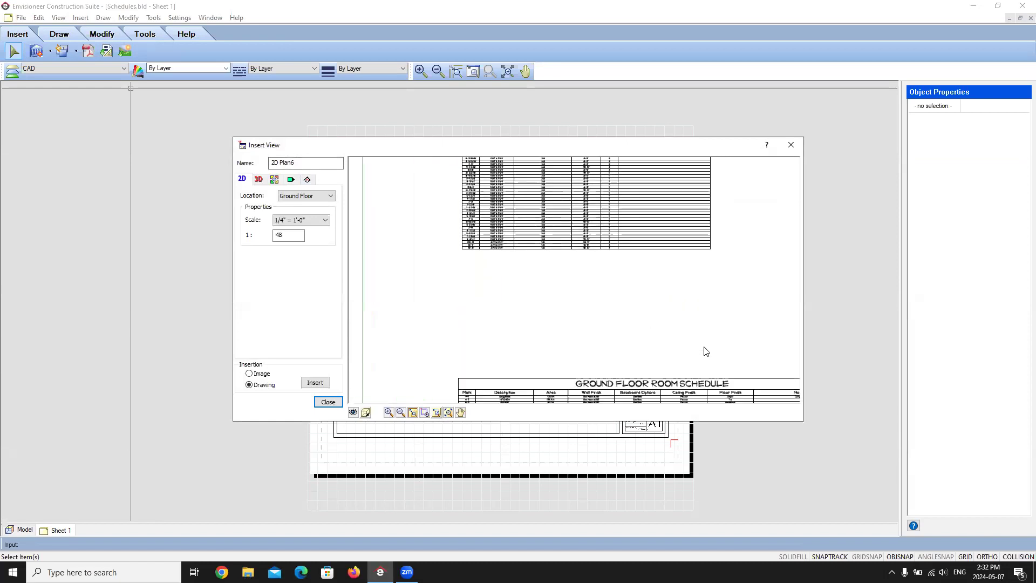
scroll(704, 351, down, 3)
click(301, 164)
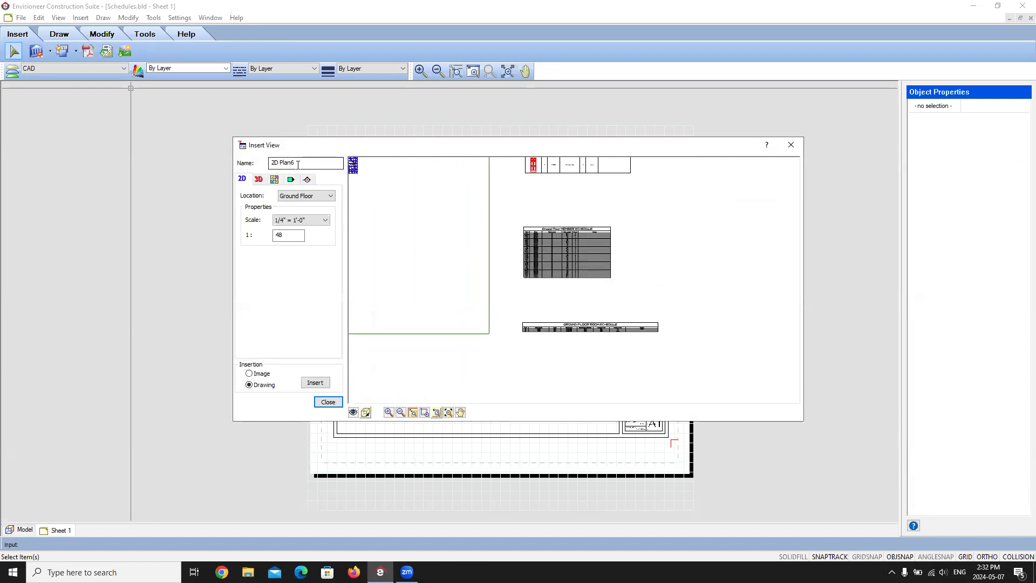
double_click(297, 163)
click(328, 402)
scroll(544, 205, up, 5)
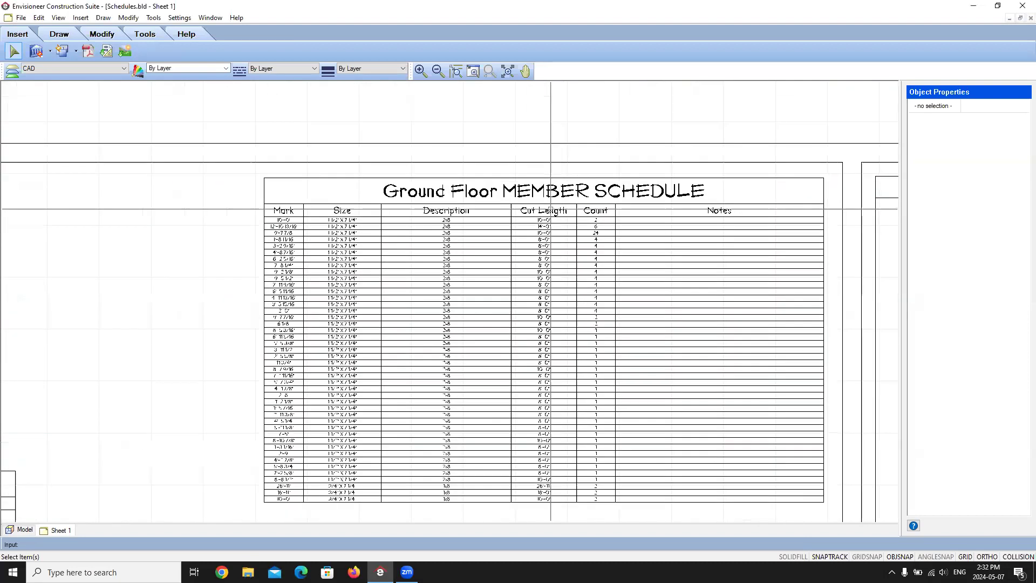
scroll(545, 195, down, 5)
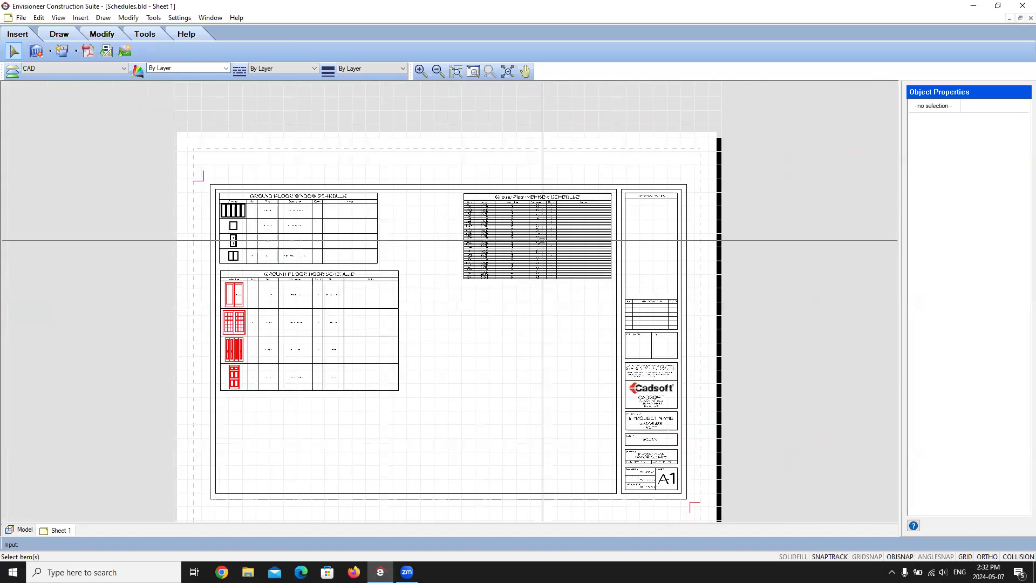
click(545, 213)
click(527, 319)
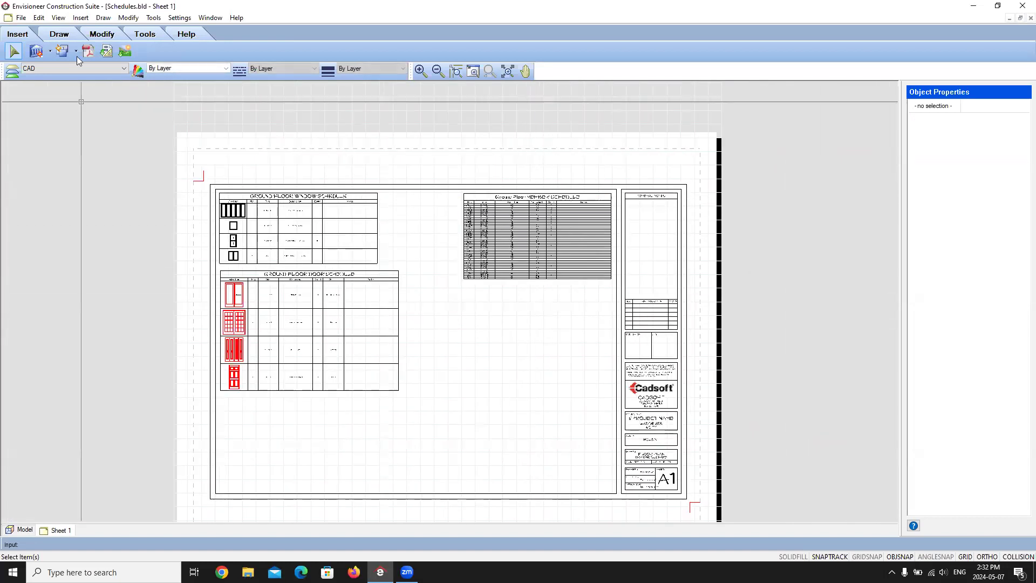
- Insert a SmartView named ROOM SCHEDULE, framing only the ground floor room schedule, directly below the door schedule on Sheet 1
click(37, 52)
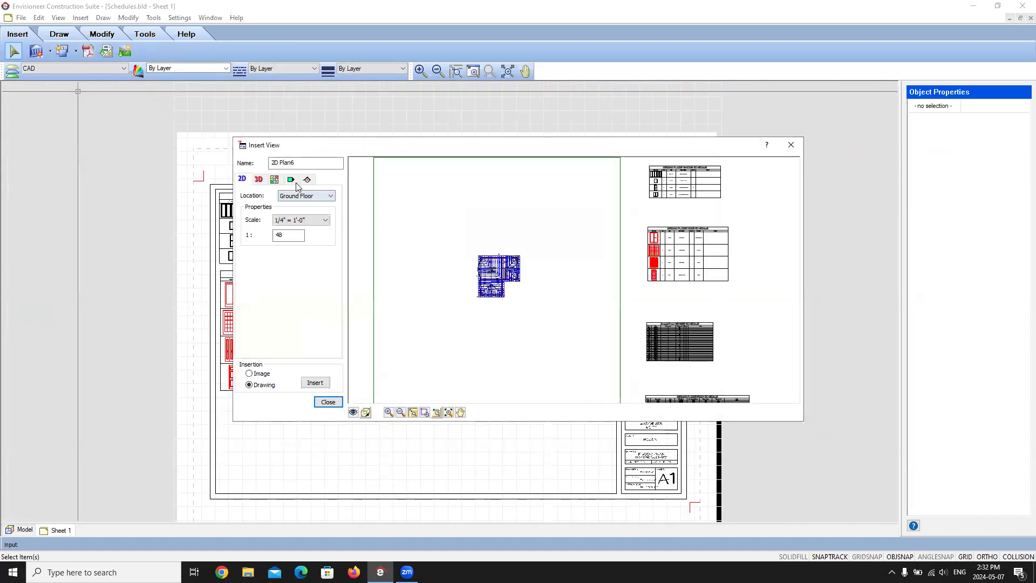
text(ROOM SCHE)
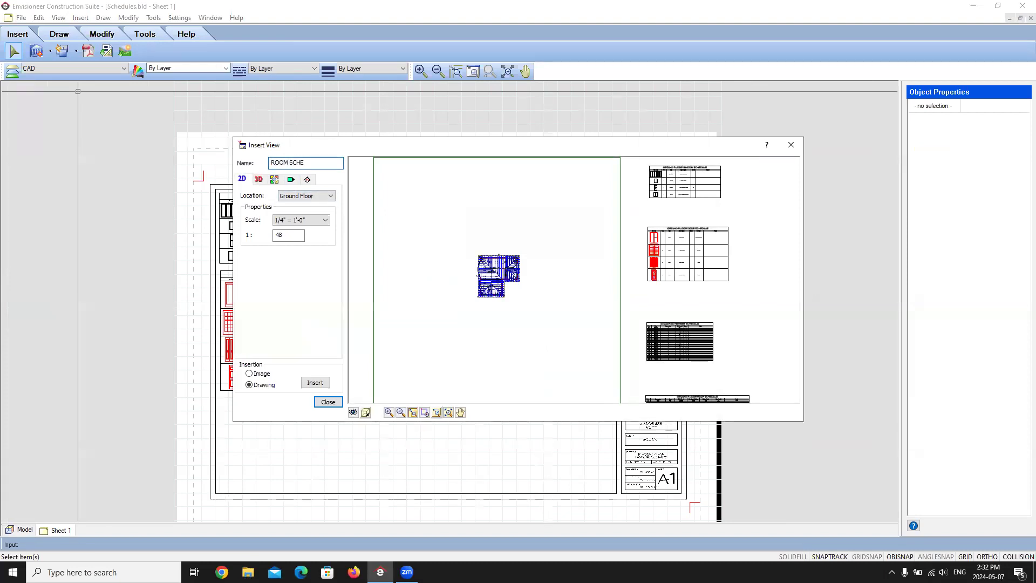
text(DULE)
middle_drag(711, 376, 647, 294)
scroll(656, 309, up, 5)
middle_drag(503, 310, 505, 188)
scroll(491, 238, down, 1)
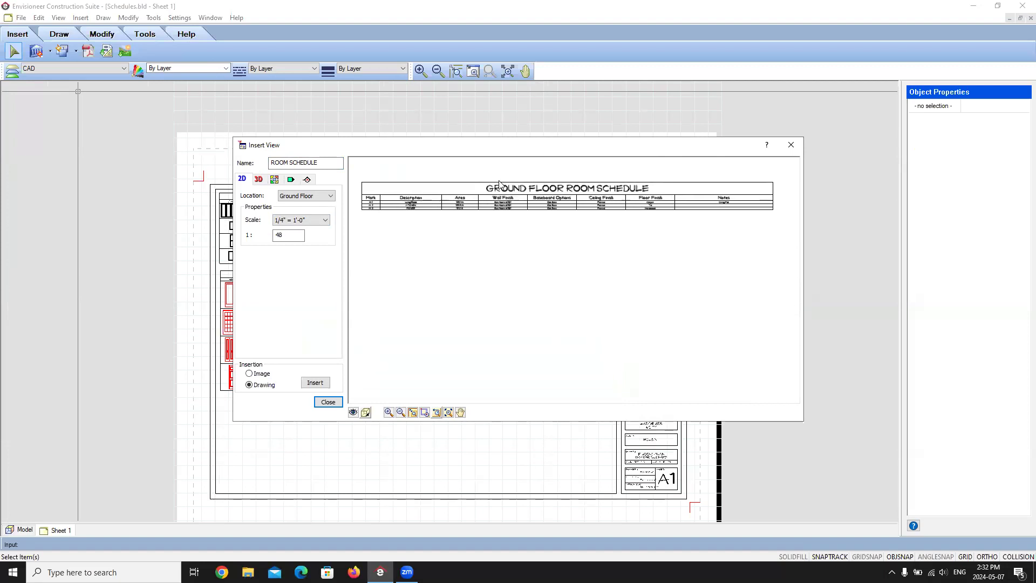
click(315, 382)
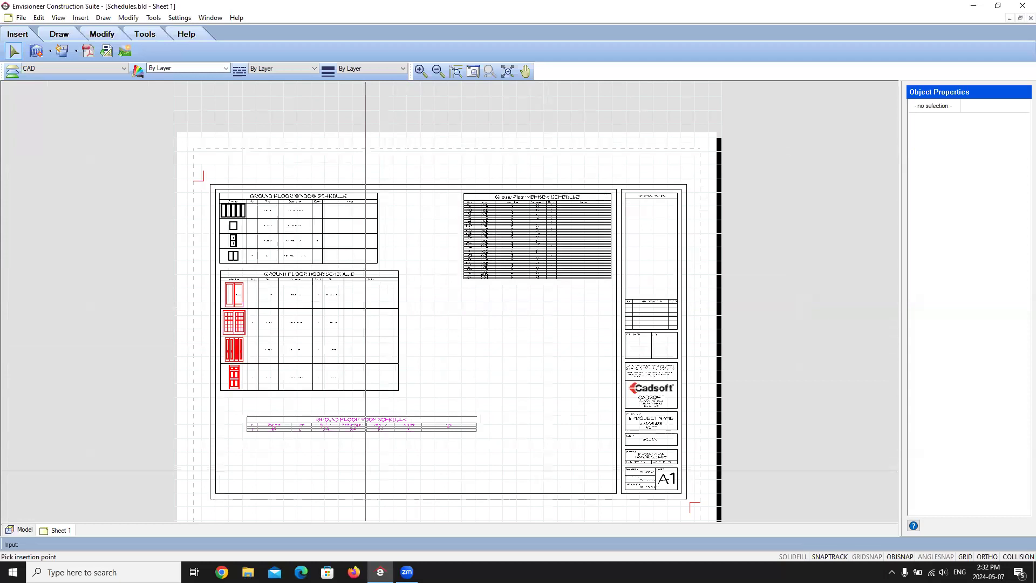
click(338, 449)
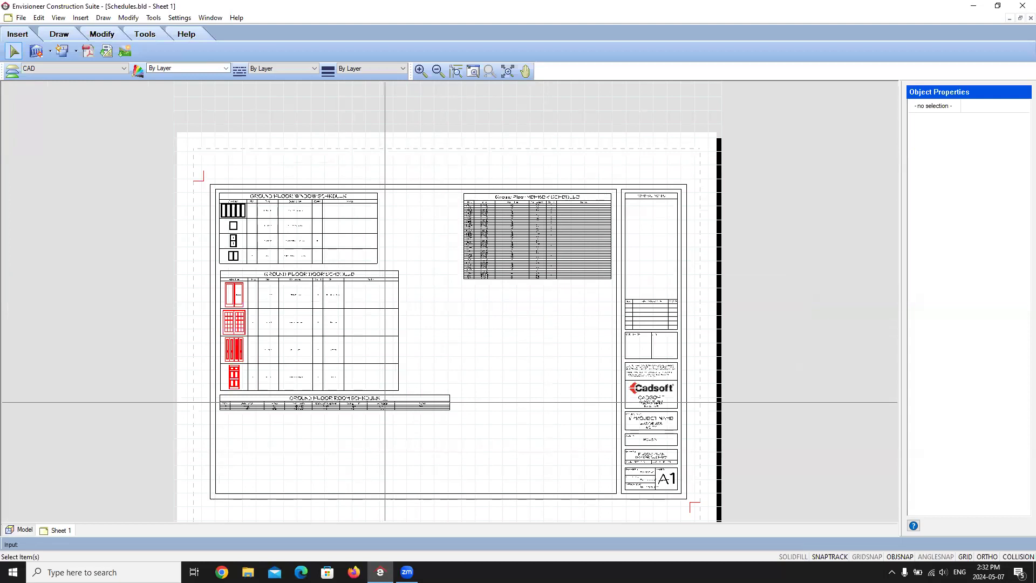
- Select the door, window and room schedule views on Sheet 1 one by one to check their block names and SmartView options
click(307, 303)
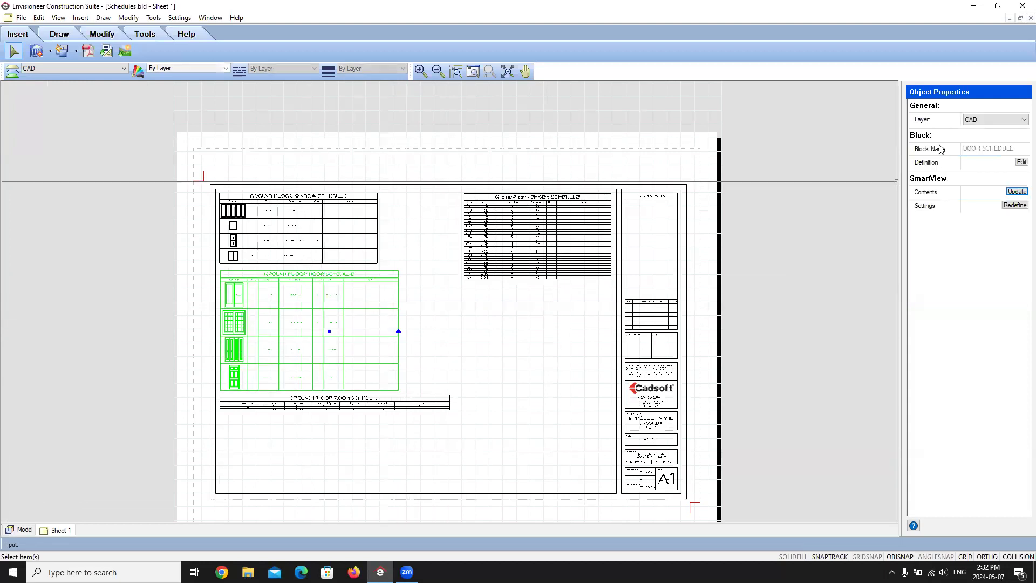
click(325, 241)
click(318, 252)
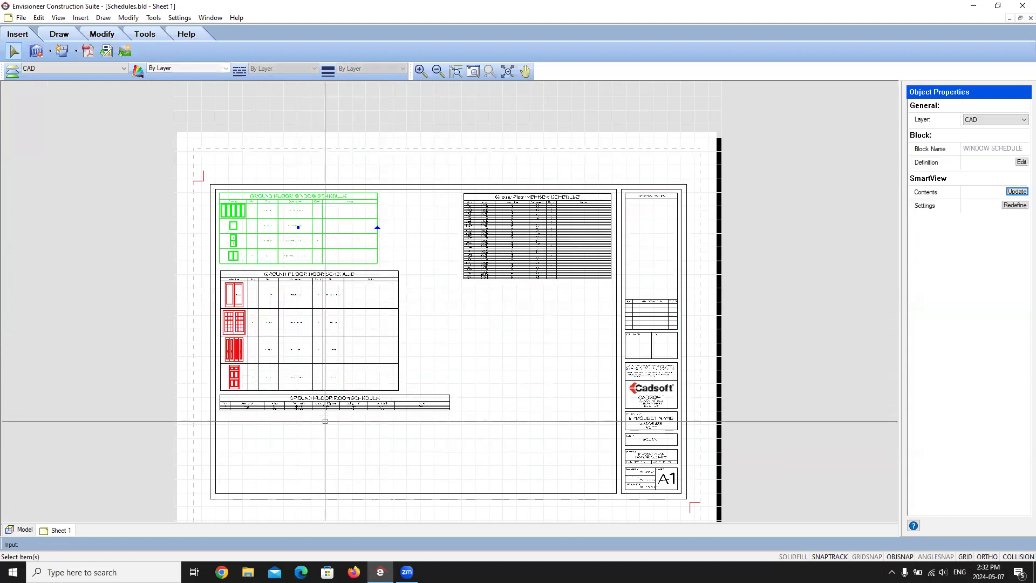
click(321, 404)
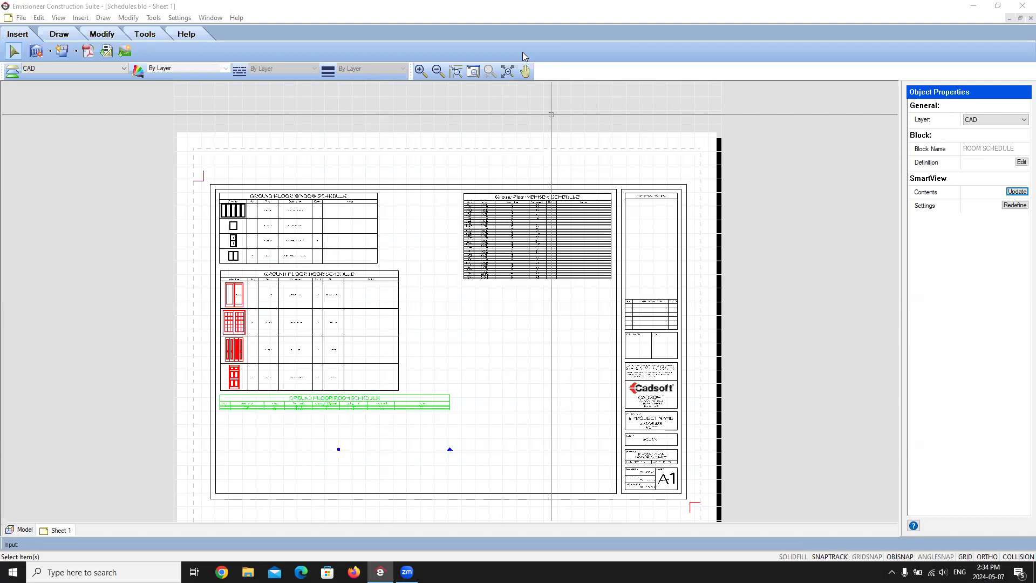
click(458, 393)
- Open the setup of the ground floor door schedule in the model, examine the Tag column and mark style, and leave without changes
click(26, 526)
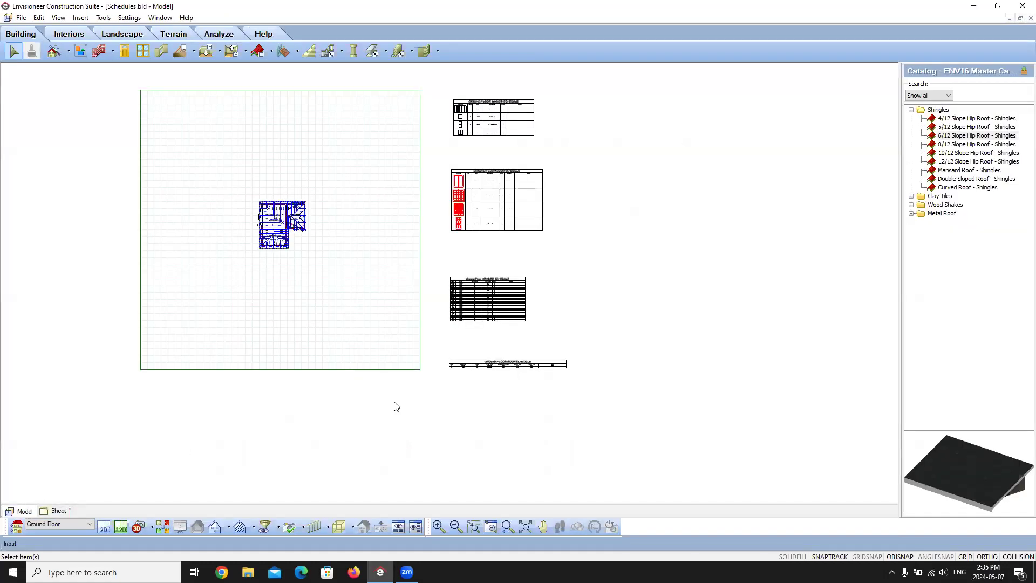
scroll(513, 113, up, 6)
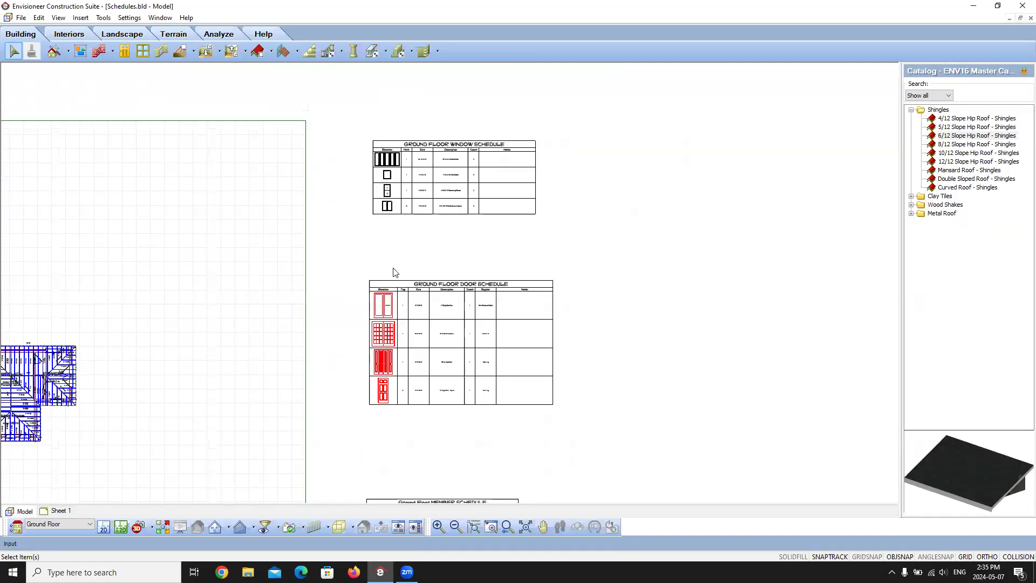
scroll(400, 247, down, 5)
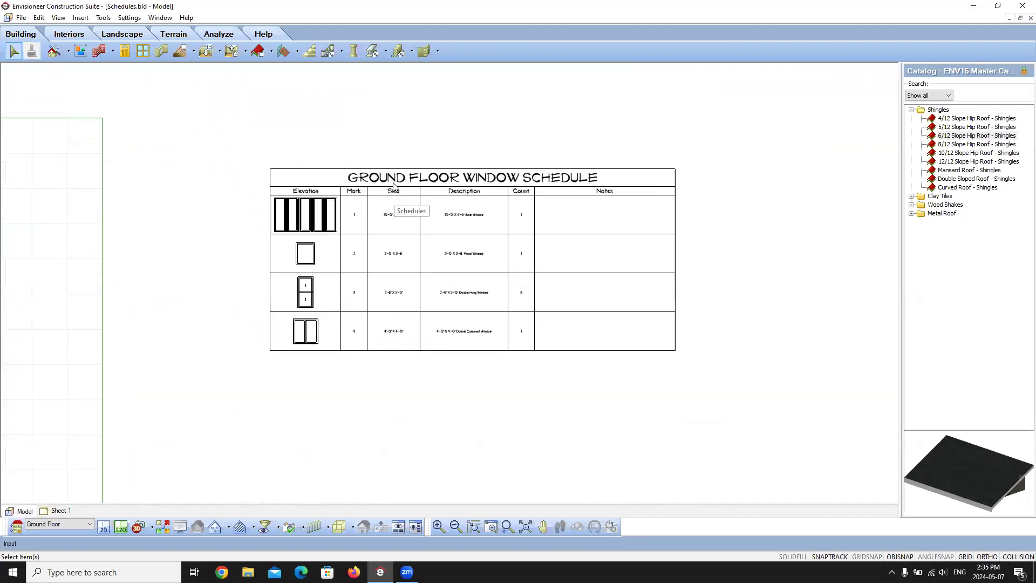
scroll(387, 244, up, 2)
scroll(386, 244, up, 4)
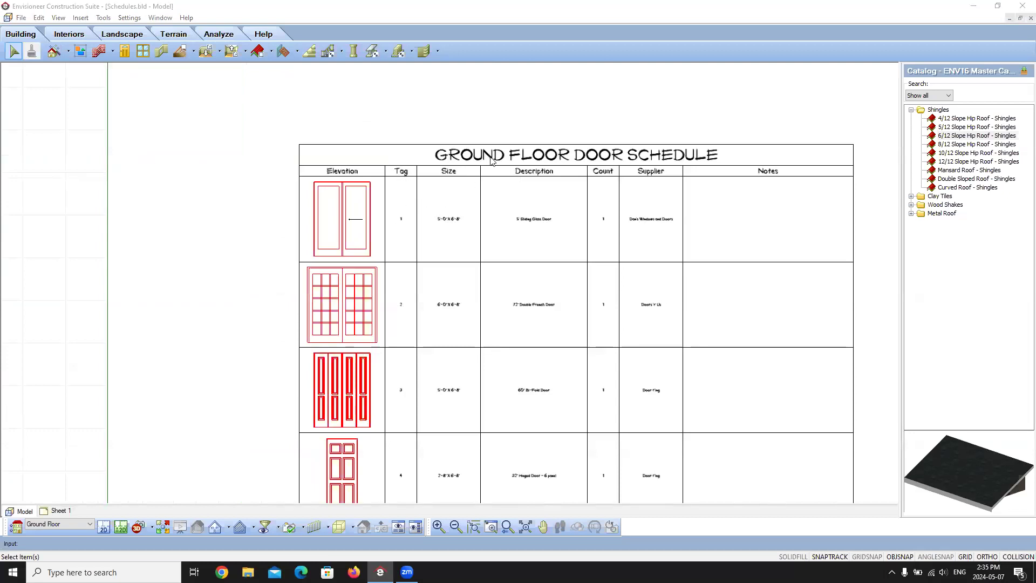
click(457, 198)
double_click(545, 158)
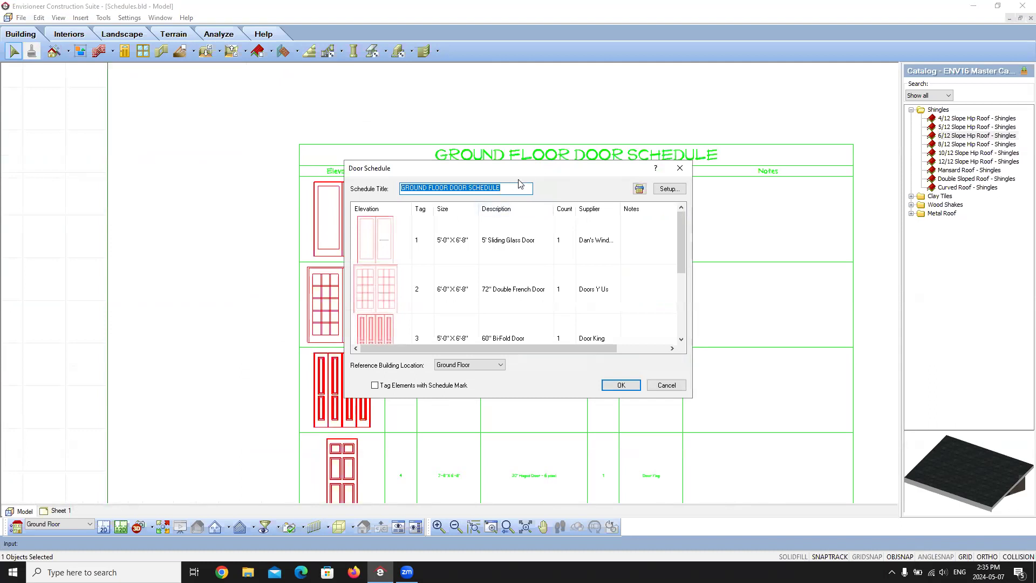
click(670, 192)
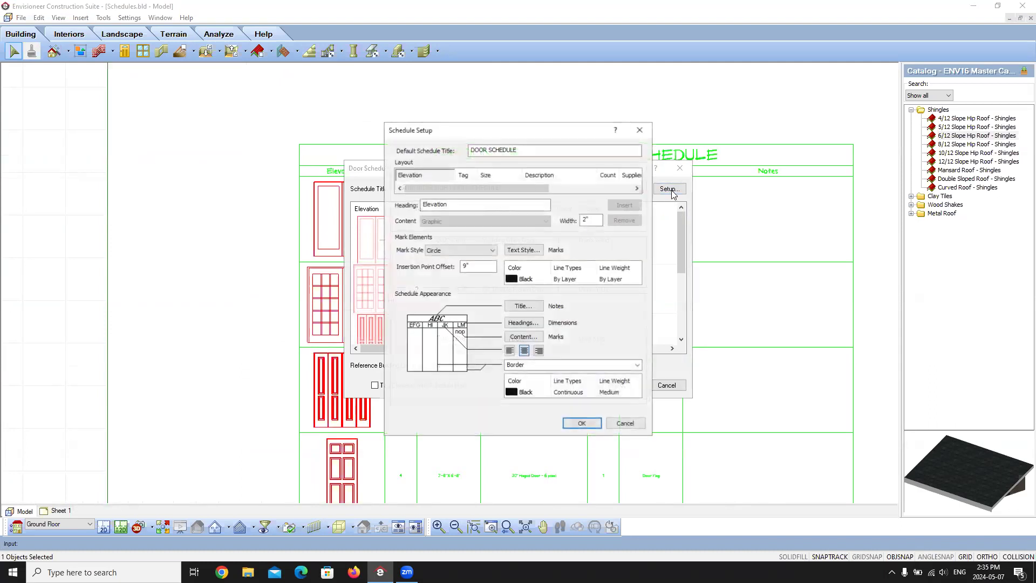
click(462, 176)
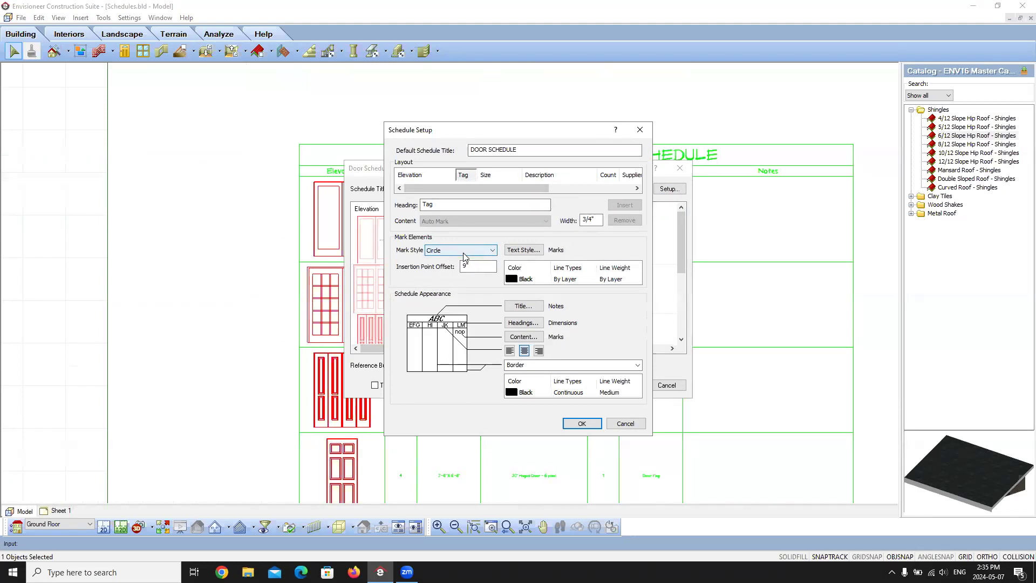
click(625, 423)
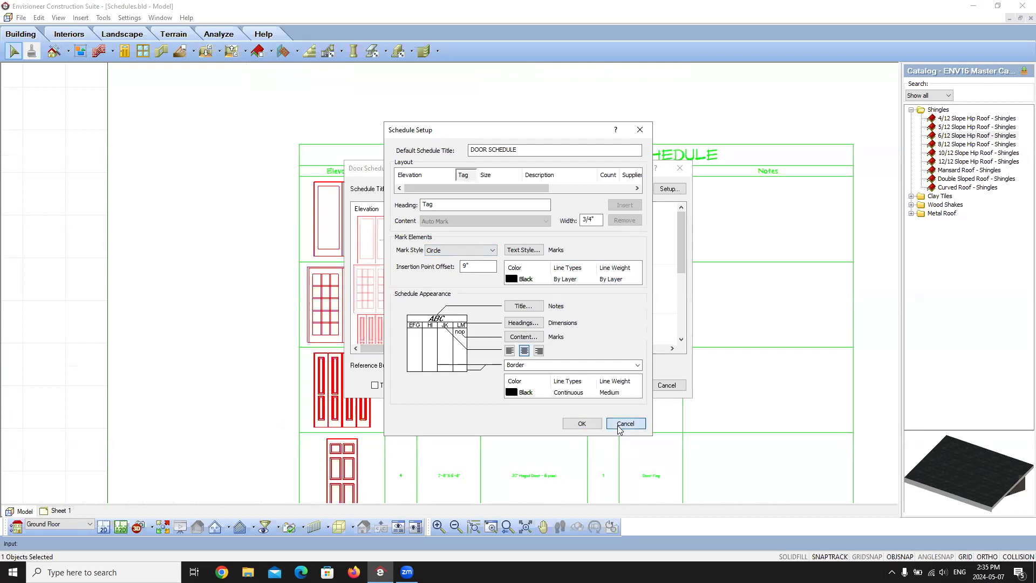
- Close the door schedule's settings without changes and delete the ground floor door schedule from the model
click(666, 385)
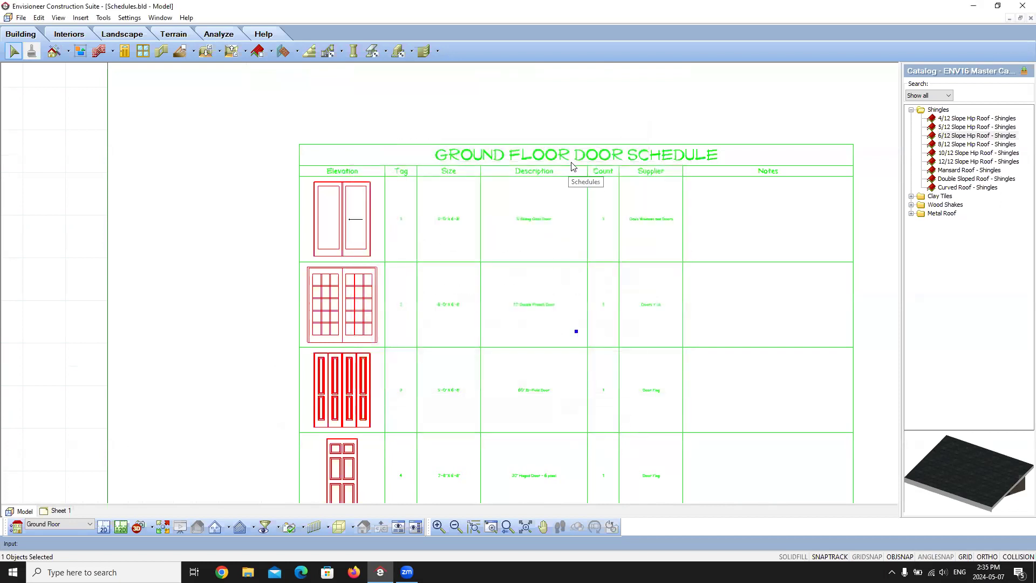
key(Delete)
scroll(573, 167, down, 5)
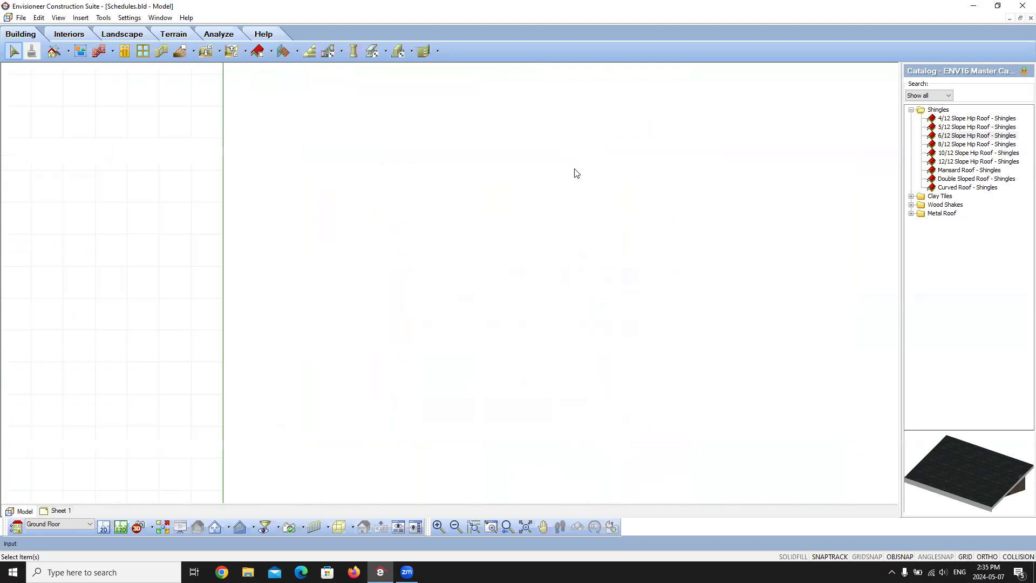
scroll(512, 190, up, 3)
scroll(507, 190, down, 2)
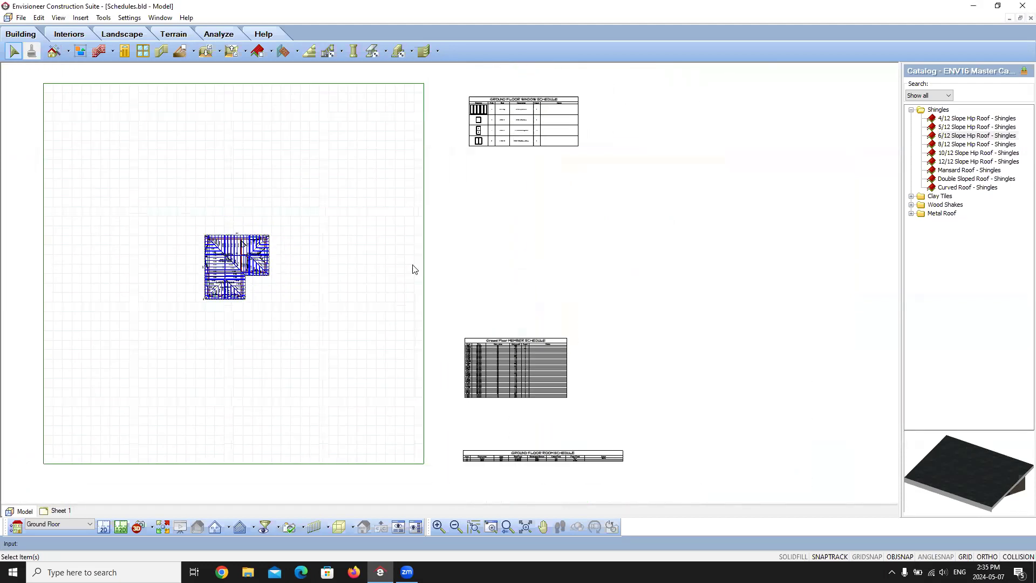
scroll(411, 268, down, 1)
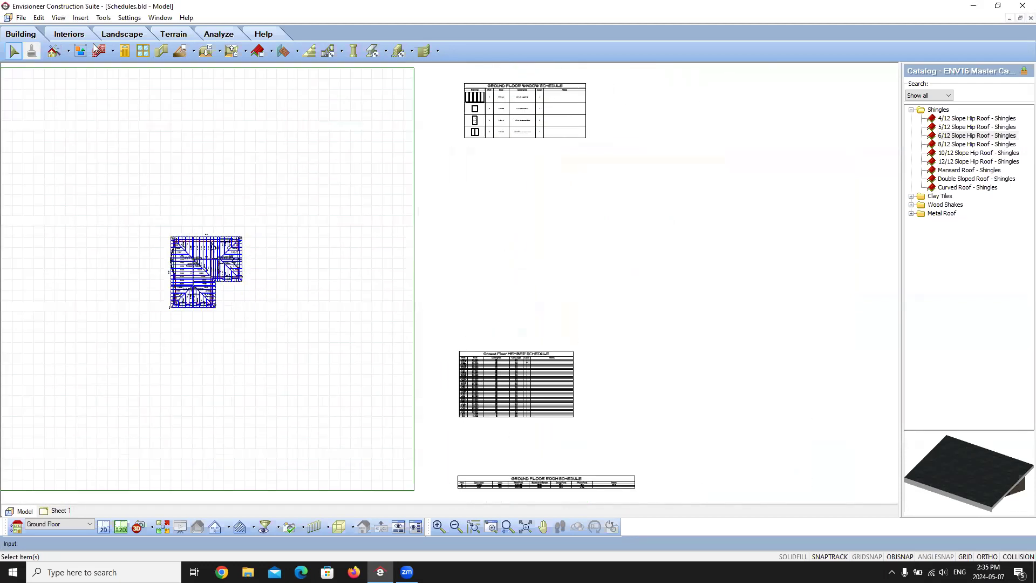
- Start a new door schedule and remove the Tag column from its layout in the schedule setup
click(103, 17)
mouse_move(124, 74)
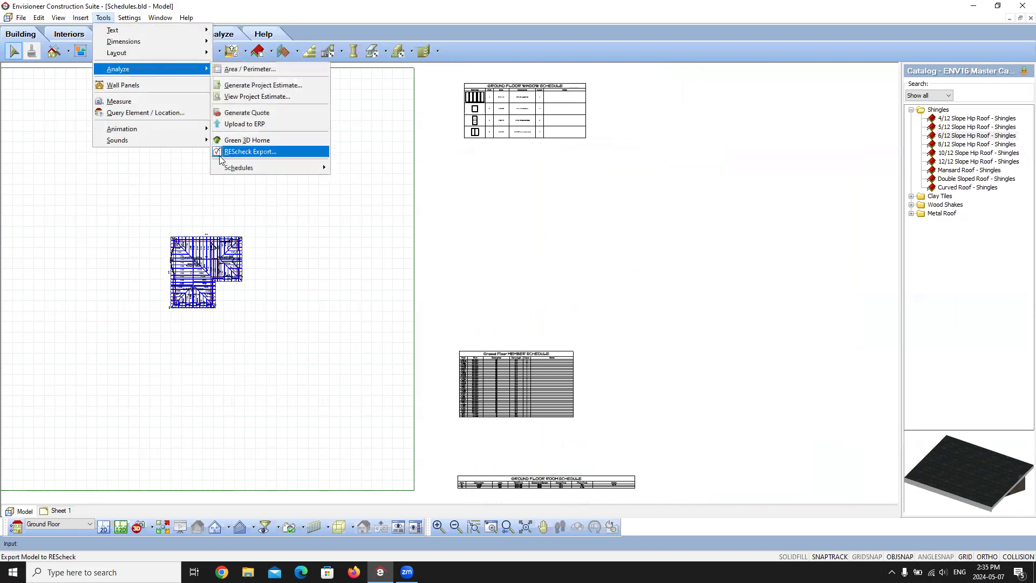
mouse_move(286, 168)
click(380, 171)
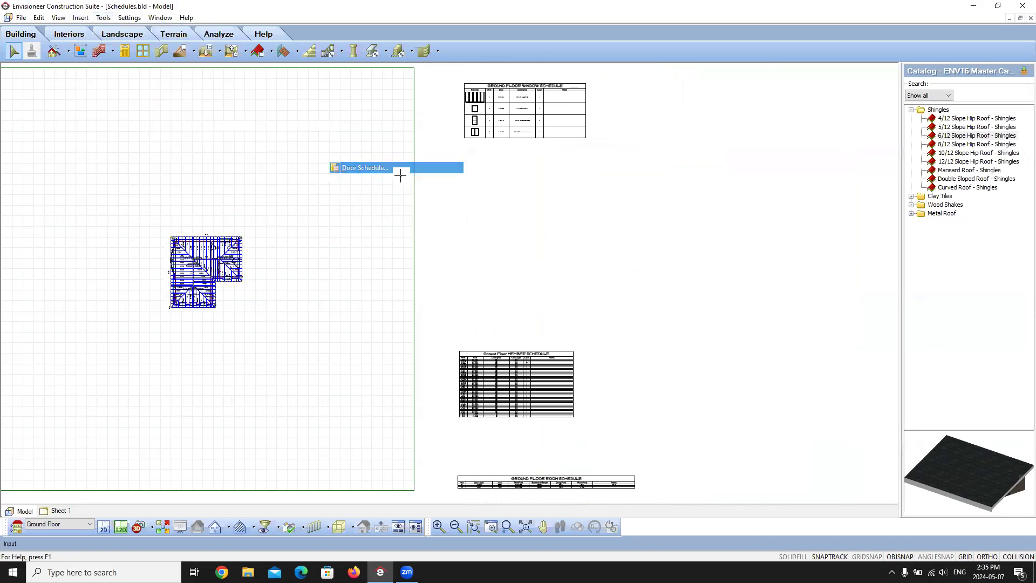
click(668, 189)
click(461, 175)
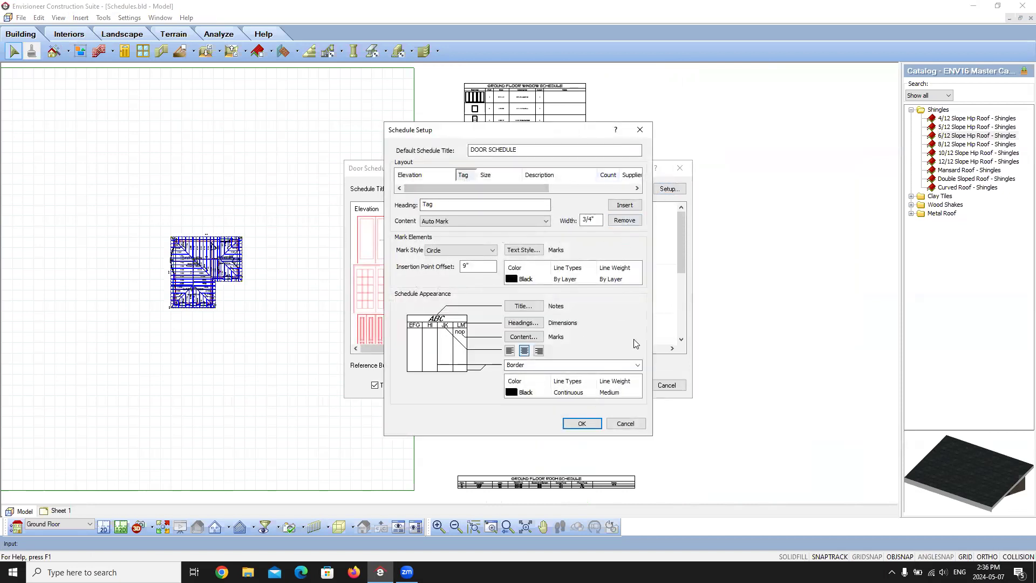
click(624, 220)
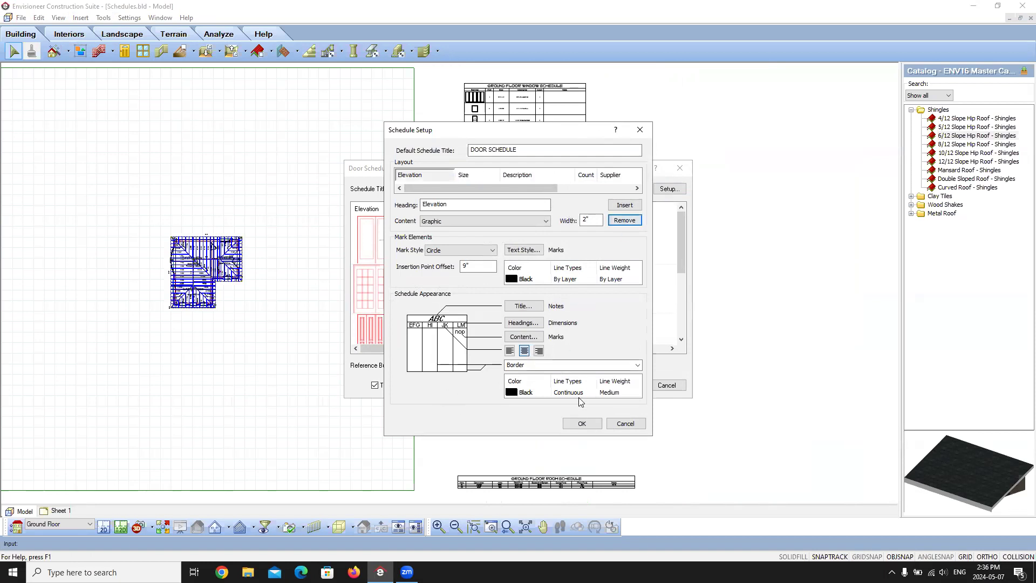
click(582, 423)
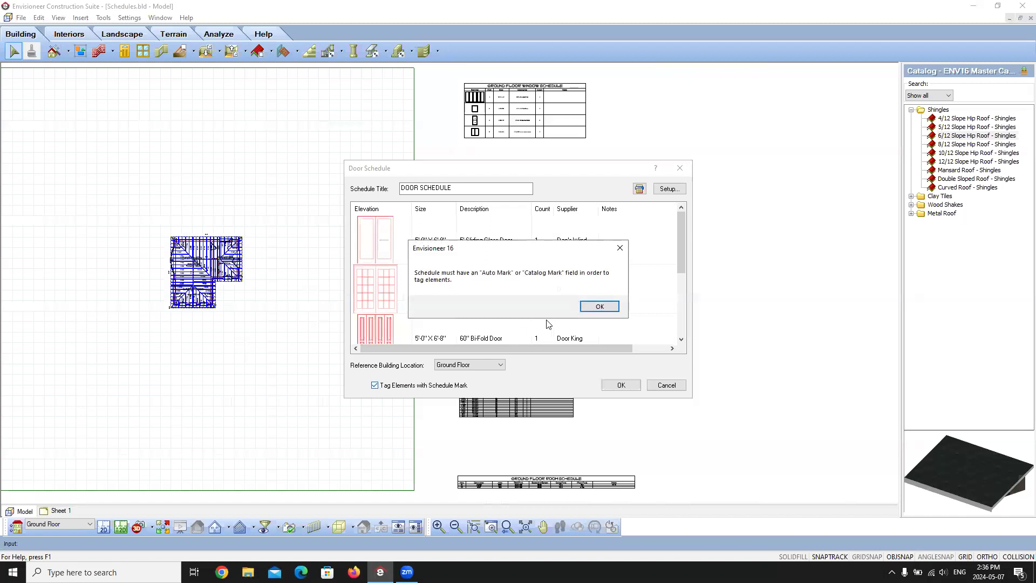
click(600, 307)
- Turn off tagging of elements with the schedule mark and place the door schedule between the window and member schedules
click(378, 386)
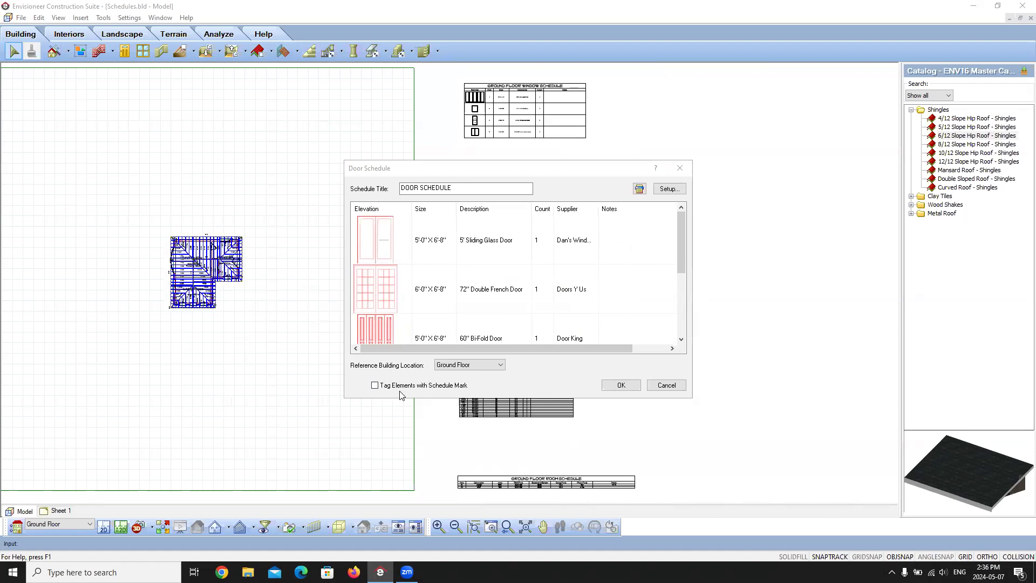
click(621, 384)
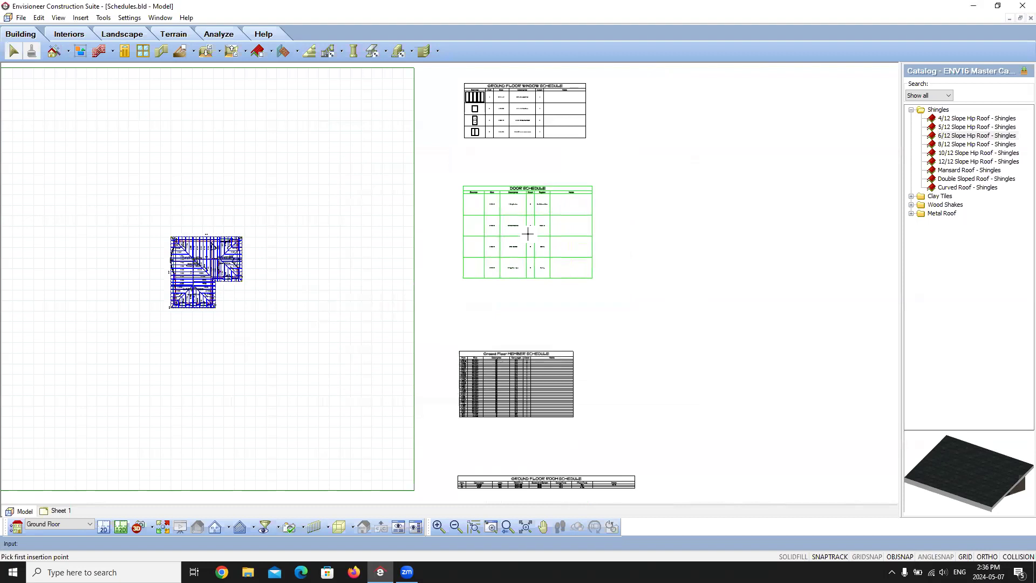
click(524, 237)
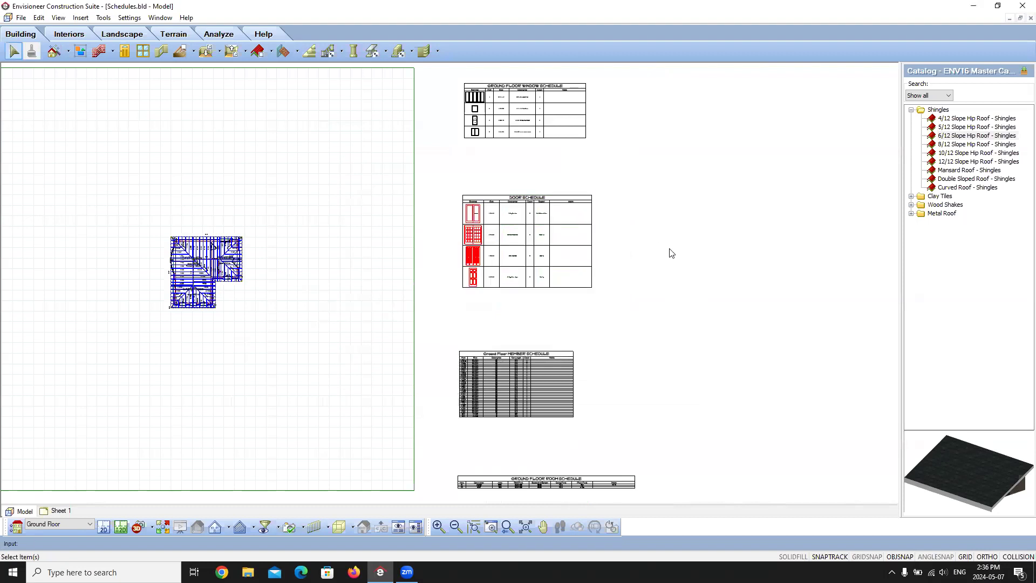
- Update the door schedule SmartView on Sheet 1 and move it up to sit between the window and room schedules
click(64, 510)
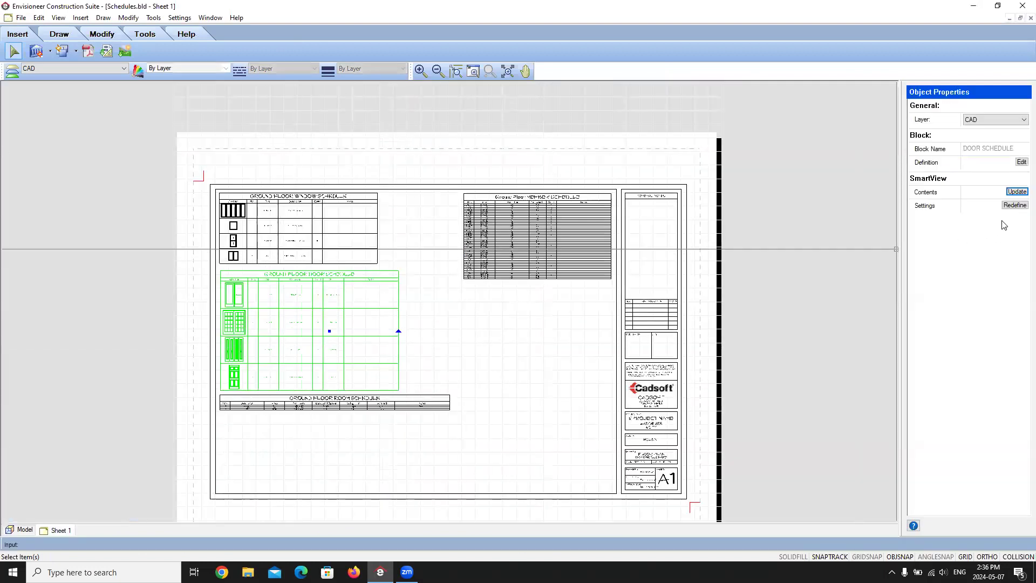
click(1017, 192)
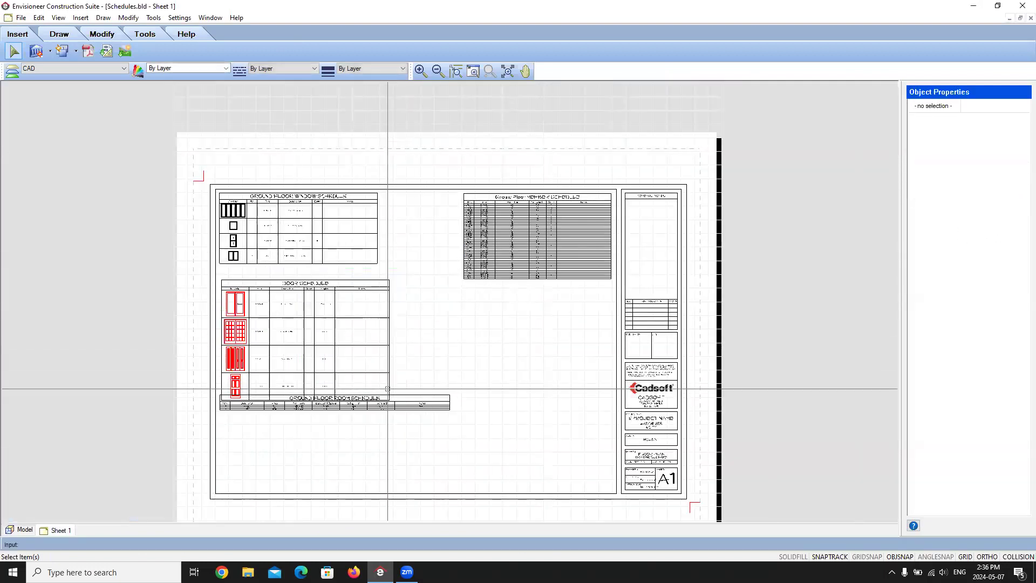
drag(329, 331, 327, 321)
click(237, 432)
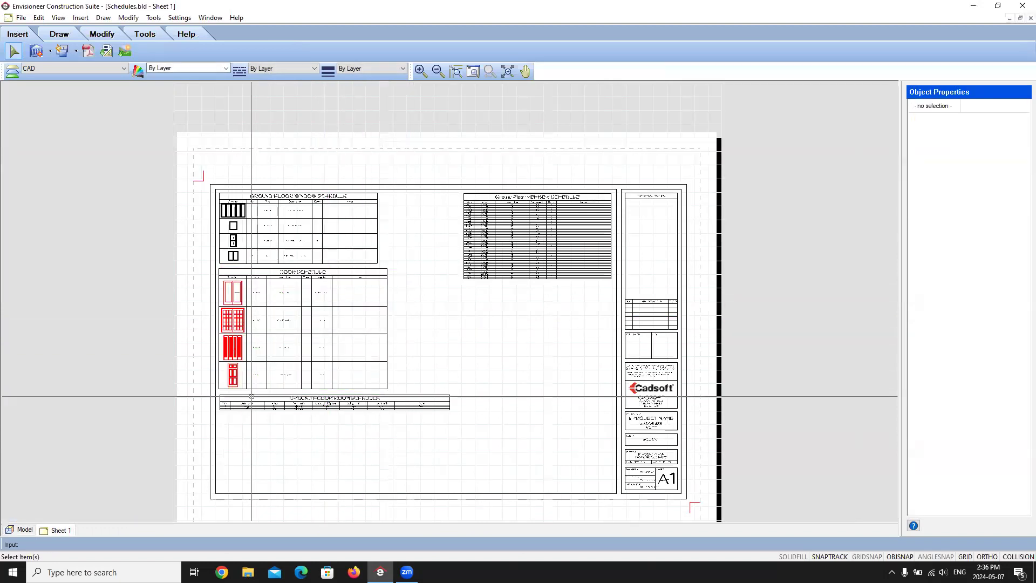
scroll(251, 396, up, 3)
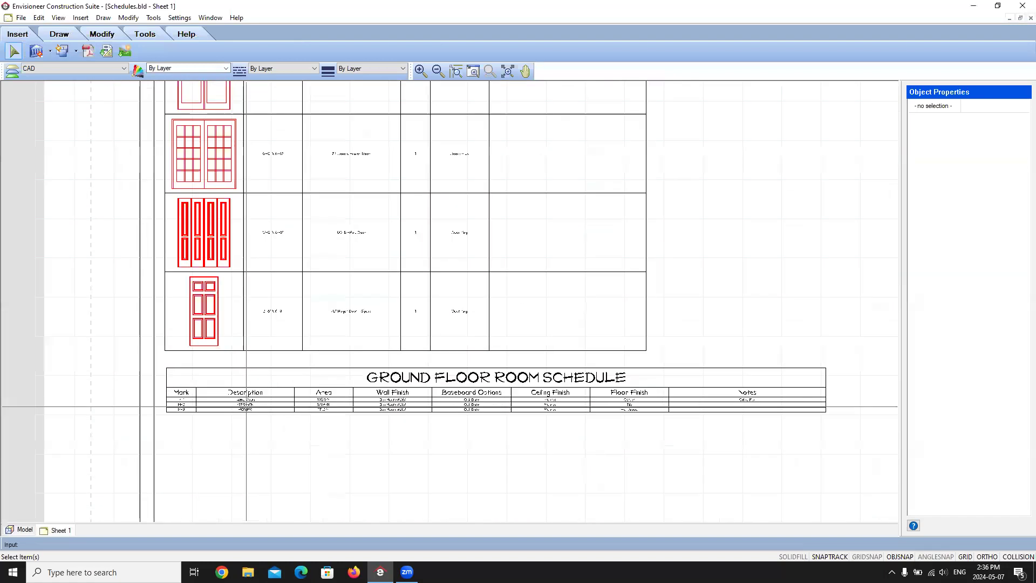
click(481, 389)
scroll(480, 389, down, 5)
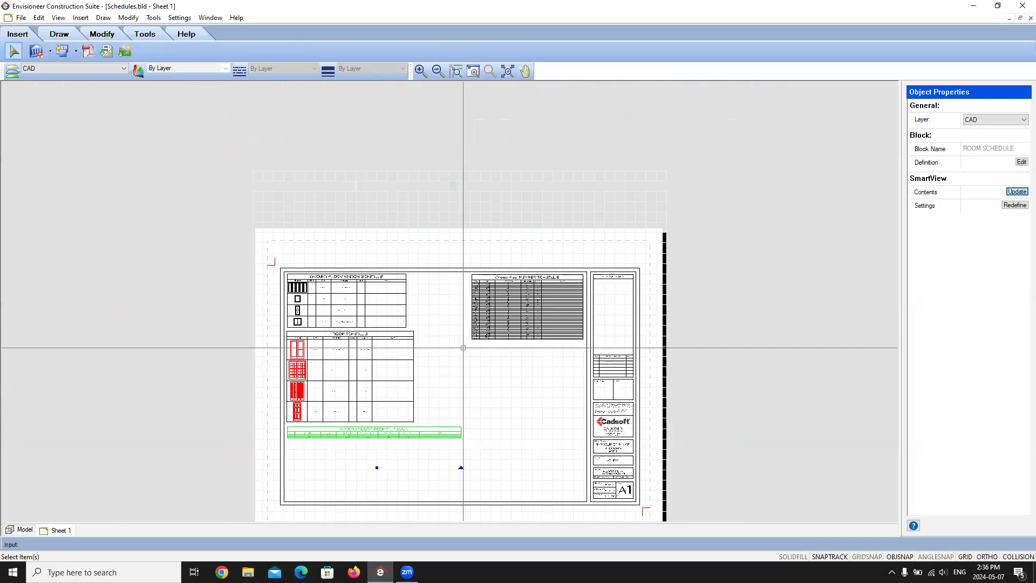
key(Escape)
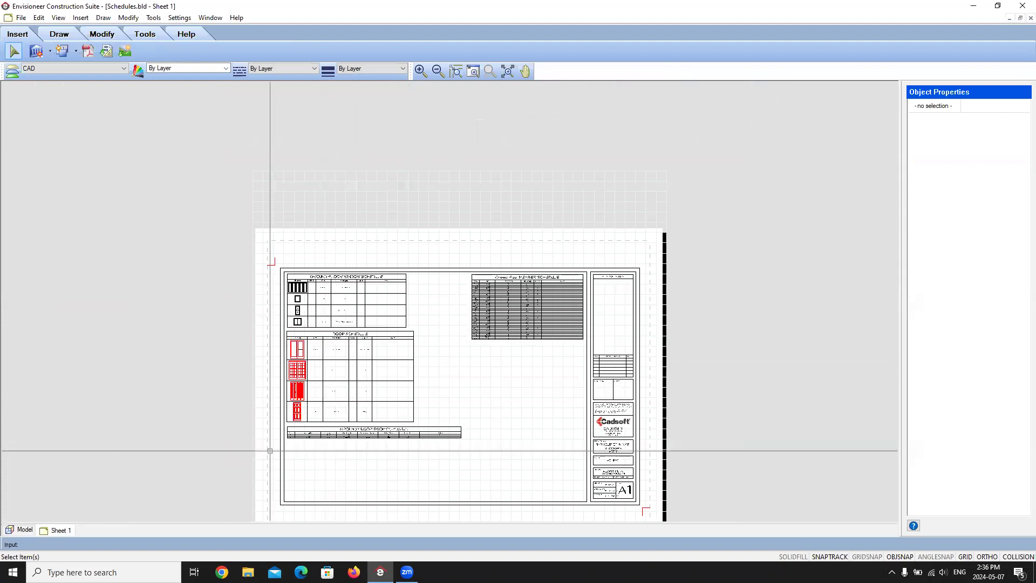
- Open the new door schedule in the model and change its title to GROUND FLOOR DOOR SCHEDULE
click(23, 530)
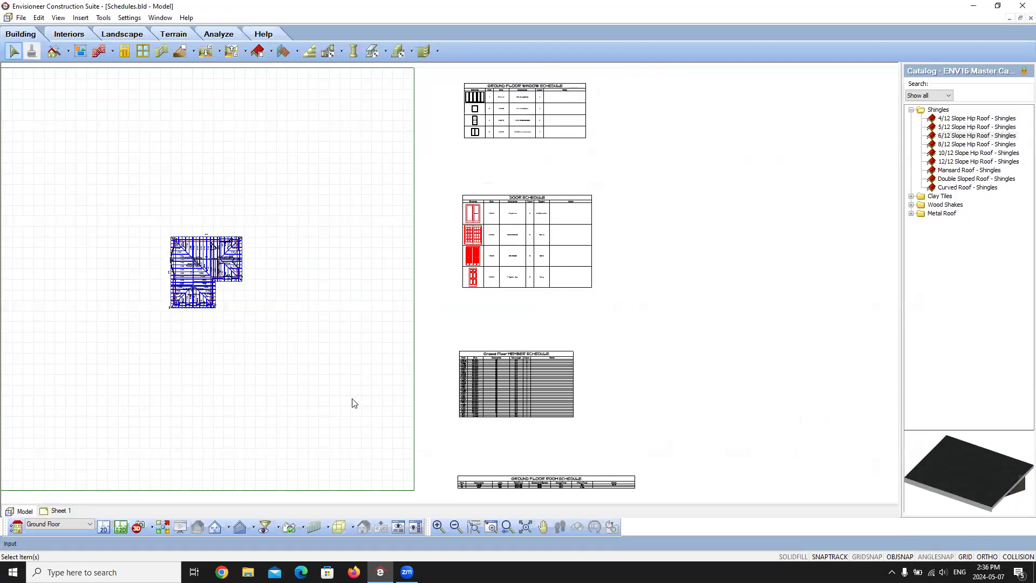
double_click(492, 225)
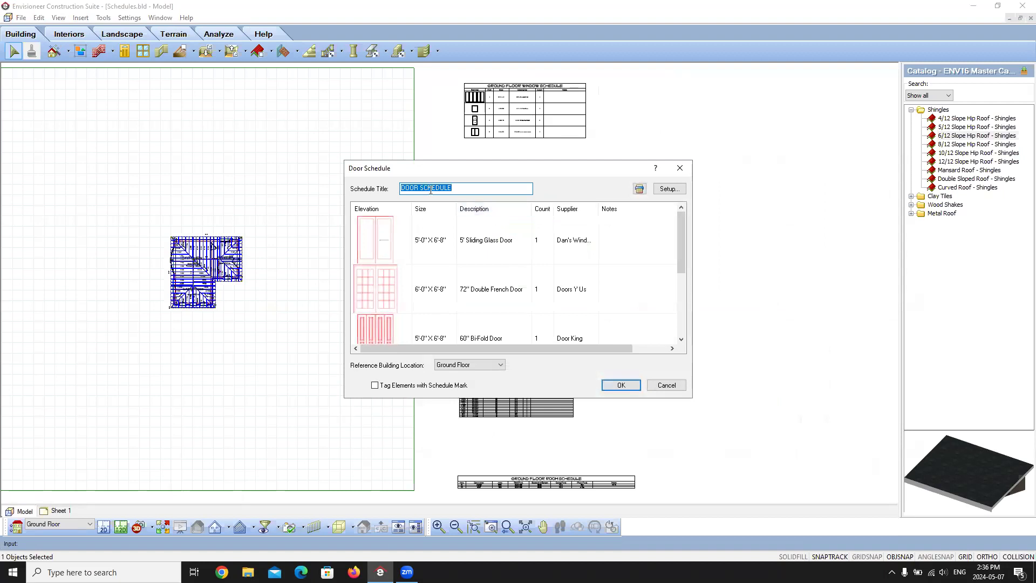
click(403, 187)
text(GROUND FLOOR)
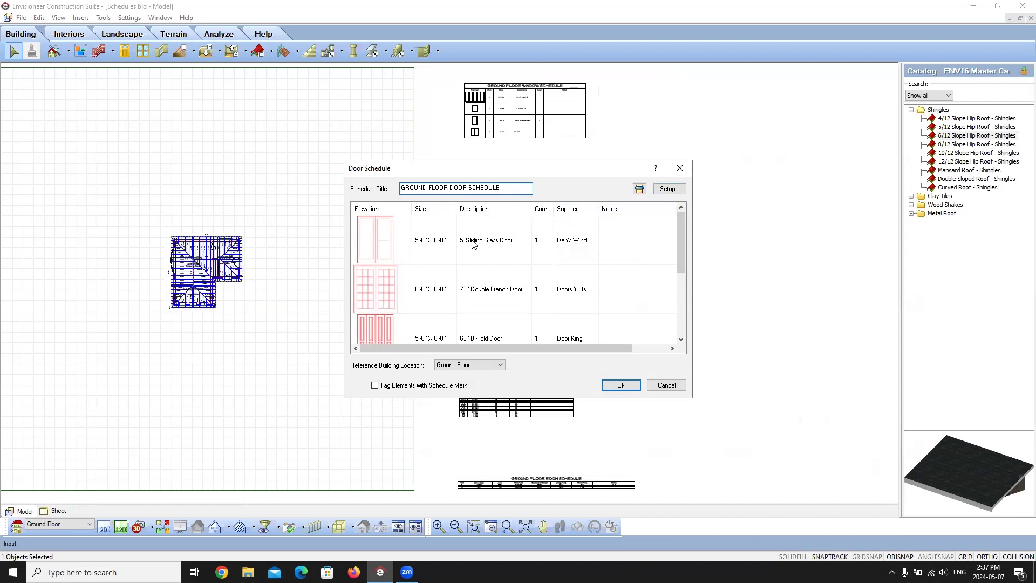
- Enter TEST in the Notes cell of the 5' Sliding Glass Door row and apply the door schedule changes
click(626, 243)
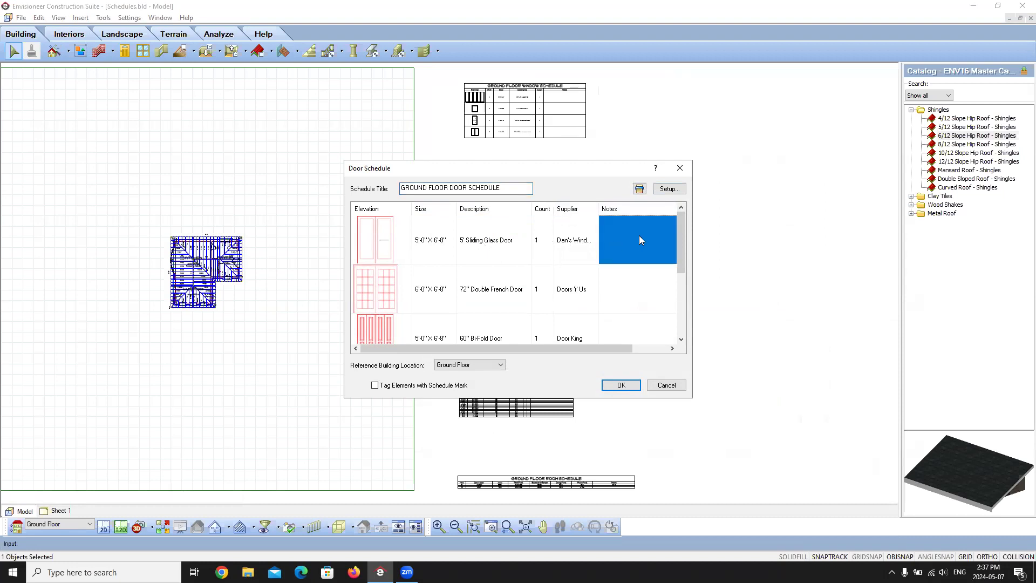
click(639, 239)
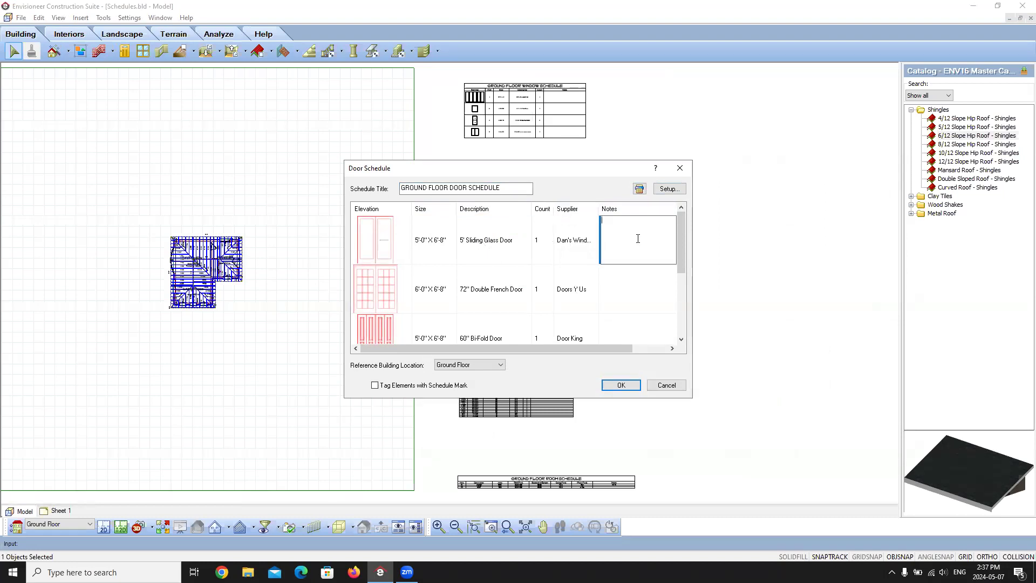
text(TEST)
click(625, 386)
scroll(551, 232, up, 3)
click(668, 242)
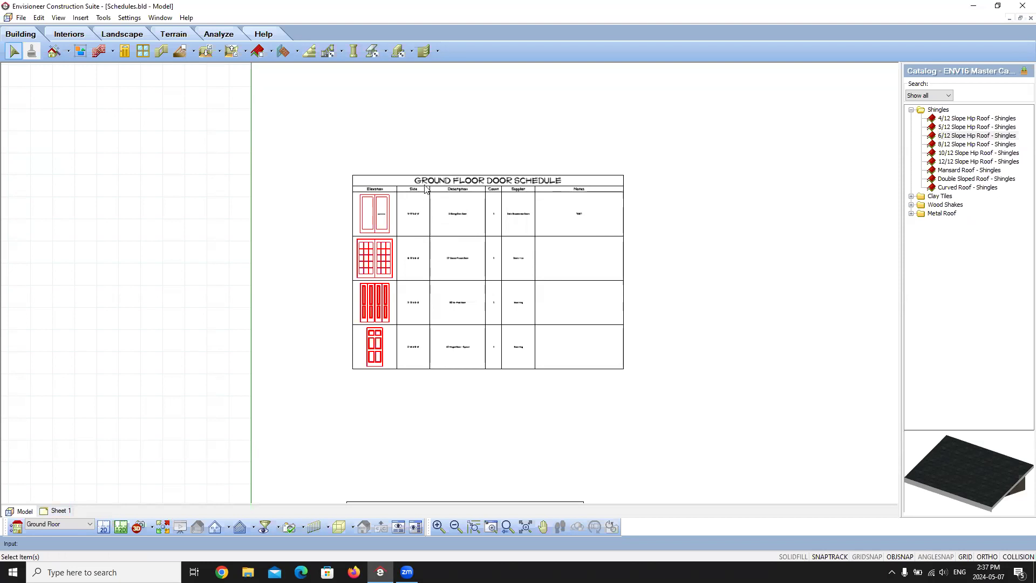
- Reopen the door schedule's setup, examine which column layout options can be edited, and leave without changes
double_click(486, 269)
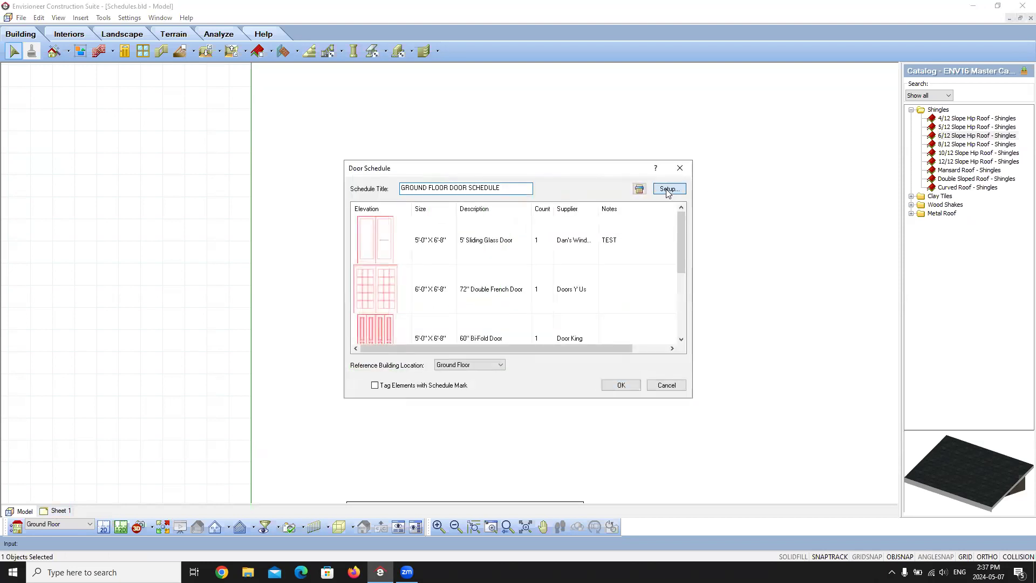
click(669, 189)
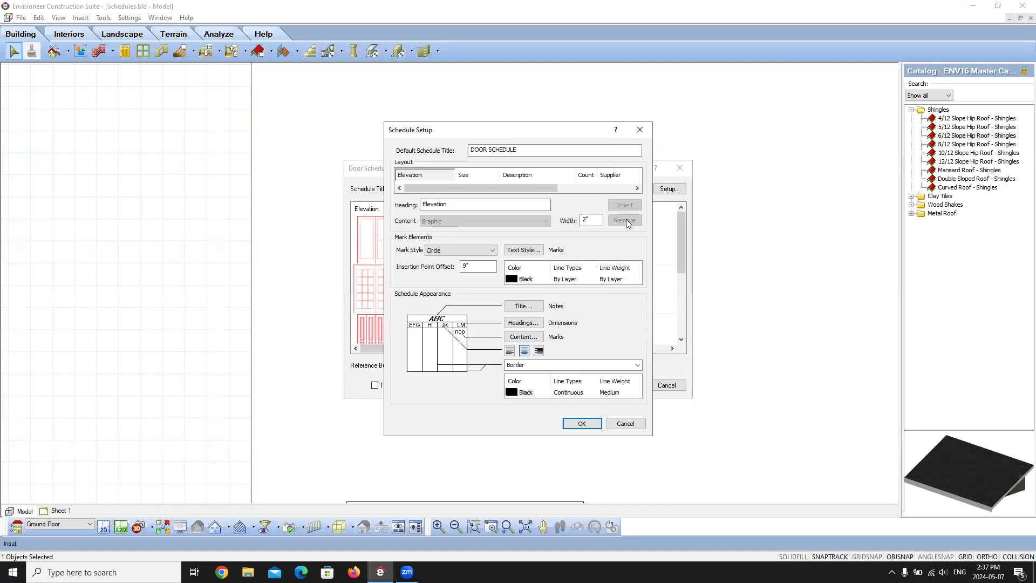
click(625, 424)
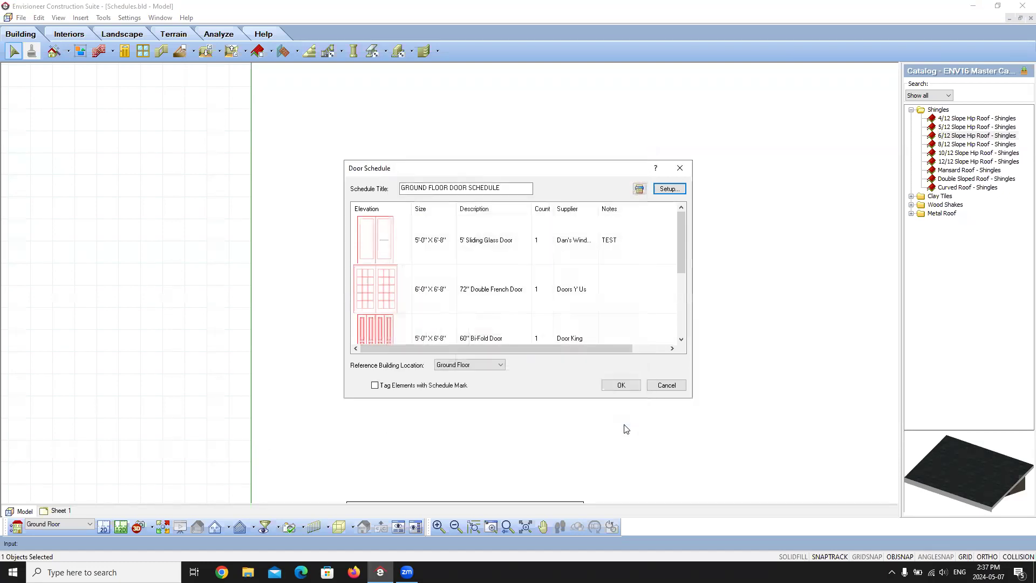
click(620, 384)
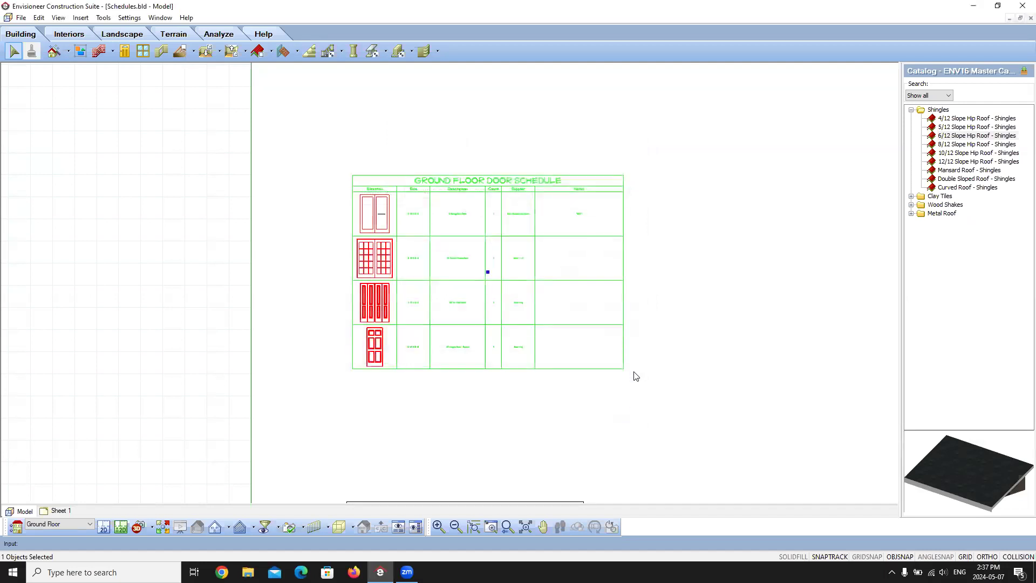
- Update the door schedule SmartView on Sheet 1 and check its title and the sliding glass door's note
click(64, 511)
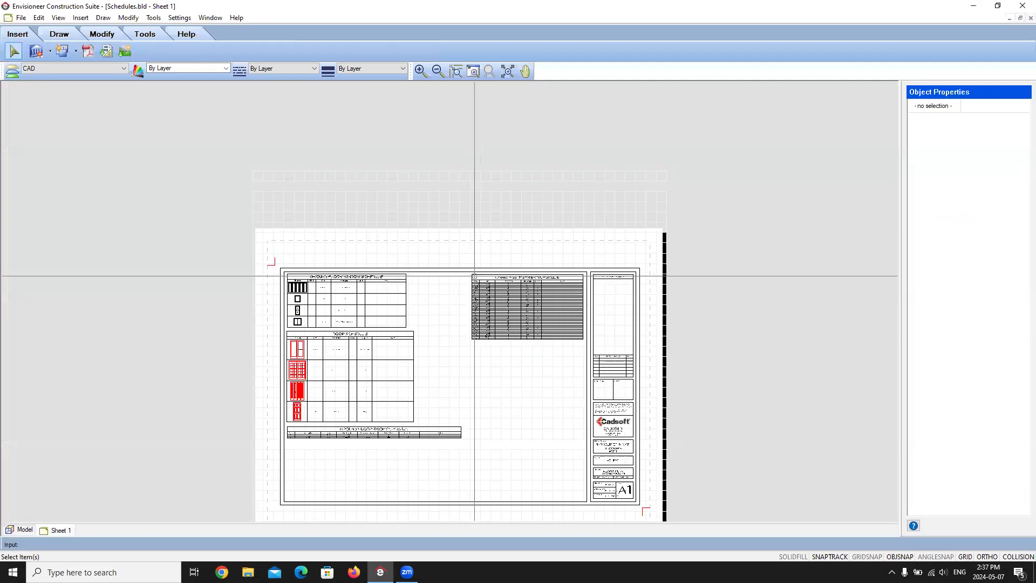
scroll(319, 389, up, 5)
scroll(423, 215, down, 2)
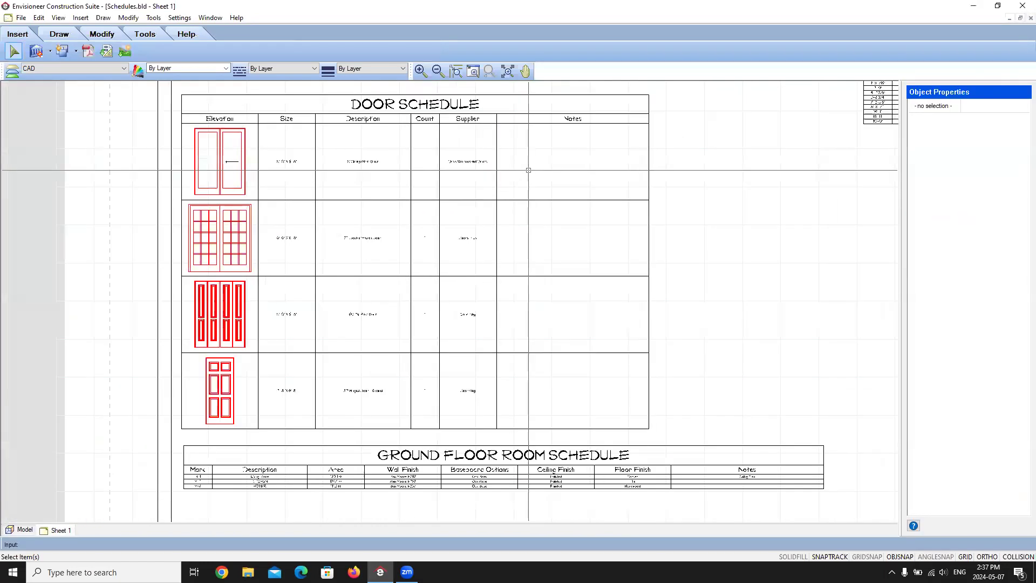
click(475, 161)
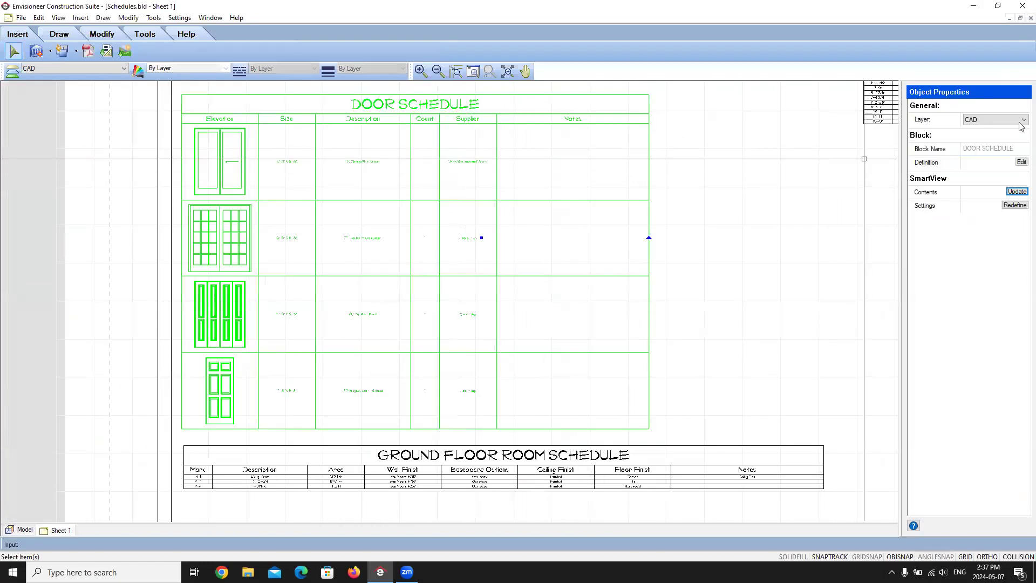
click(1018, 192)
scroll(200, 330, up, 4)
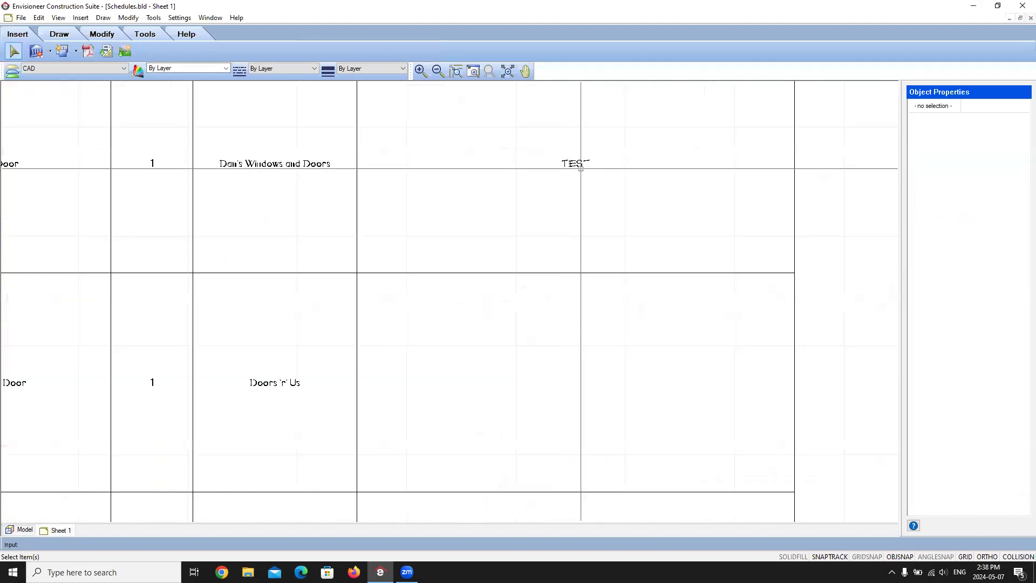
scroll(200, 330, down, 2)
scroll(468, 335, down, 3)
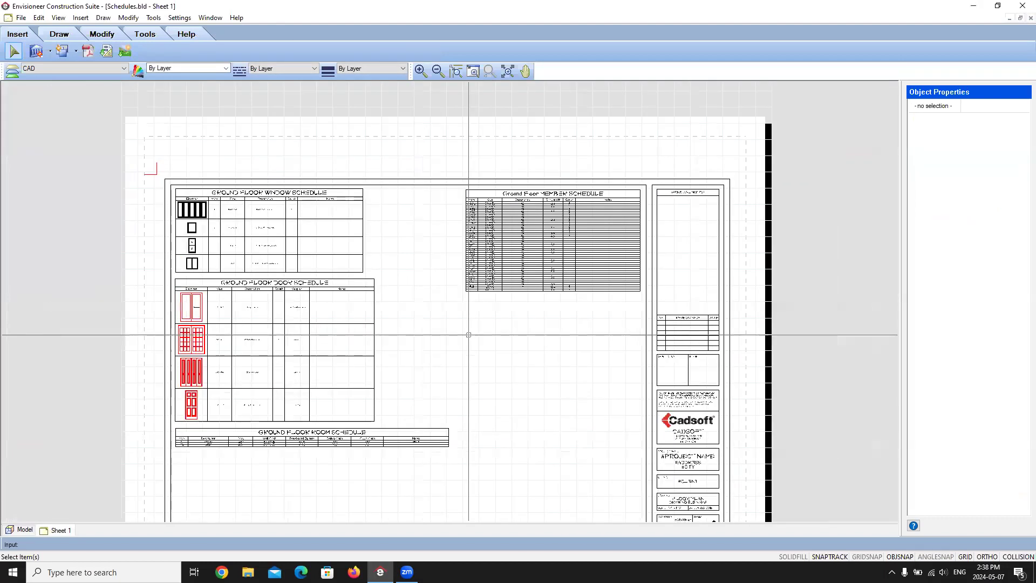